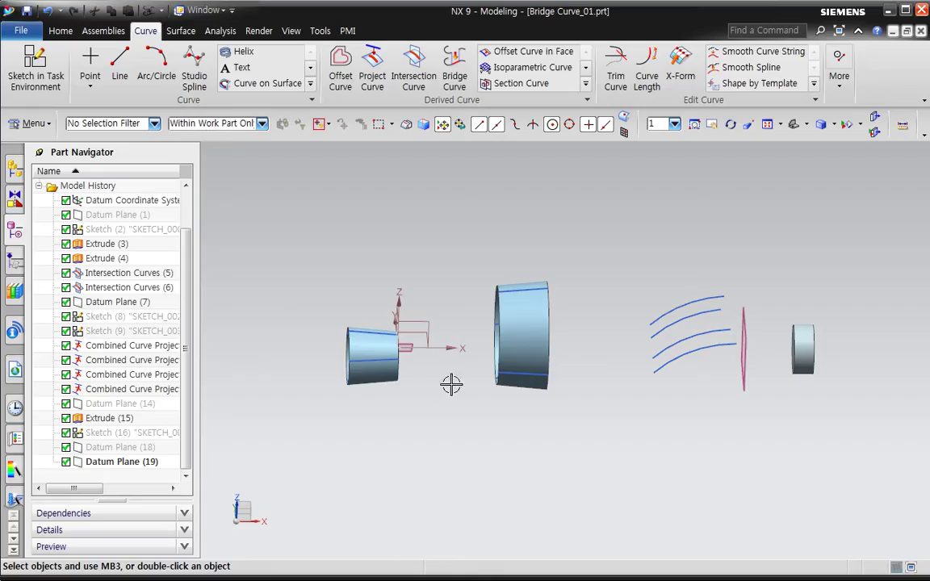
Step: Start a bridge curve and select the upper line on the small conical surface as the start object
middle_drag(473, 451, 482, 445)
scroll(446, 382, down, 3)
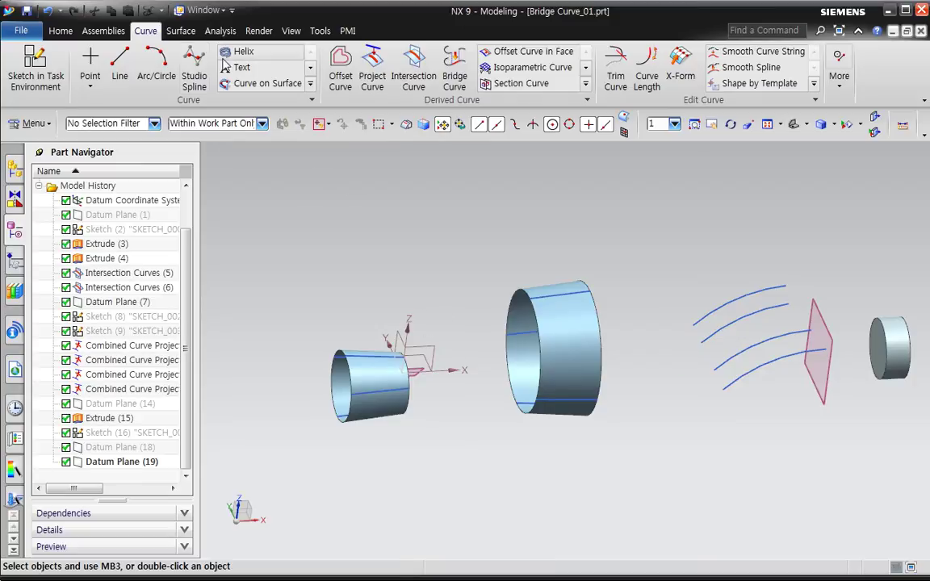
click(454, 85)
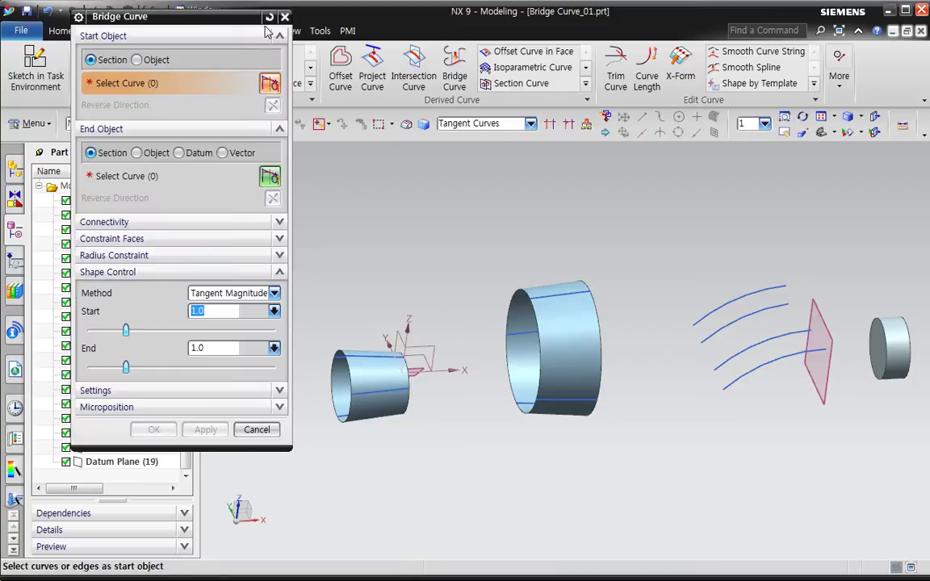
drag(203, 17, 201, 31)
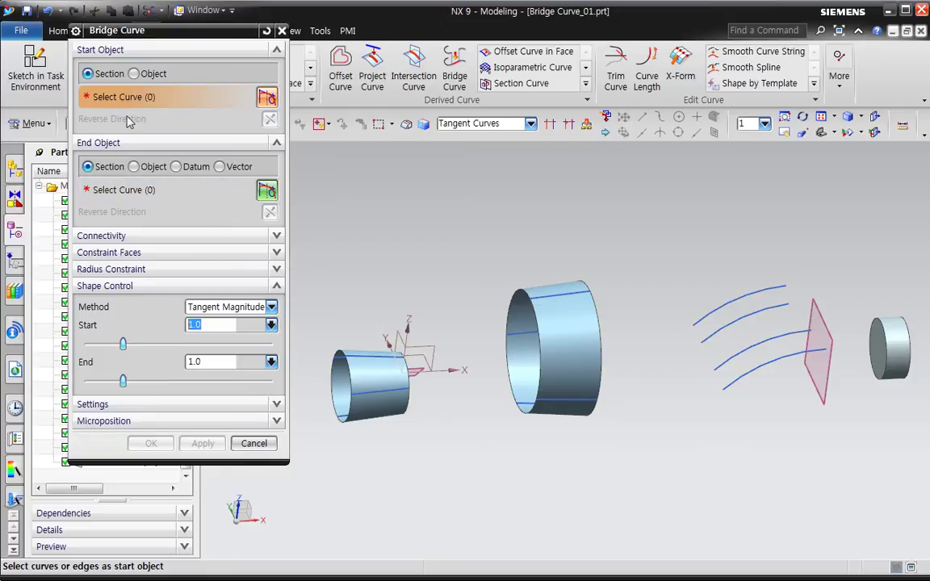
middle_drag(378, 324, 404, 387)
scroll(404, 390, up, 1)
scroll(404, 391, up, 1)
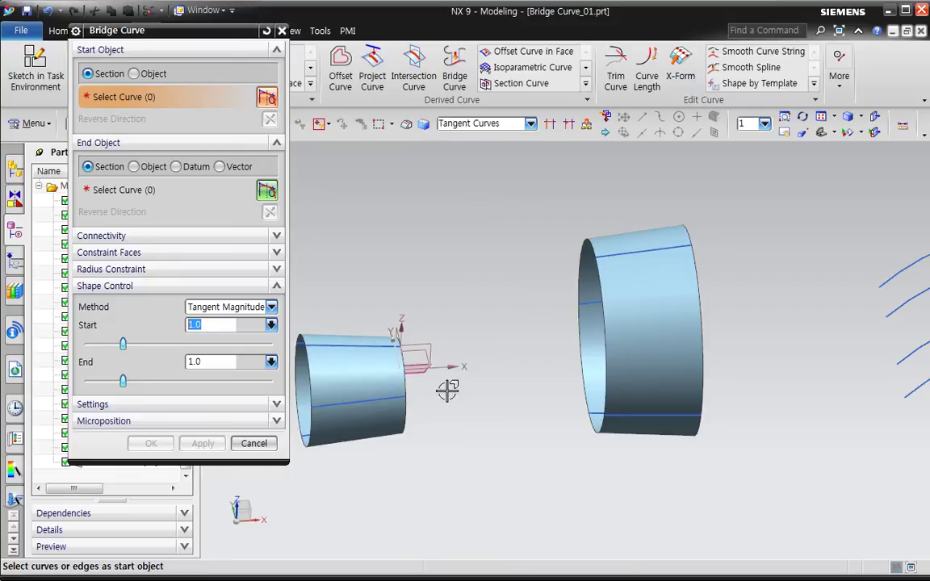
click(386, 343)
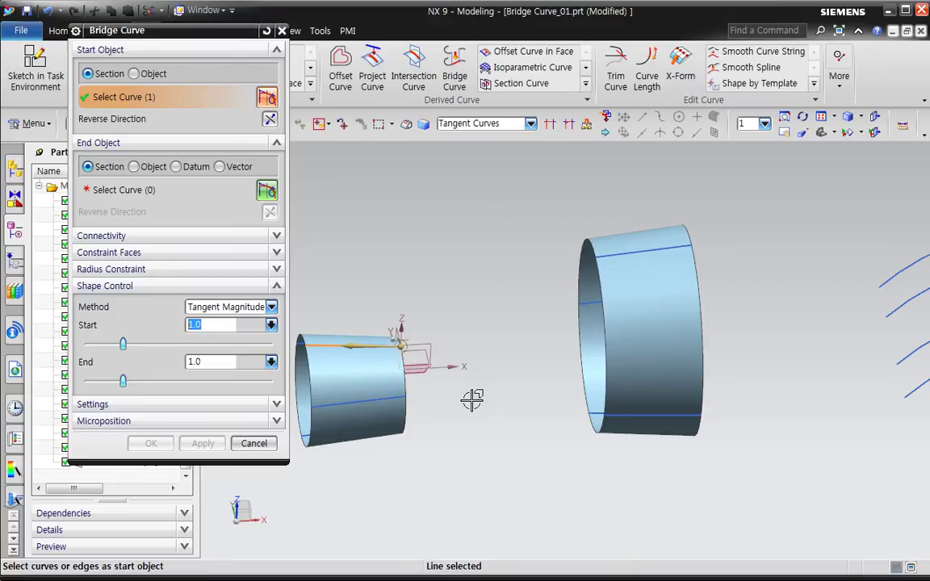
Step: Select the upper curve on the large conical surface, near its edge facing the small surface, as the bridge curve's end object
click(142, 190)
click(159, 98)
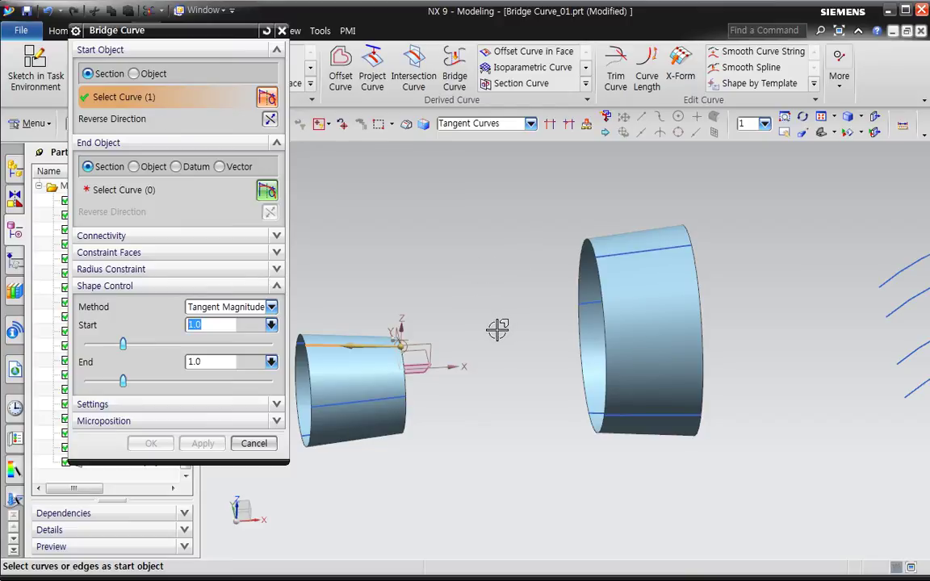
middle_click(490, 301)
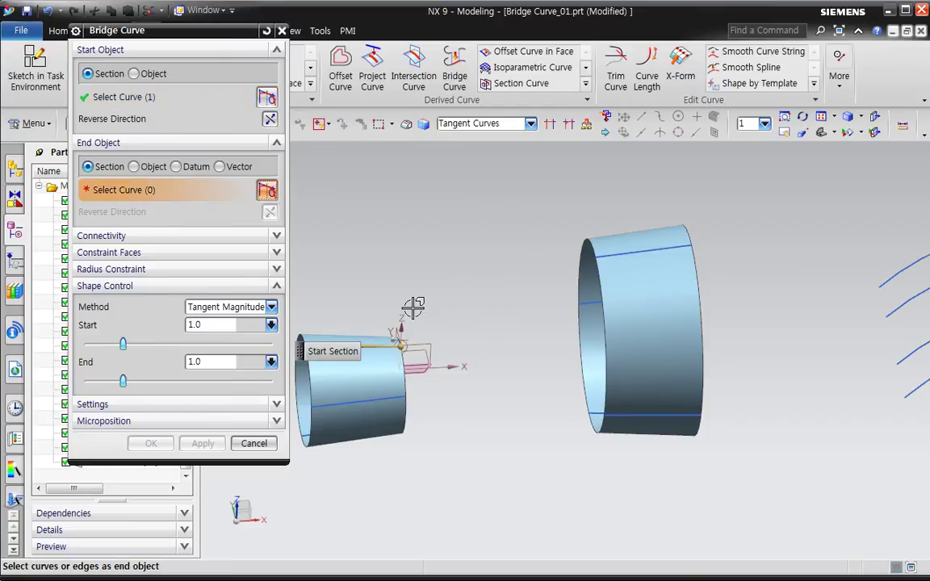
click(611, 264)
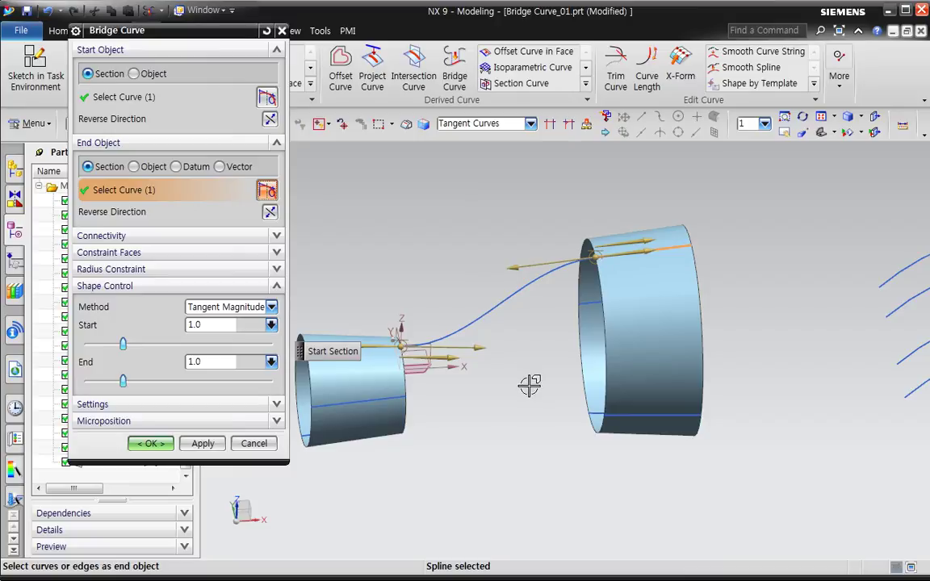
Step: Flip the end section's direction and back again, and do the same with the start section's direction
key(F8)
shift+middle_drag(523, 388, 614, 409)
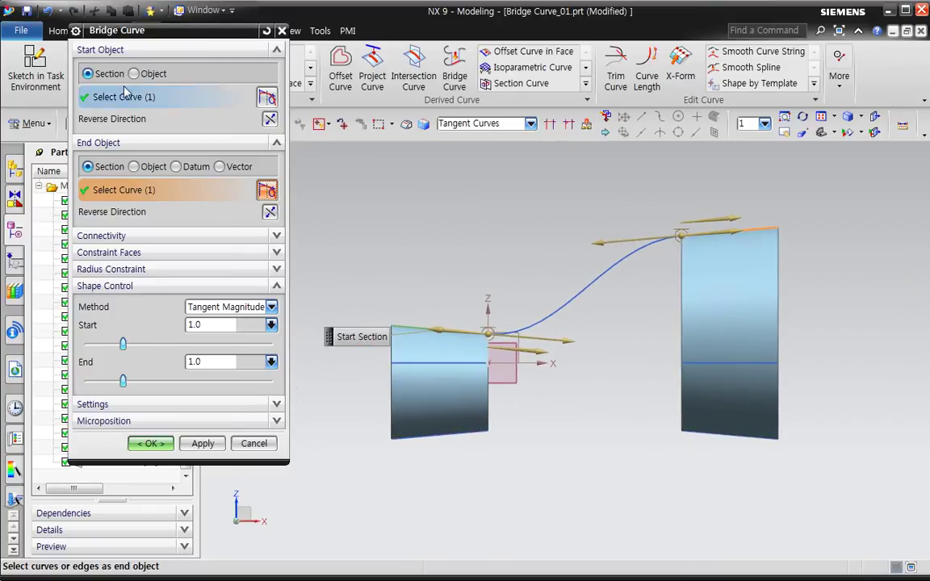
click(270, 212)
click(271, 212)
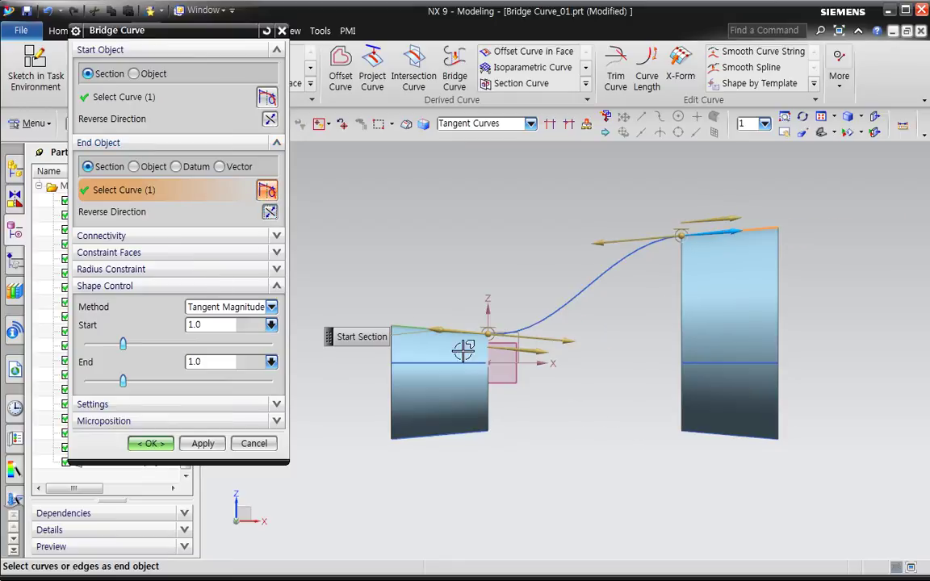
click(581, 346)
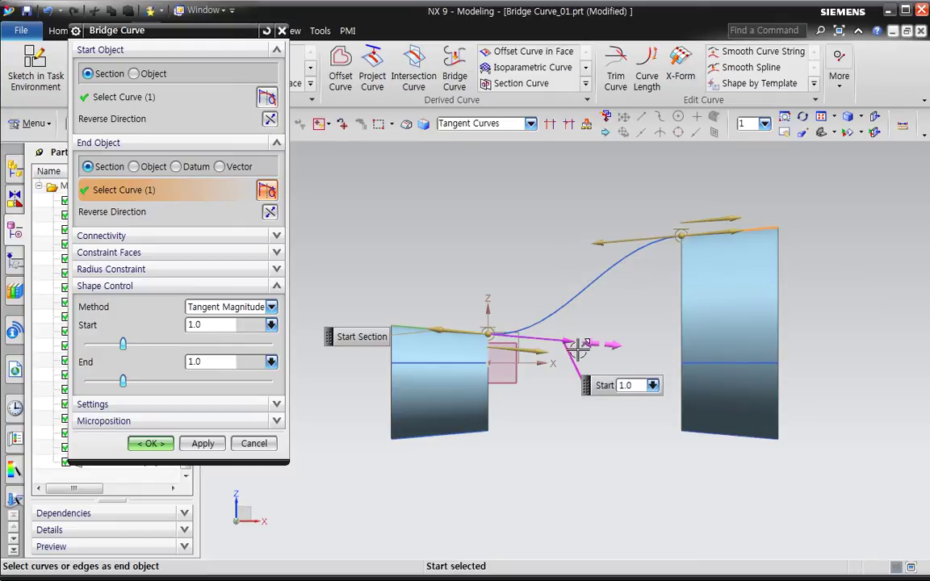
click(452, 339)
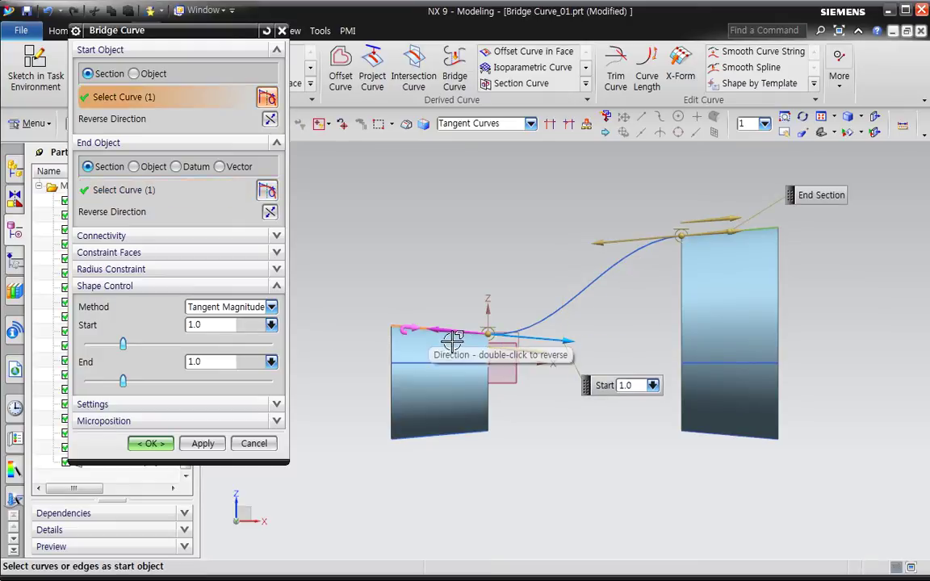
double_click(449, 339)
double_click(454, 338)
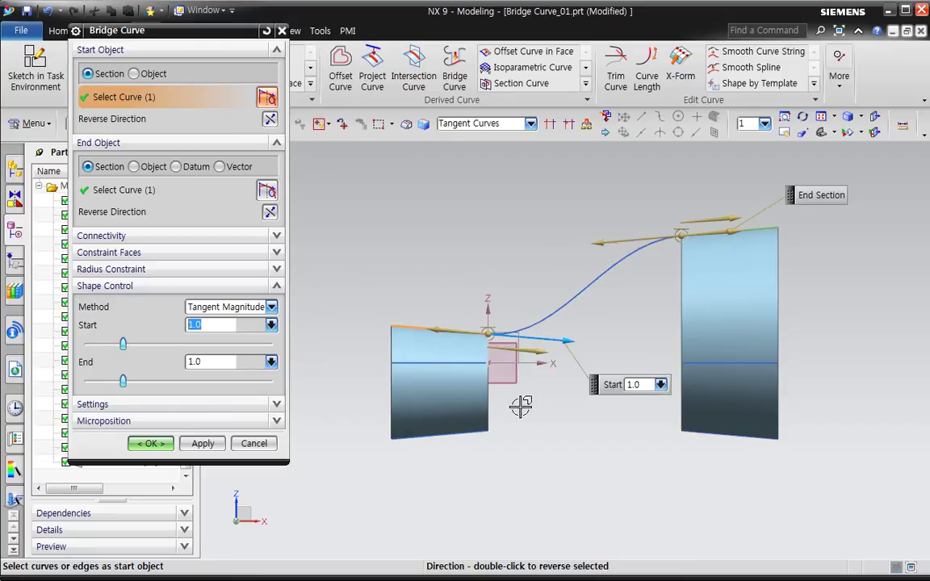
Step: Reverse the end section on the large surface with its direction arrow and restore the original direction
click(743, 241)
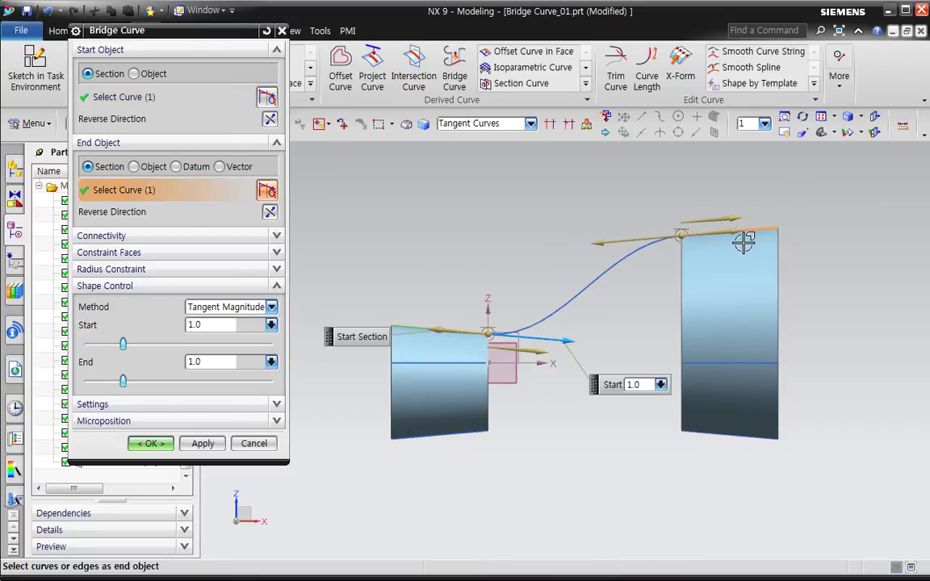
double_click(741, 241)
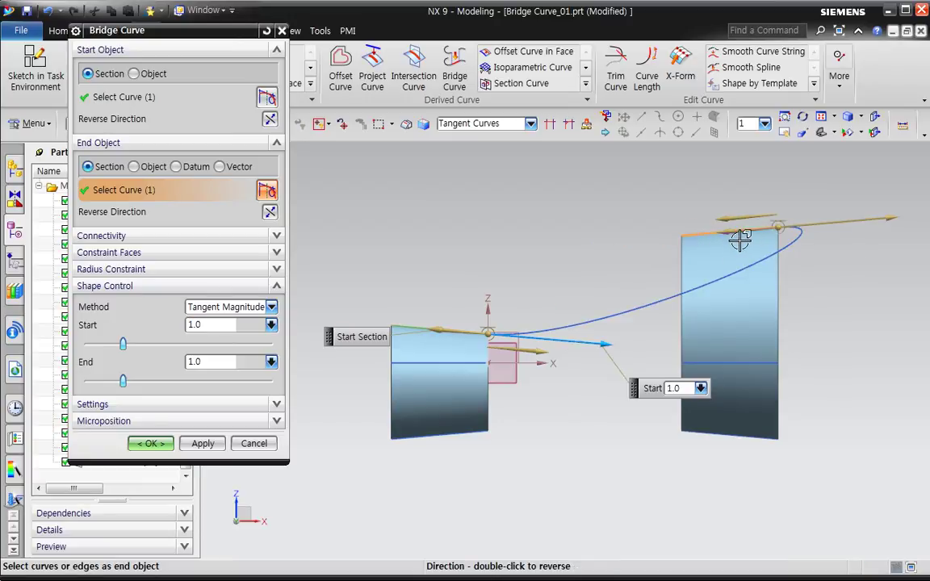
double_click(741, 241)
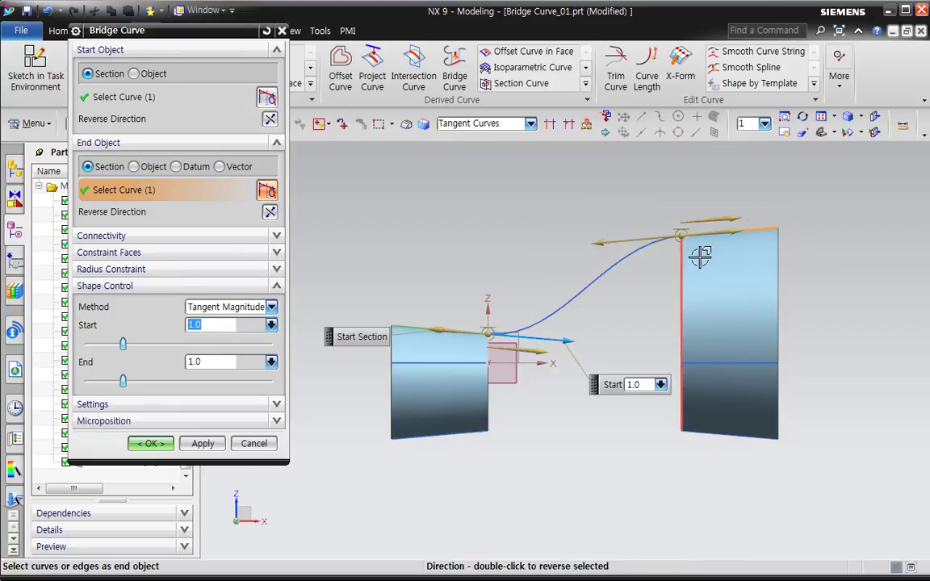
double_click(742, 223)
double_click(578, 215)
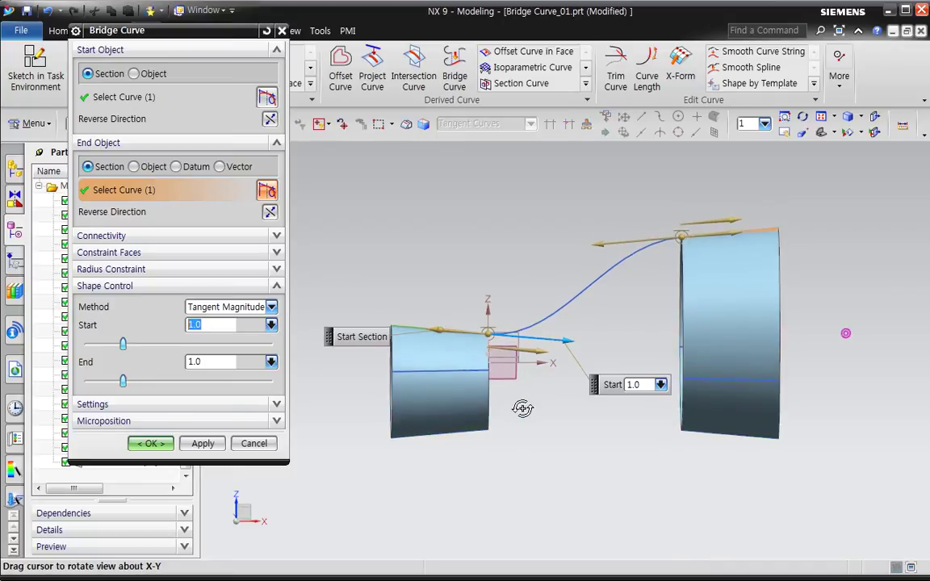
click(578, 347)
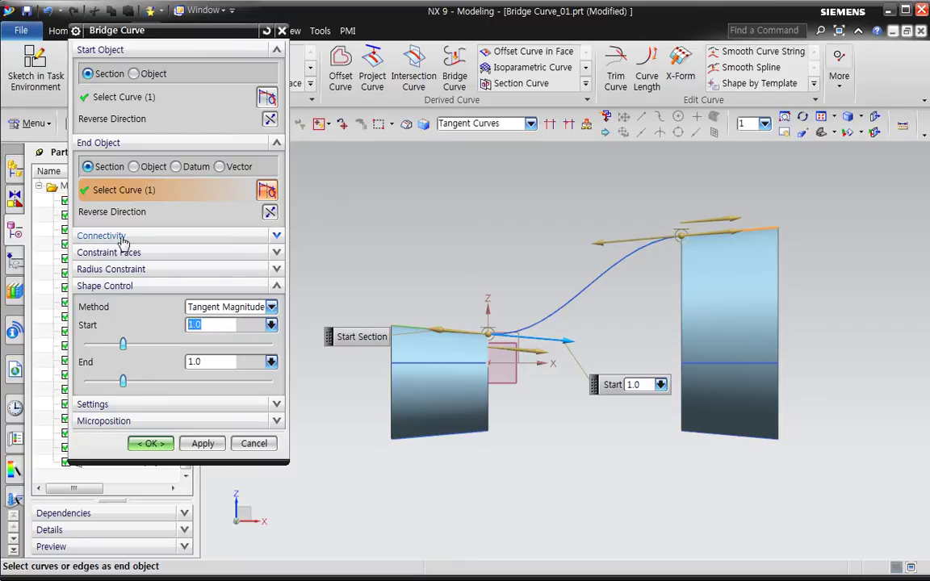
Step: Expand the bridge curve's connectivity settings, and reverse the start section's direction and back
click(131, 237)
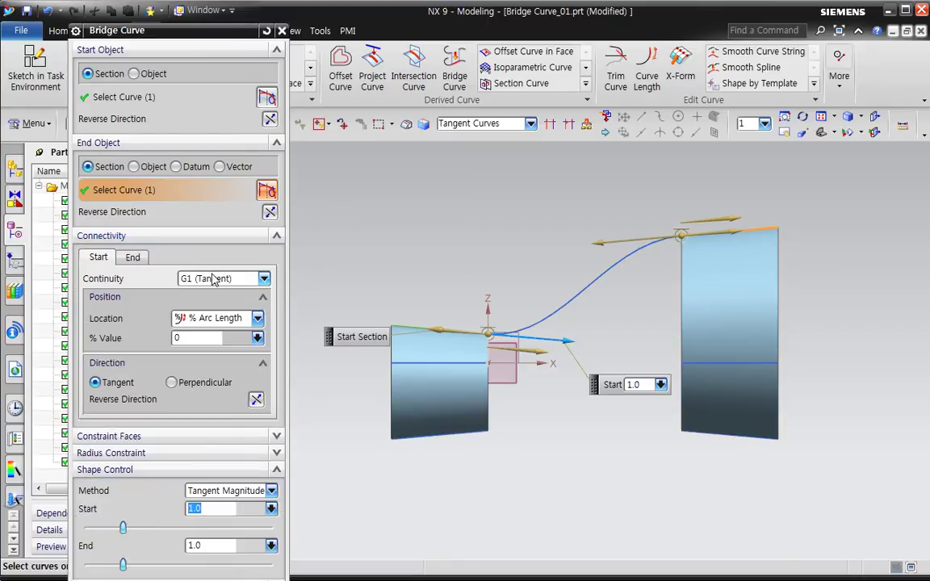
click(269, 119)
click(270, 119)
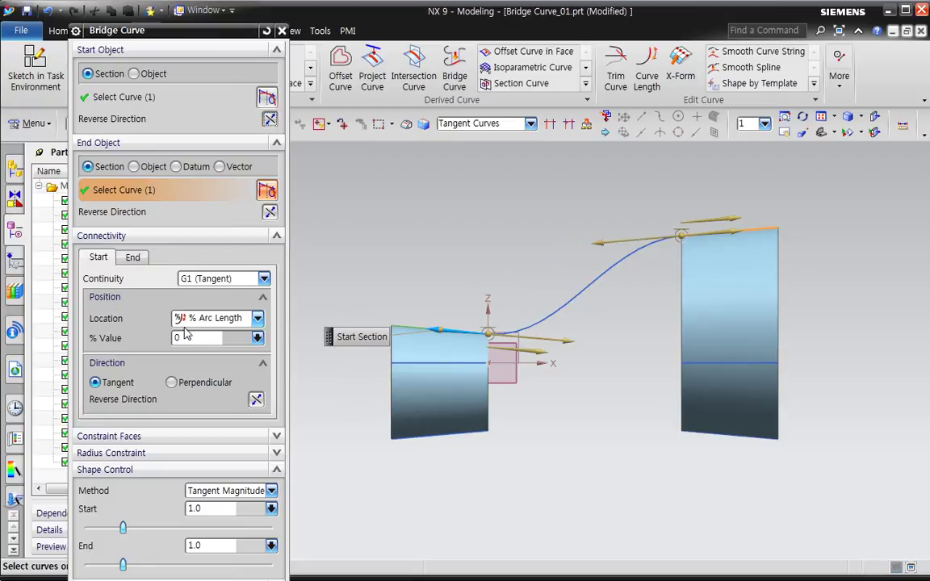
Step: Slide the bridge curve's start point to 45% and its end point to 40% arc length along their curves
drag(489, 336, 440, 339)
drag(691, 249, 724, 245)
drag(442, 342, 473, 348)
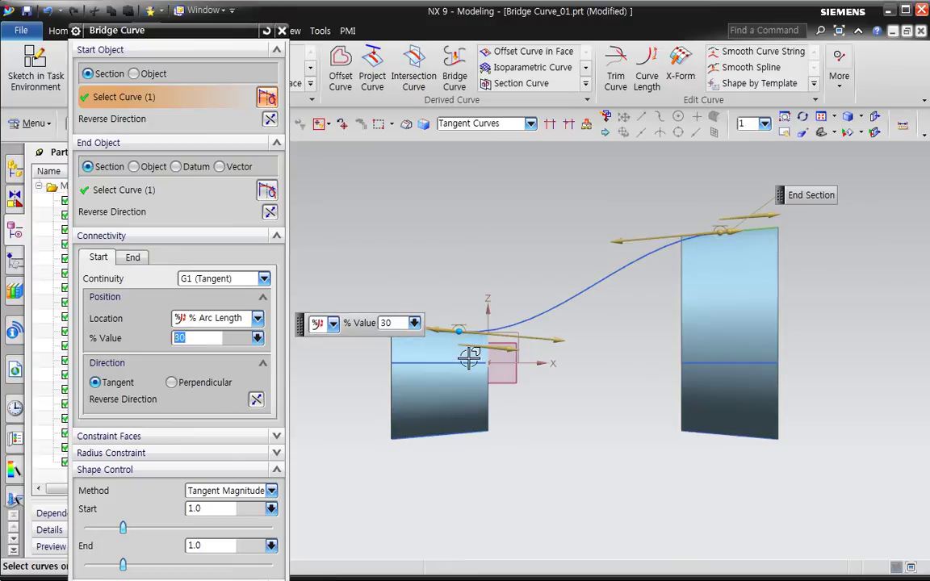
drag(303, 324, 316, 266)
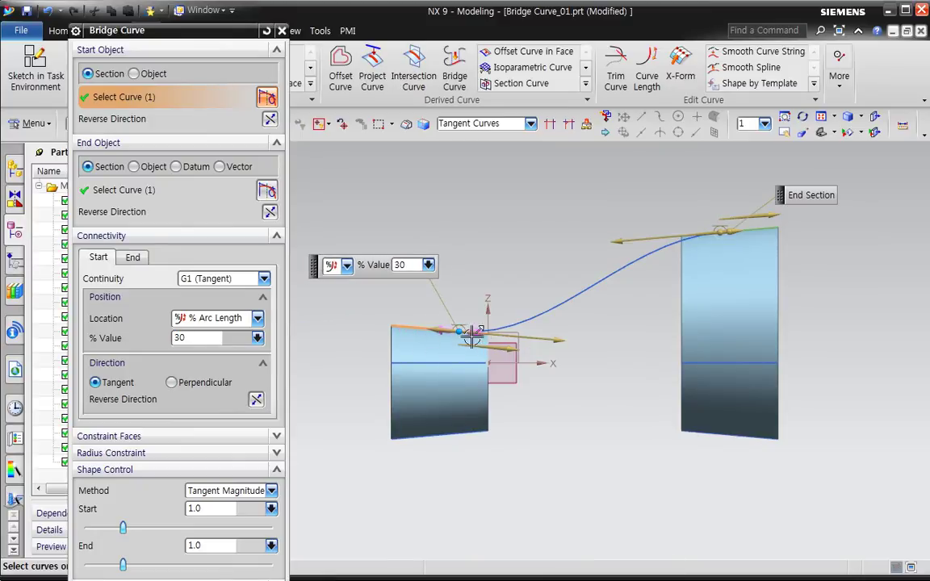
drag(474, 345, 457, 344)
click(720, 240)
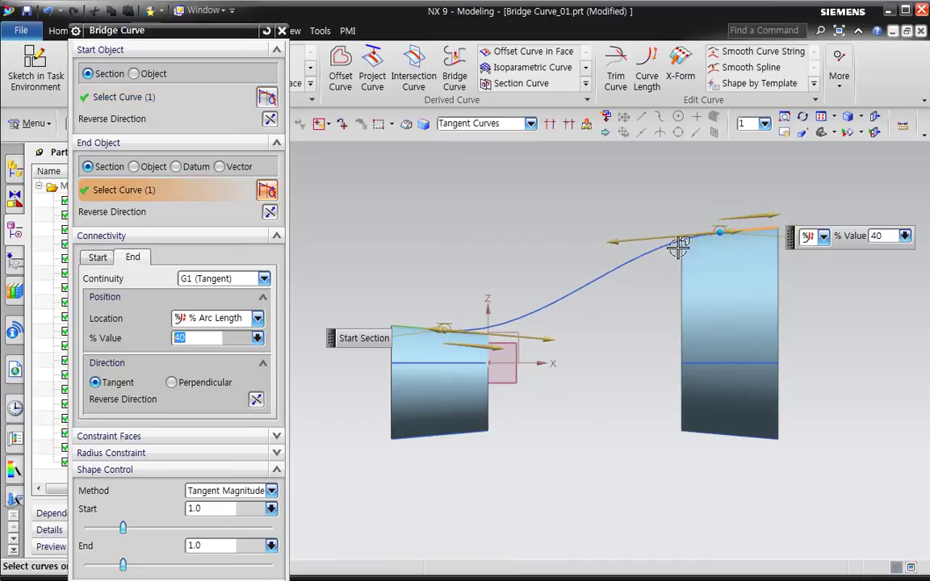
click(99, 257)
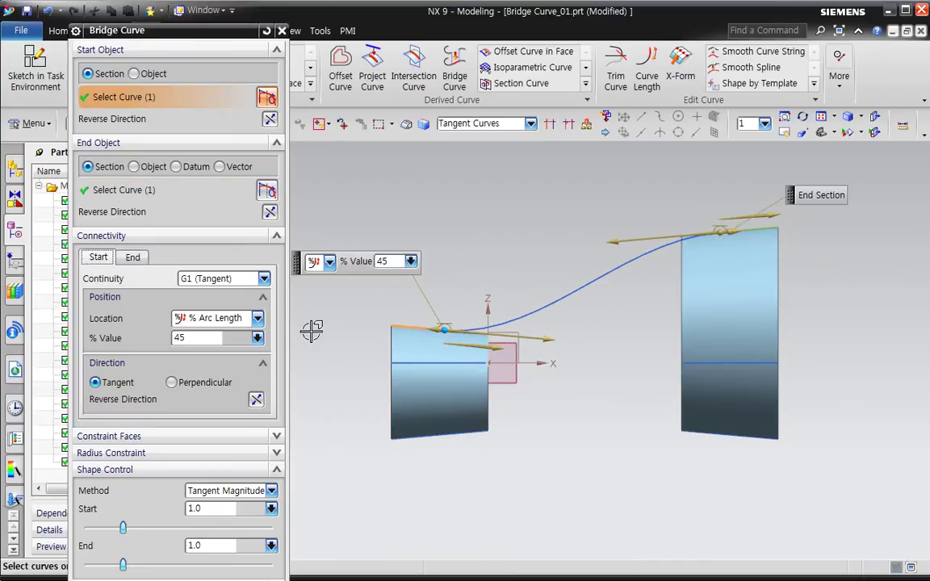
click(133, 257)
Step: Set the start continuity to G0 (Position) and slide the start point back to 0% arc length
click(98, 257)
click(212, 278)
click(202, 292)
drag(460, 342, 494, 339)
scroll(481, 331, up, 2)
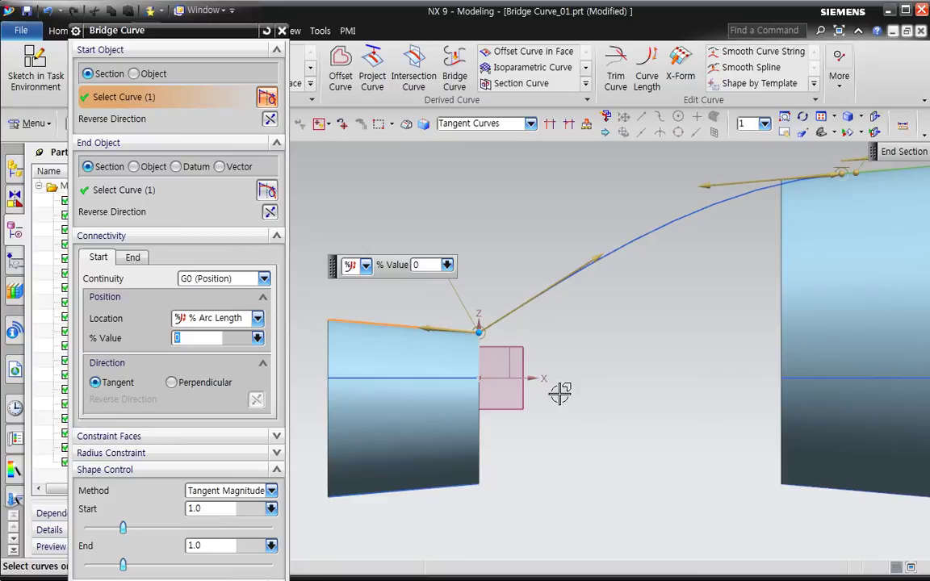
Step: Set the end continuity to G0 (Position) and slide the end point to 0% arc length at the large surface's edge
click(133, 257)
click(211, 278)
click(203, 294)
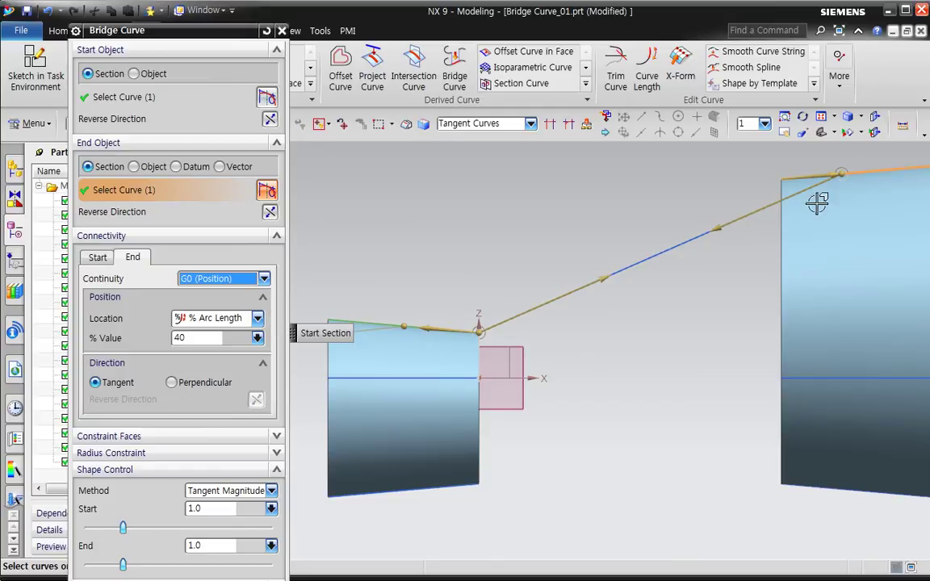
drag(849, 178, 781, 178)
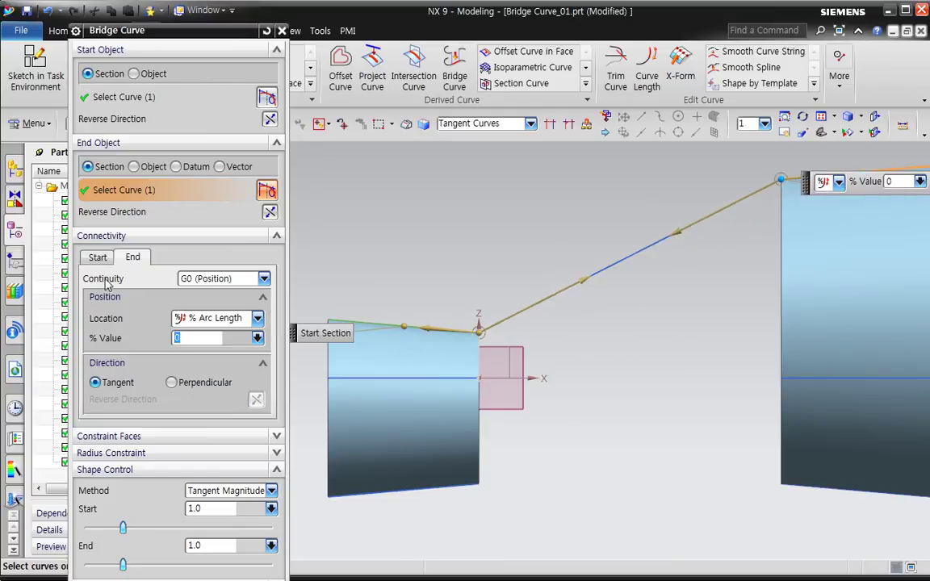
Step: Try G1 (Tangent), G2 (Curvature) and G3 (Flow) as the start continuity, ending on G1 (Tangent)
click(98, 257)
click(189, 279)
click(209, 308)
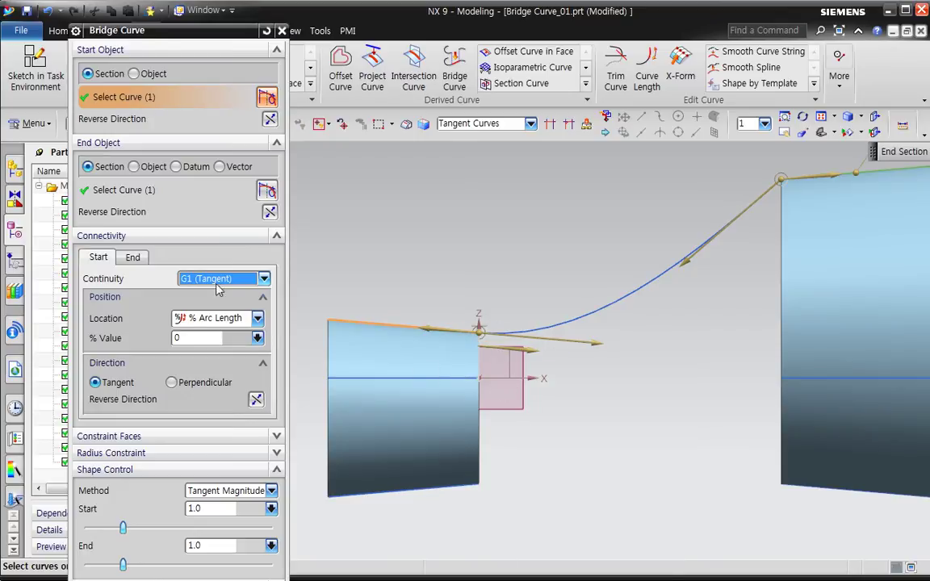
click(202, 279)
click(209, 319)
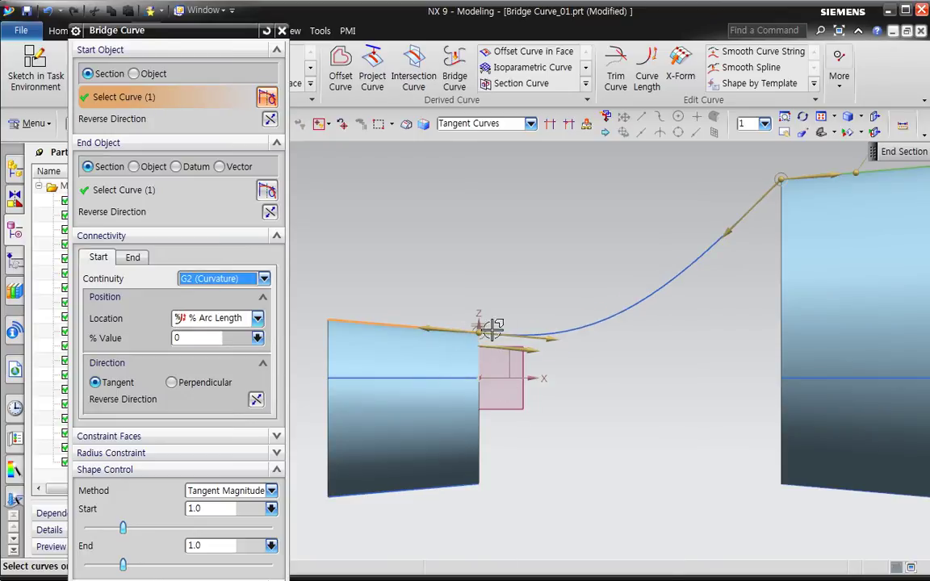
click(198, 278)
click(204, 332)
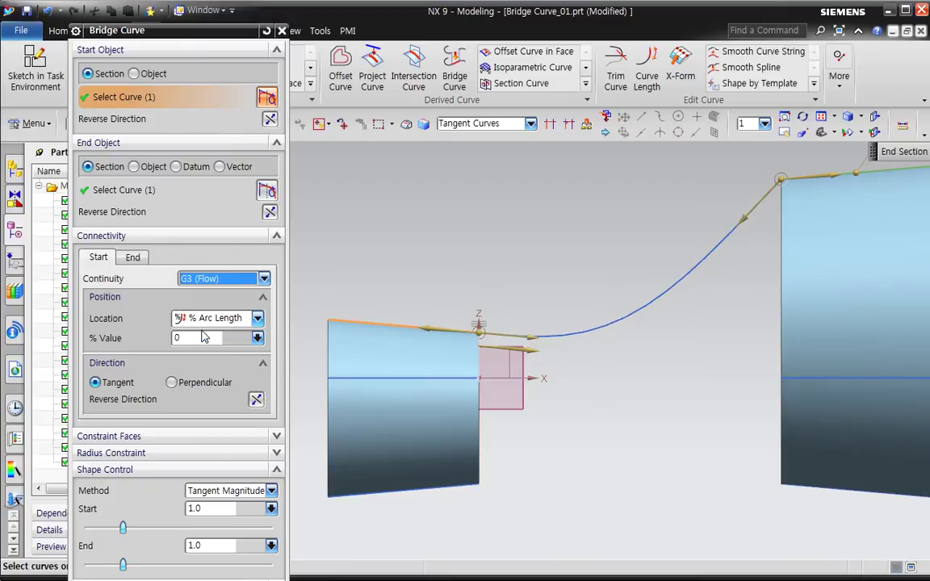
click(196, 279)
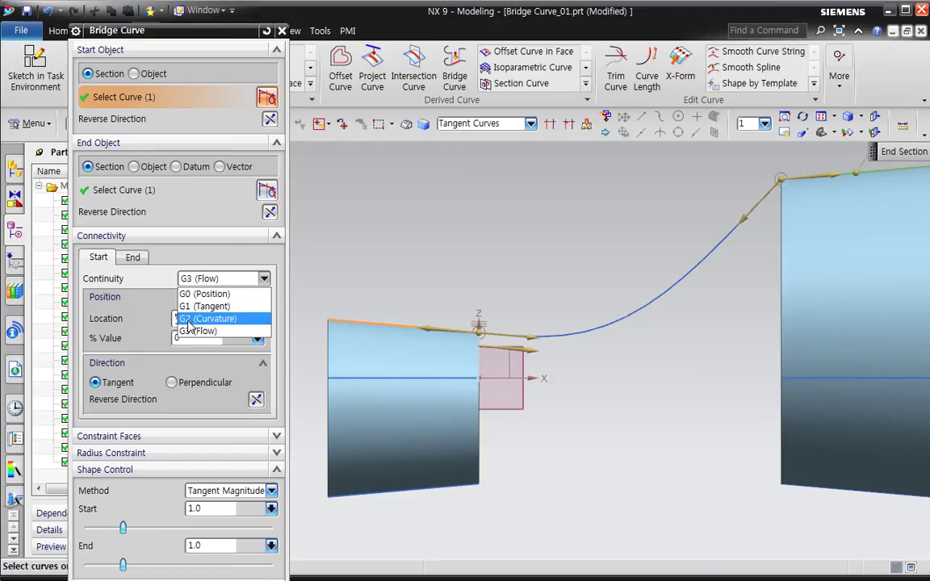
click(192, 306)
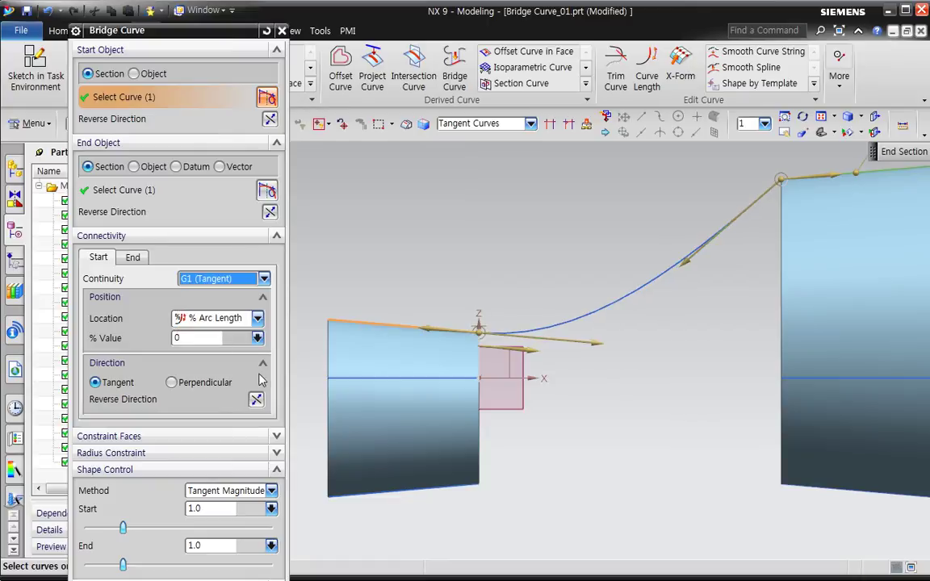
Step: Locate the bridge curve's start point by Arc Length with a value of 10 mm
click(204, 323)
click(208, 335)
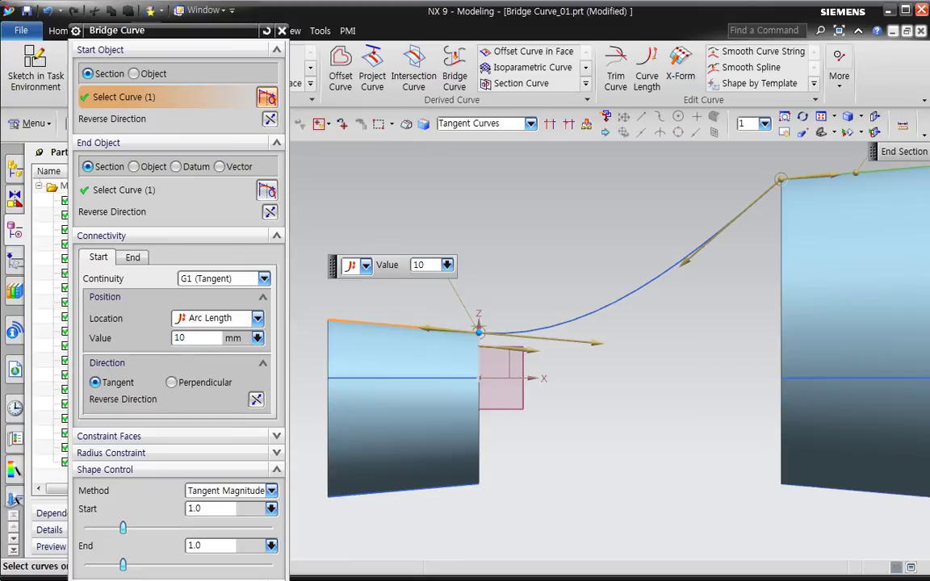
key(Return)
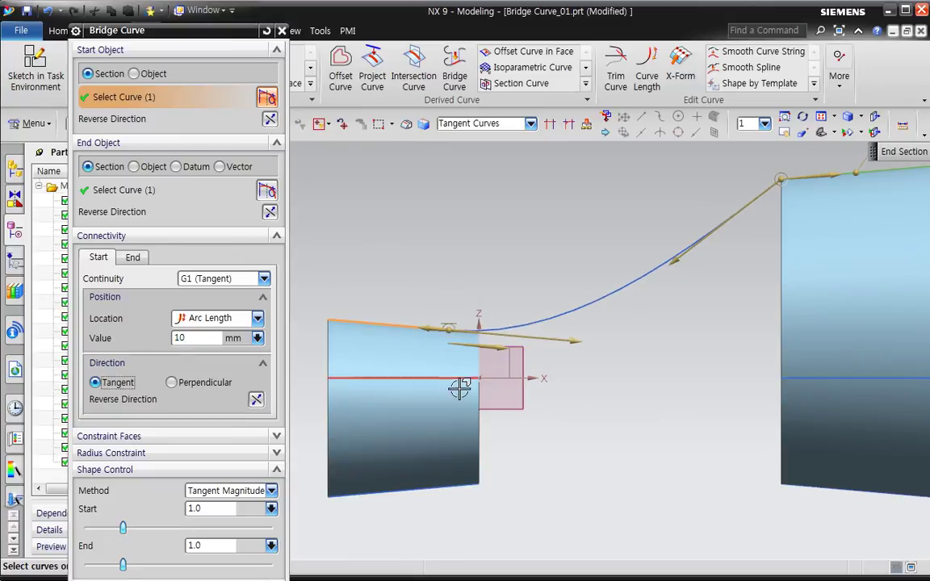
Step: Locate the bridge curve's start point by % Arc Length with a value of 30
click(211, 318)
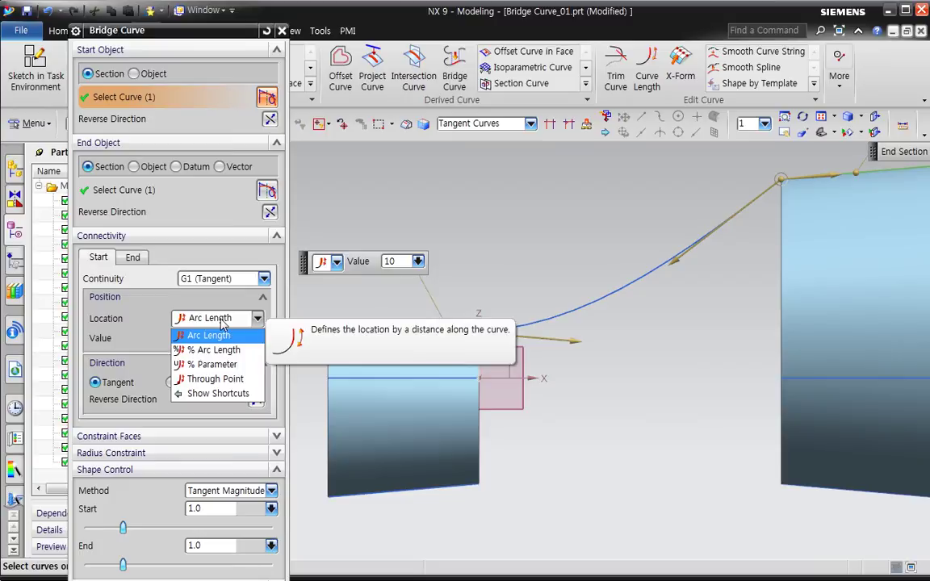
click(211, 350)
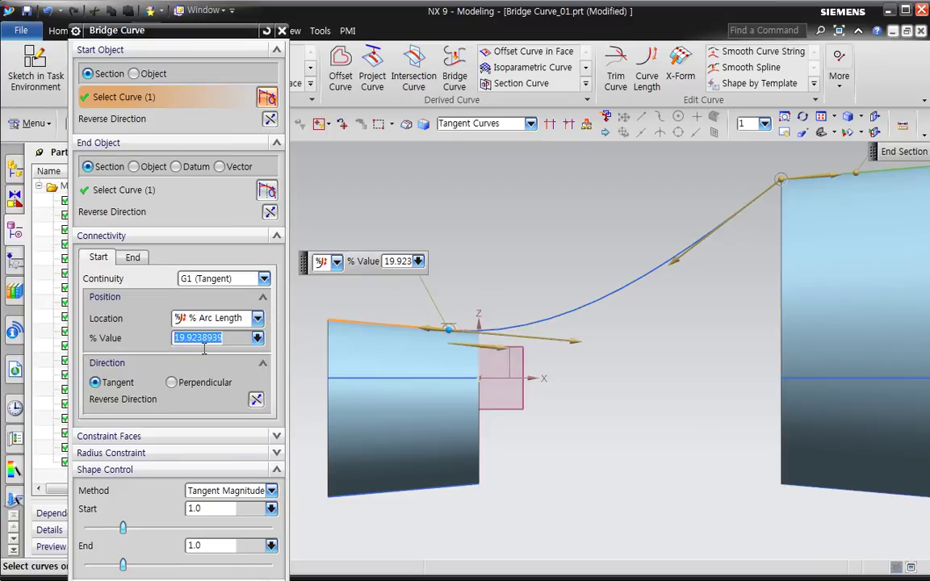
text(30)
key(Tab)
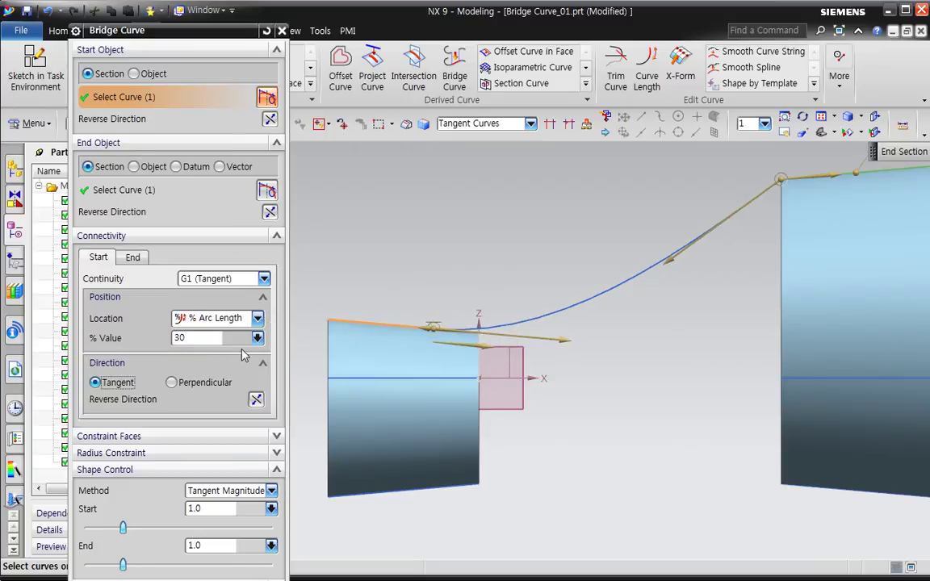
Step: Try % Parameter as the start point's location method and return to % Arc Length
click(214, 318)
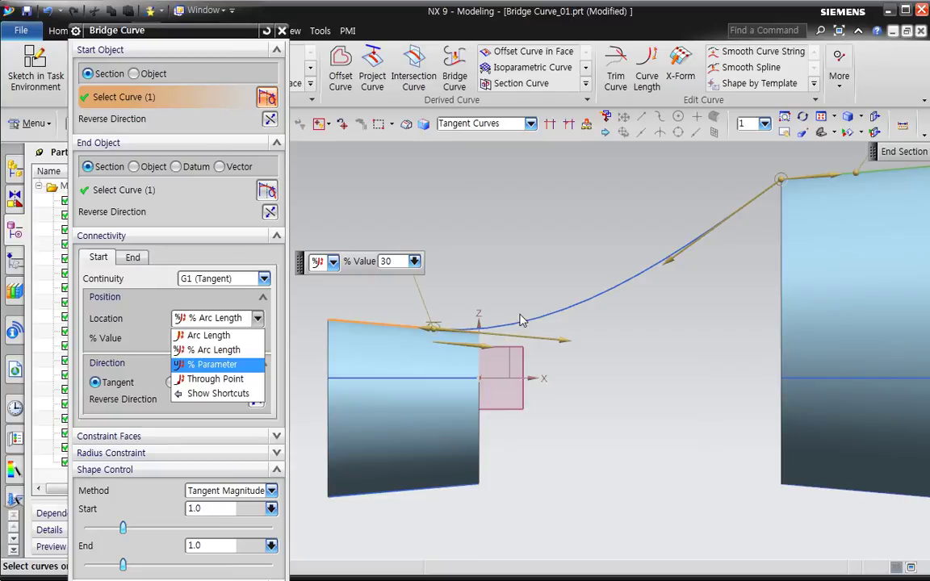
click(218, 365)
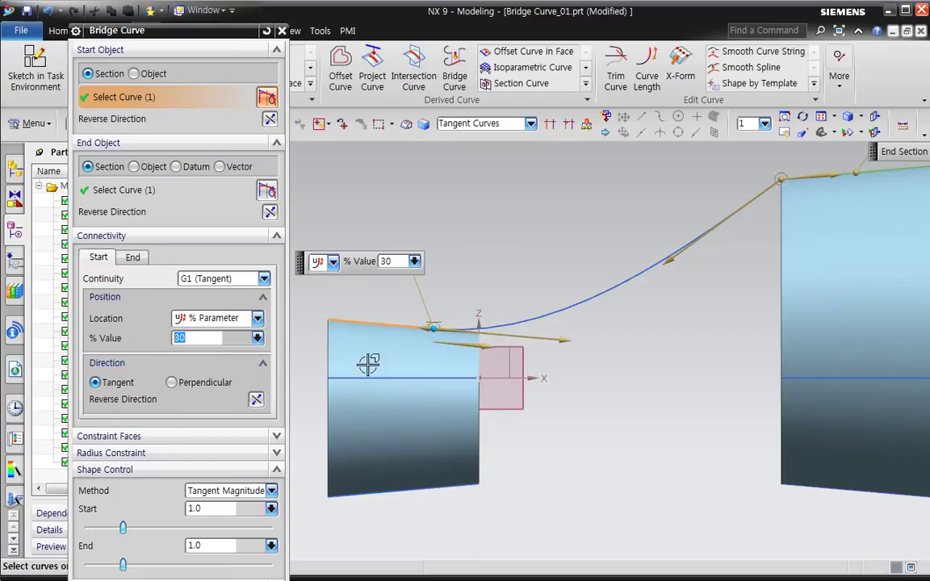
drag(182, 340, 211, 326)
click(212, 319)
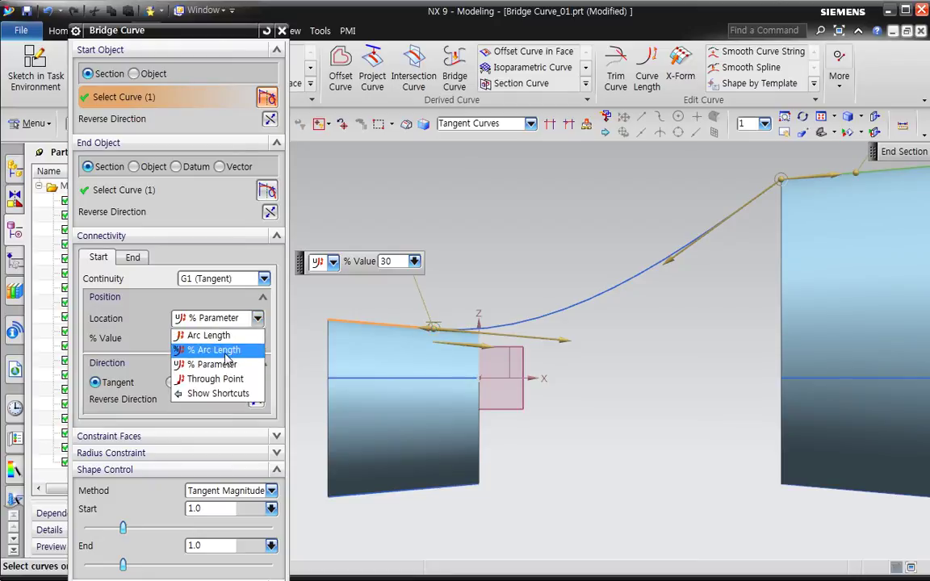
click(220, 350)
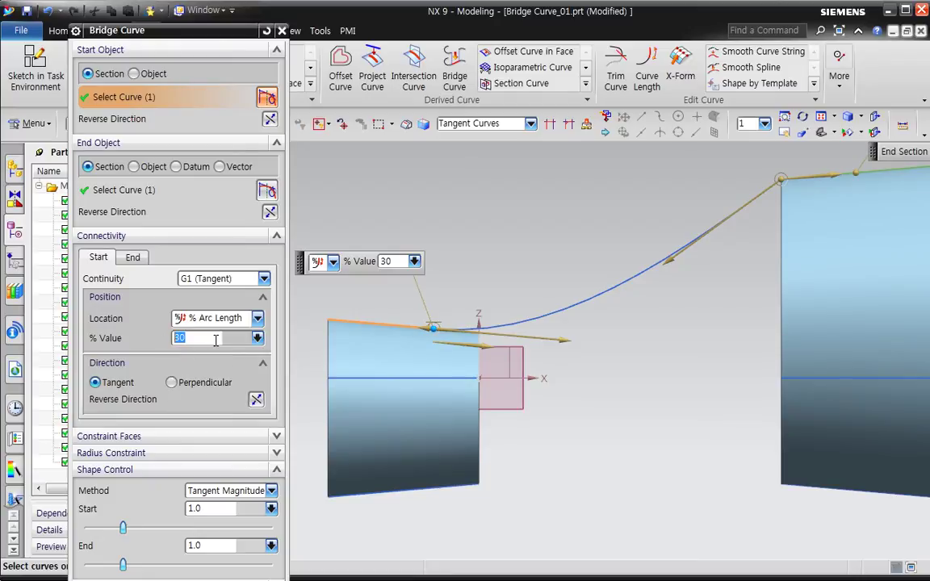
click(215, 318)
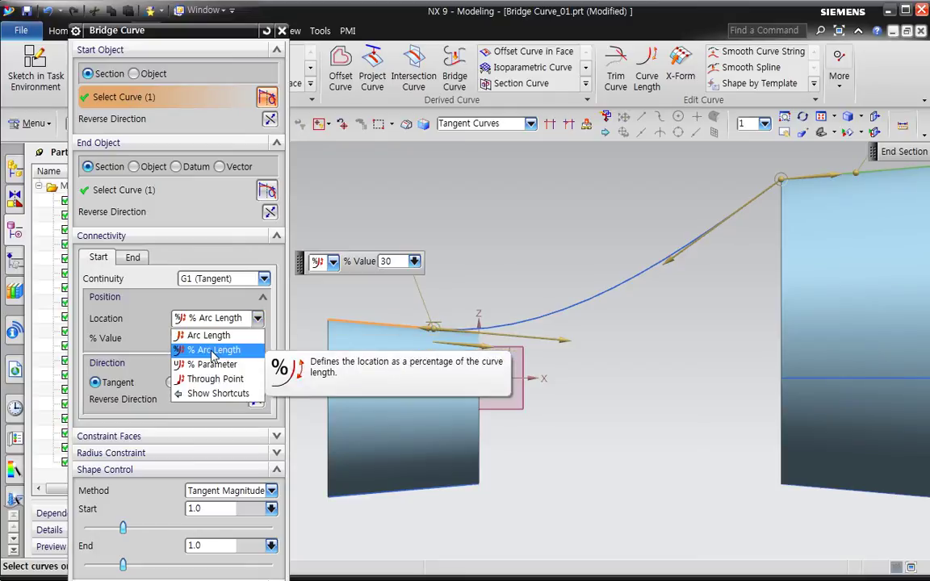
click(214, 352)
Step: Locate the start point by Through Point, picking the arc center of the small conical surface's far end edge
click(218, 320)
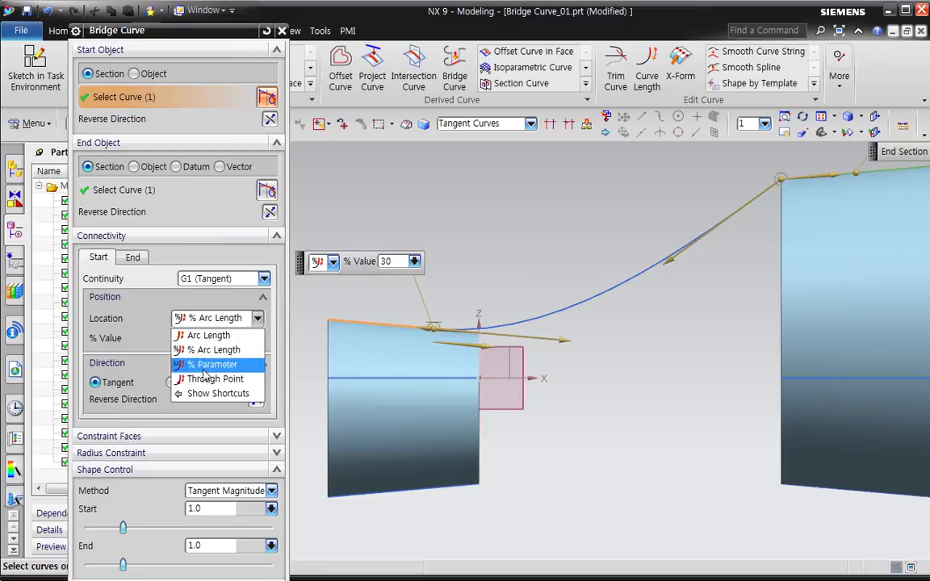
click(205, 379)
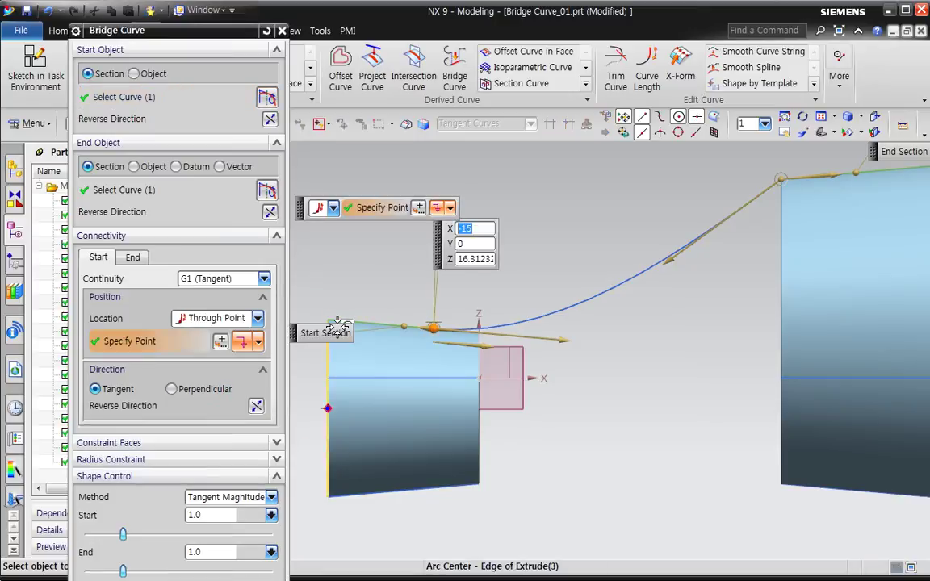
click(339, 327)
scroll(411, 395, down, 3)
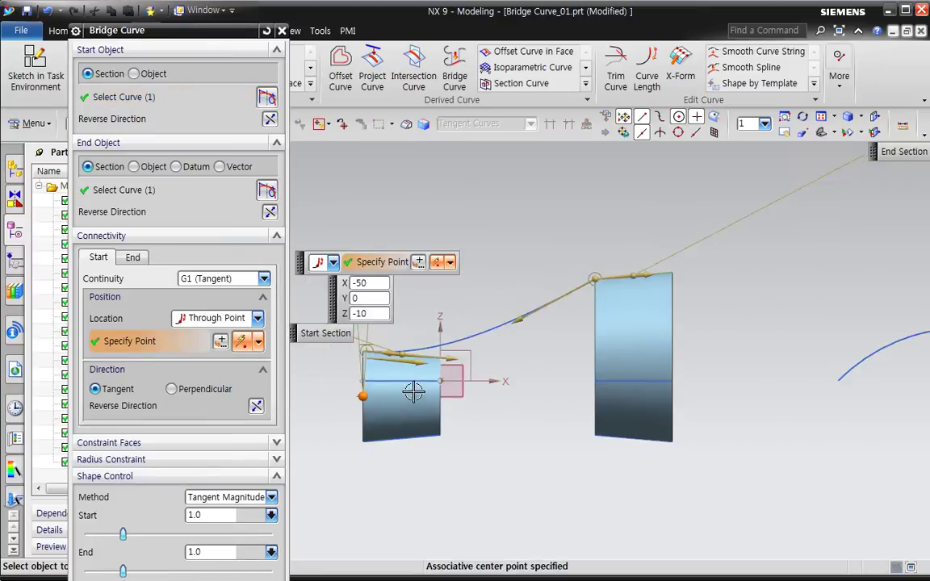
scroll(402, 364, up, 4)
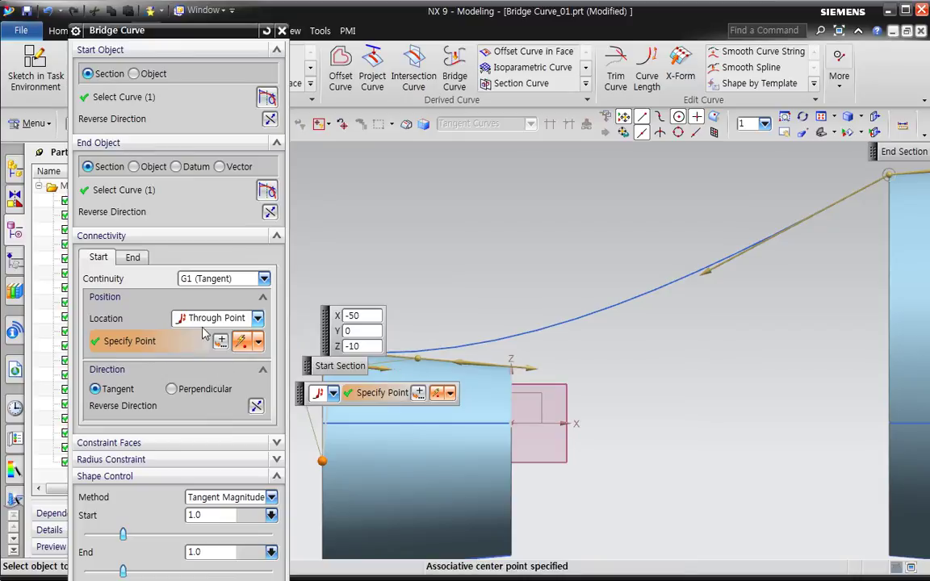
Step: Change the start location to Arc Length with a value of 0 mm
click(193, 318)
click(202, 332)
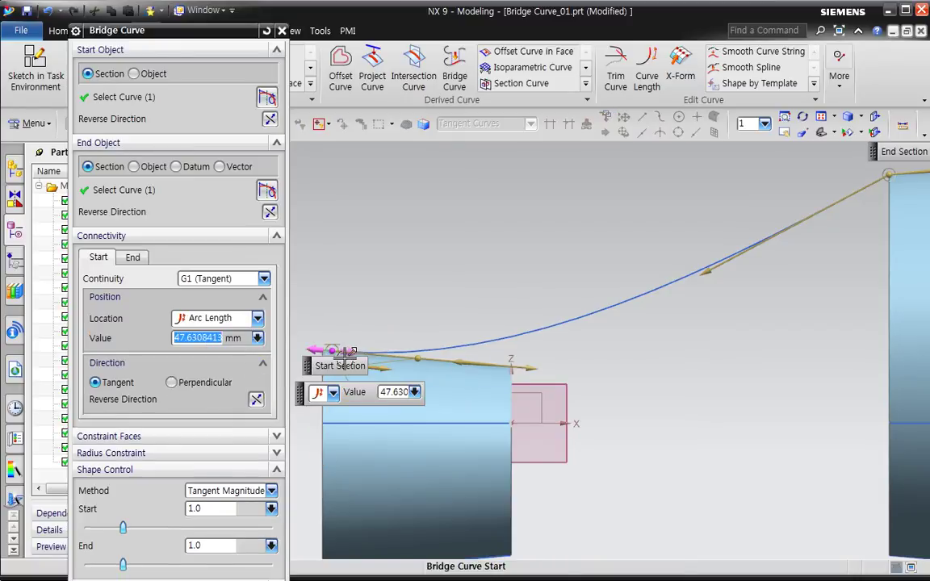
text(0)
scroll(426, 440, down, 2)
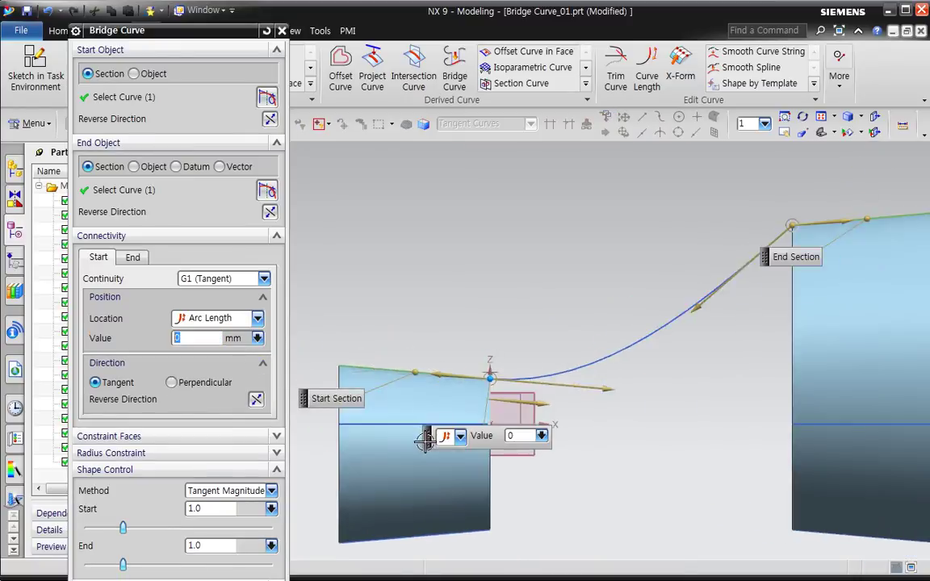
scroll(426, 440, up, 1)
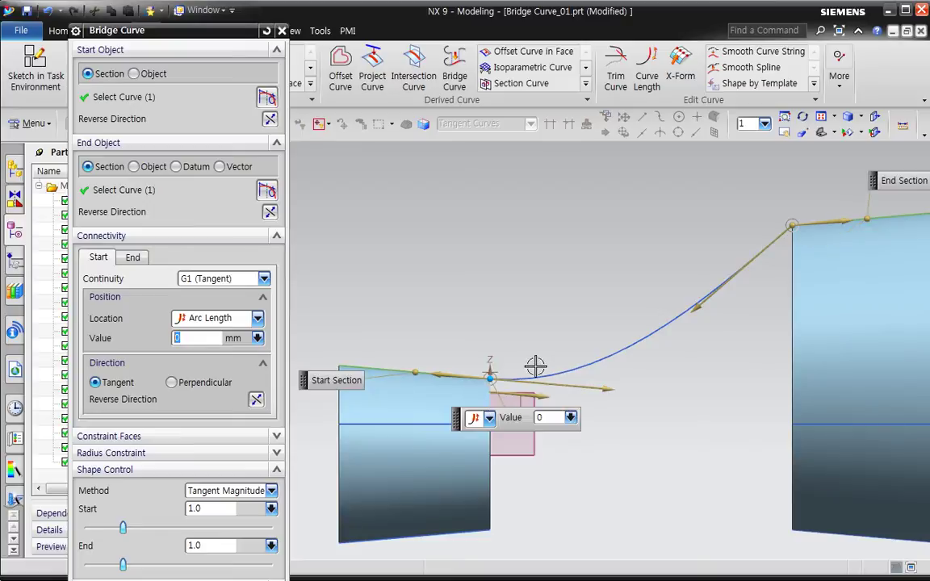
Step: With the start section reversed, slide the start point to the line's opposite end, switch to % Arc Length and slide it back to 0%
shift+middle_drag(535, 373, 575, 286)
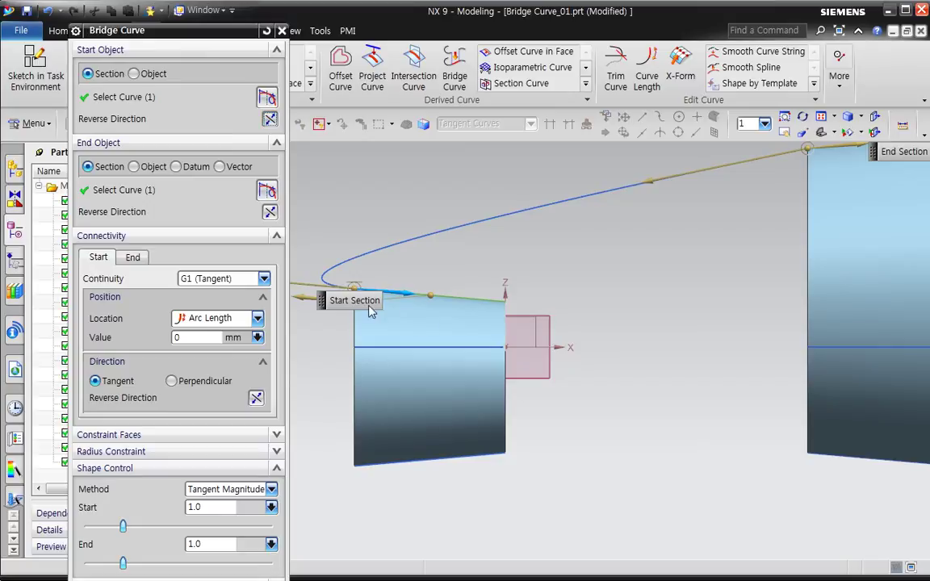
drag(353, 293, 502, 321)
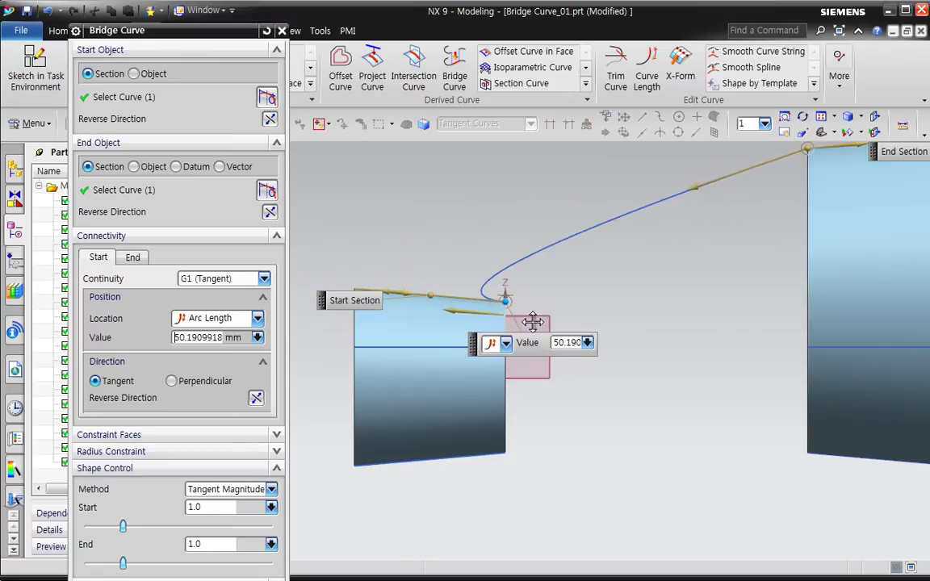
click(257, 318)
click(214, 347)
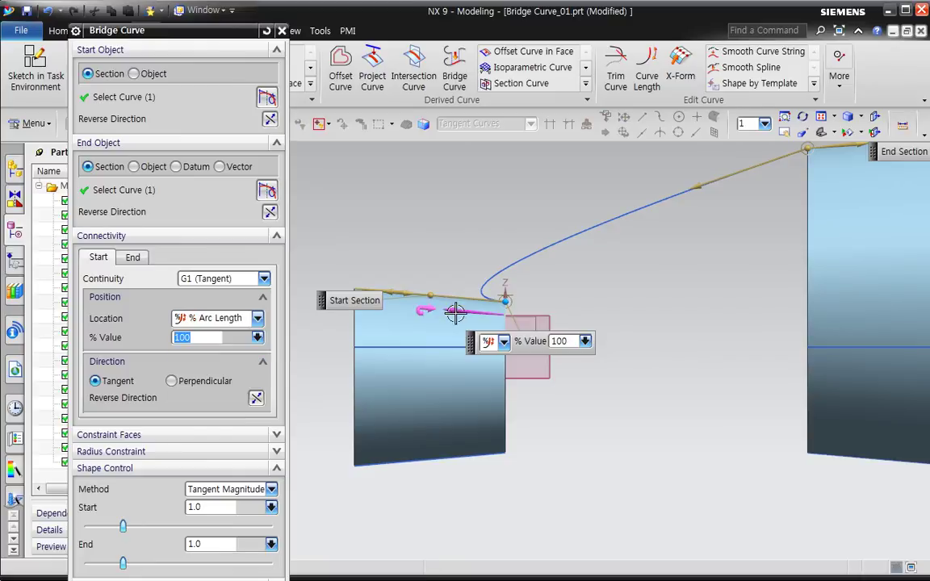
drag(514, 313, 349, 292)
Step: Reverse the start section's direction so the curve starts at the small surface's edge facing the large one
click(216, 318)
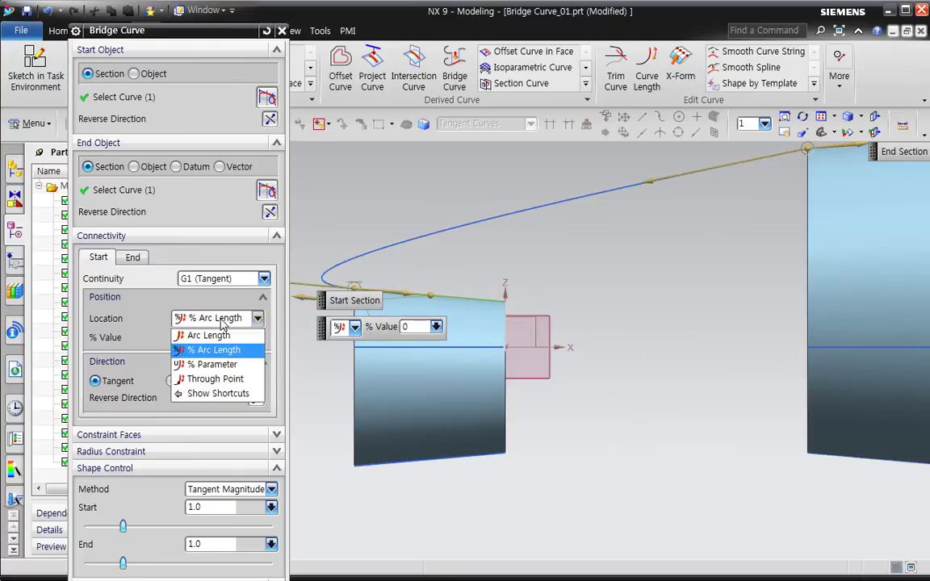
click(270, 120)
click(270, 120)
scroll(506, 388, down, 1)
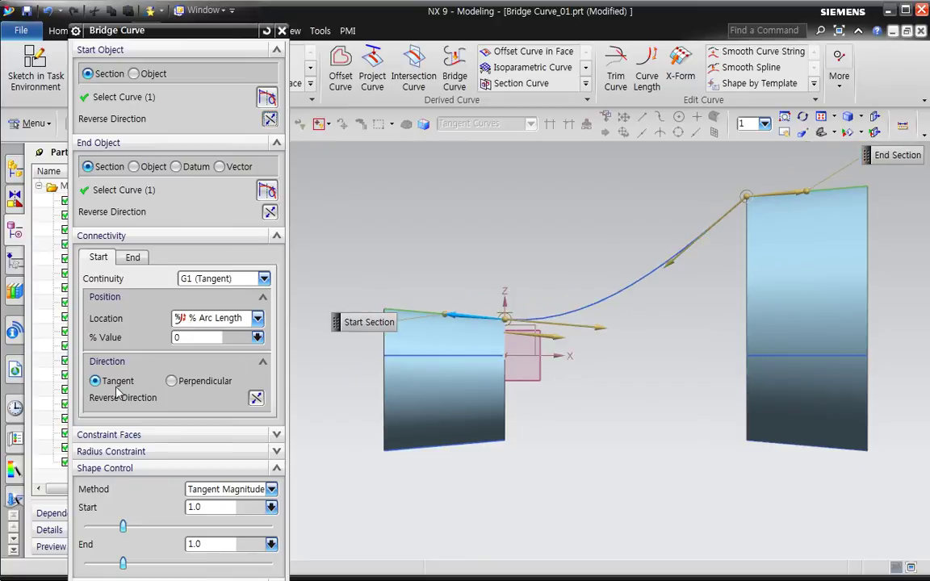
Step: Set the start direction to Perpendicular, using the small conical surface's face as the reference object
middle_drag(464, 403, 492, 385)
scroll(493, 384, up, 1)
click(205, 382)
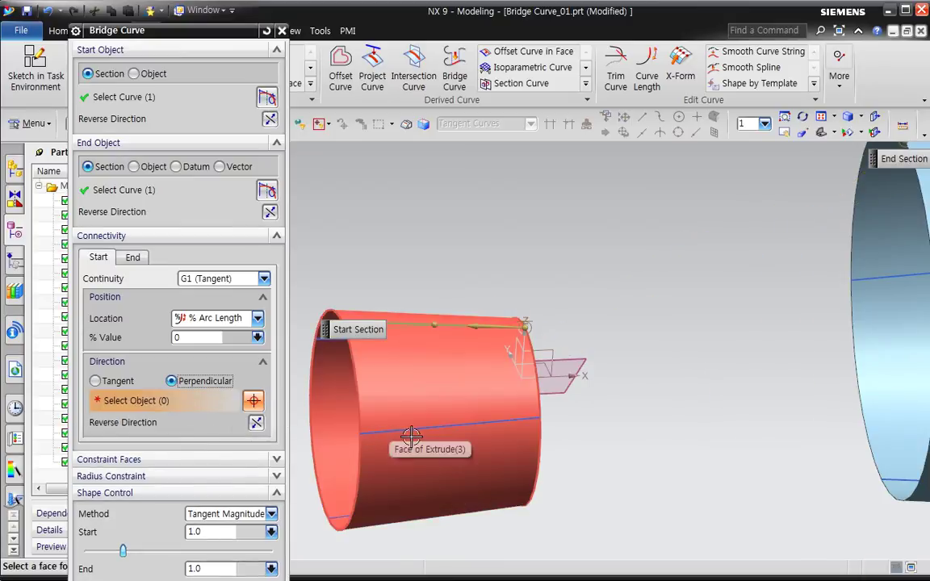
click(493, 401)
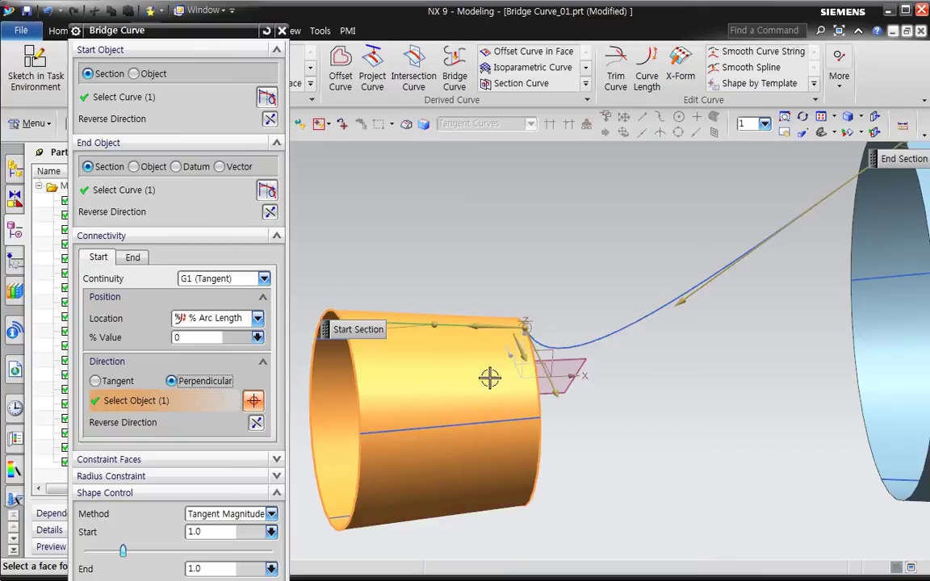
Step: Flip the perpendicular start direction and flip it back, then return the start direction to Tangent
middle_drag(529, 430, 574, 477)
click(602, 467)
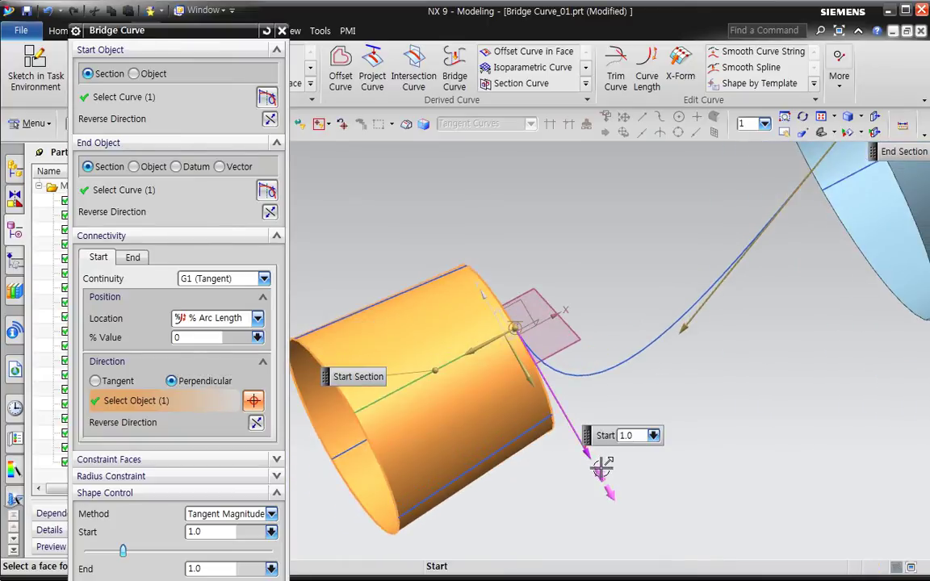
double_click(536, 388)
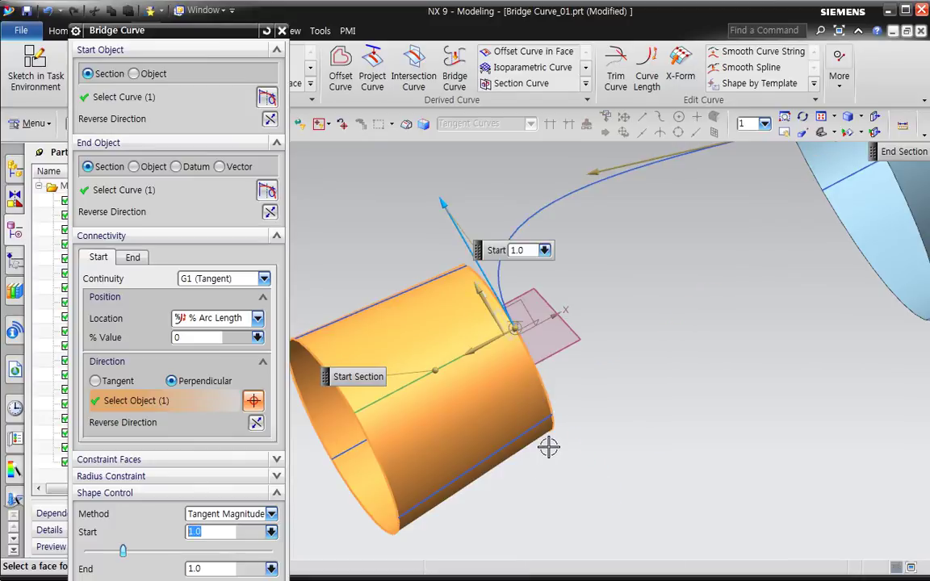
double_click(490, 298)
middle_drag(541, 444, 498, 384)
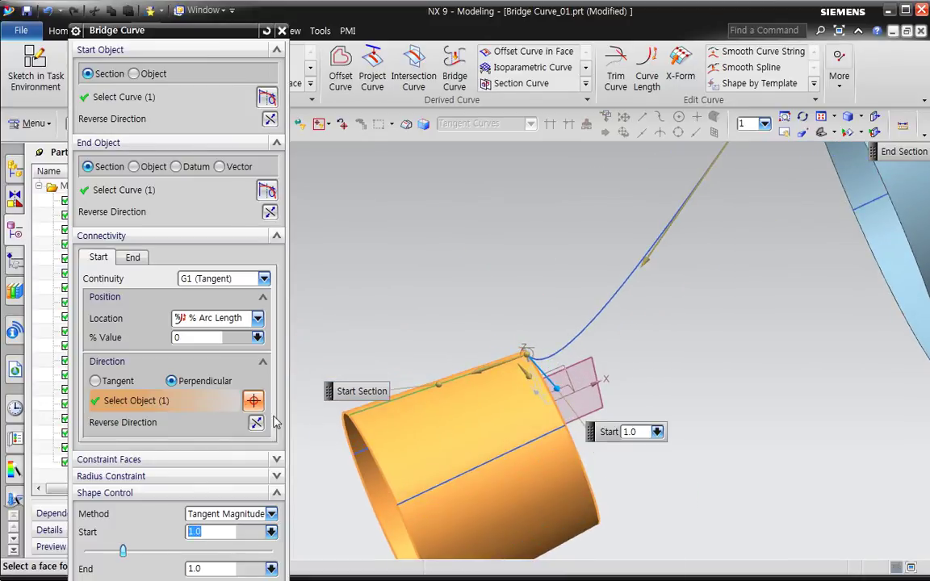
click(139, 384)
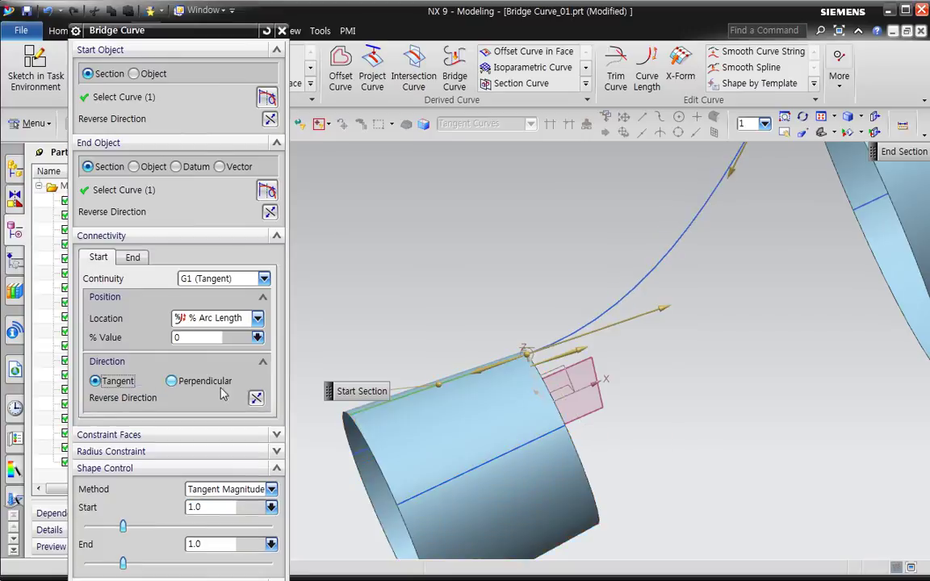
Step: Set the bridge curve's end continuity to G1 (Tangent)
click(131, 257)
click(207, 278)
click(212, 305)
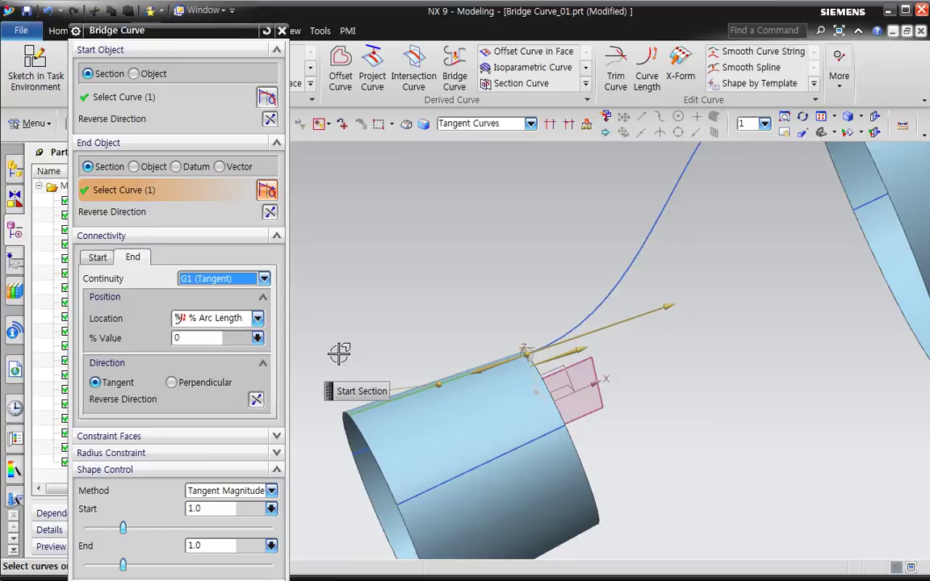
scroll(312, 343, down, 2)
mouse_move(576, 384)
middle_down()
mouse_move(556, 376)
mouse_move(595, 341)
middle_up()
shift+middle_drag(546, 320, 568, 423)
scroll(519, 361, up, 2)
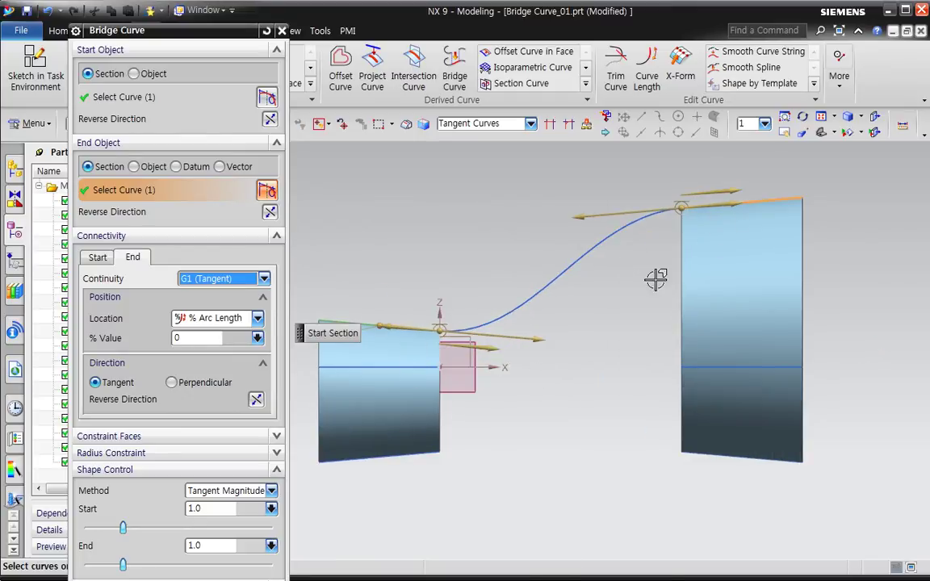
Step: Vary the curve's tangent magnitudes, ending with 0.95 at the start and 1.5 at the end
click(276, 236)
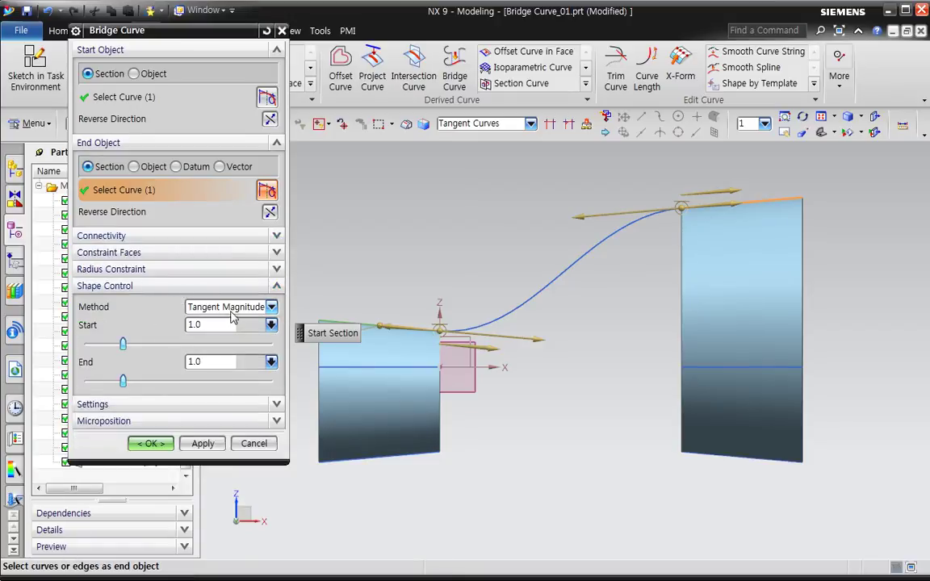
mouse_move(122, 345)
mouse_down()
mouse_move(137, 346)
mouse_move(120, 344)
mouse_up()
drag(124, 383, 150, 382)
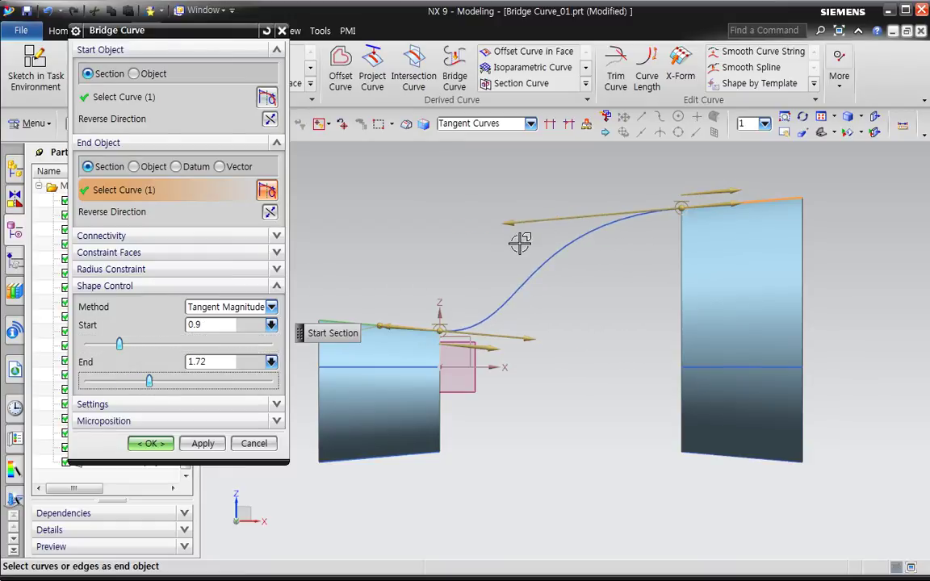
drag(549, 237, 538, 341)
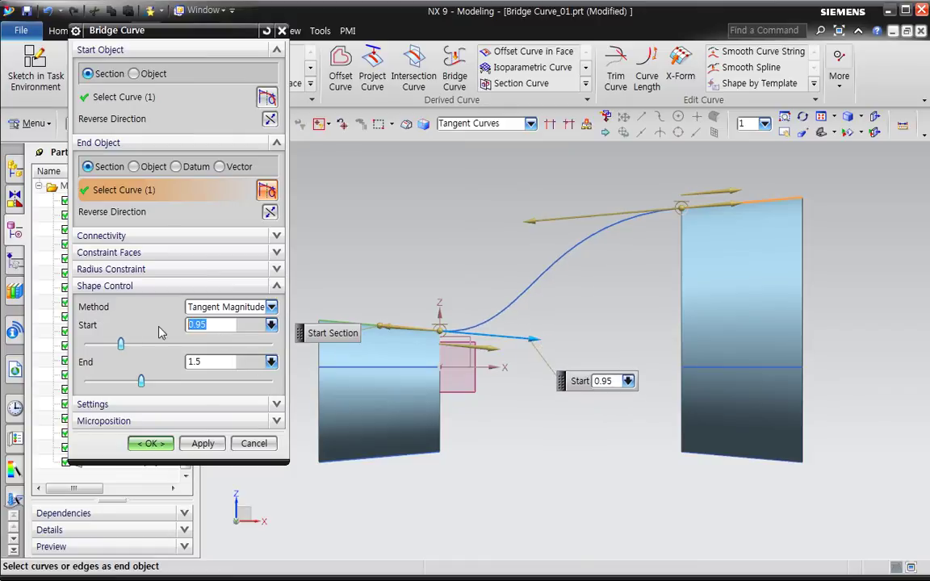
Step: Set both the start and end tangent magnitudes to 1
text(1)
key(Tab)
key(Tab)
text(1)
key(Tab)
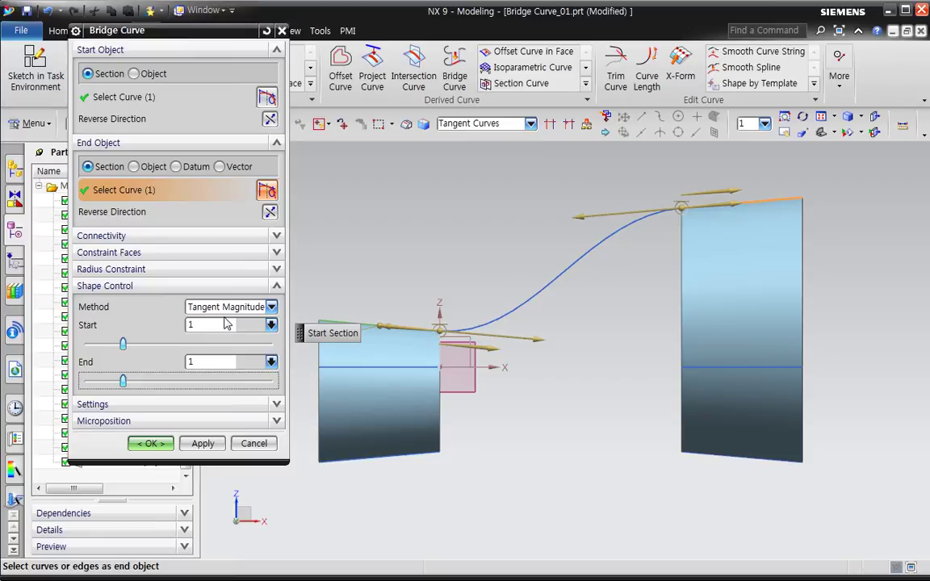
Step: Switch the shape control method to Depth and Skew and adjust the skew slightly while increasing the depth
click(229, 310)
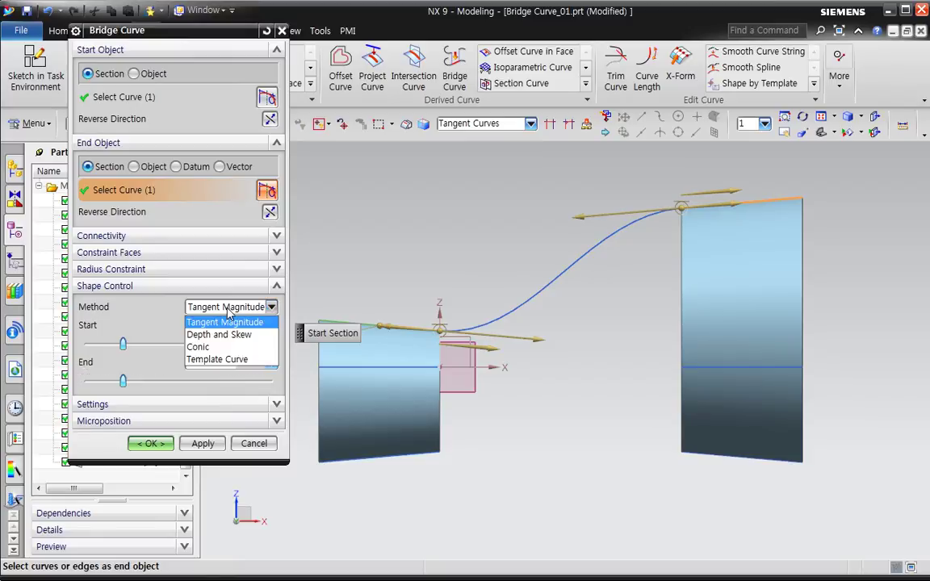
click(219, 334)
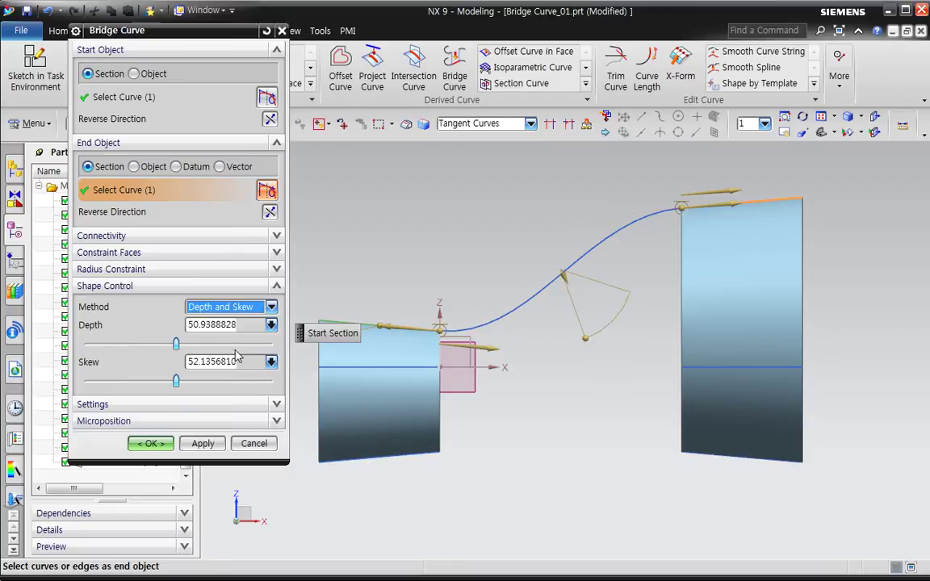
mouse_move(176, 347)
mouse_down()
mouse_move(146, 347)
mouse_move(176, 347)
mouse_up()
mouse_move(177, 387)
mouse_down()
mouse_move(202, 387)
mouse_move(177, 389)
mouse_up()
drag(176, 345, 194, 345)
click(203, 324)
Step: Create the bridge curve using Tangent Magnitude shape control with both start and end magnitudes set to 1
click(205, 307)
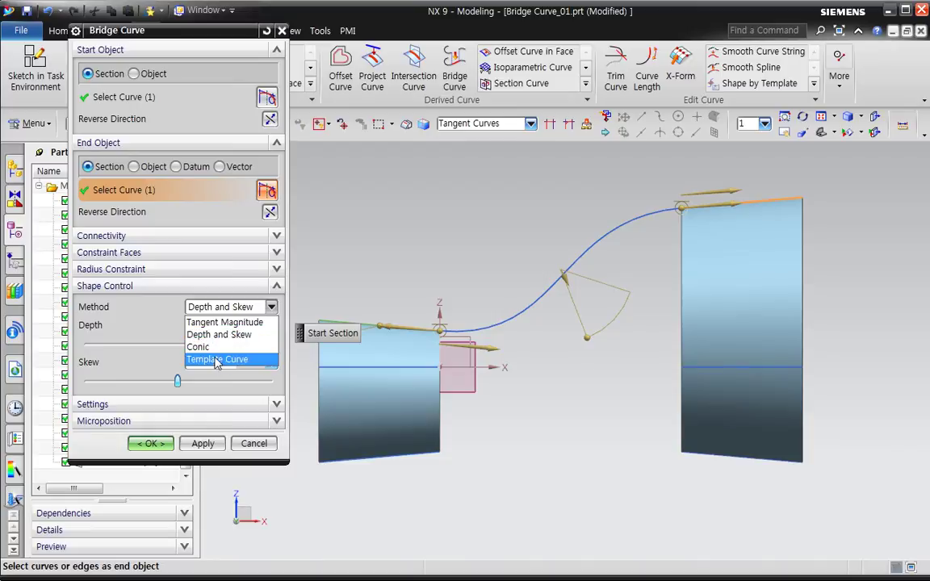
click(222, 322)
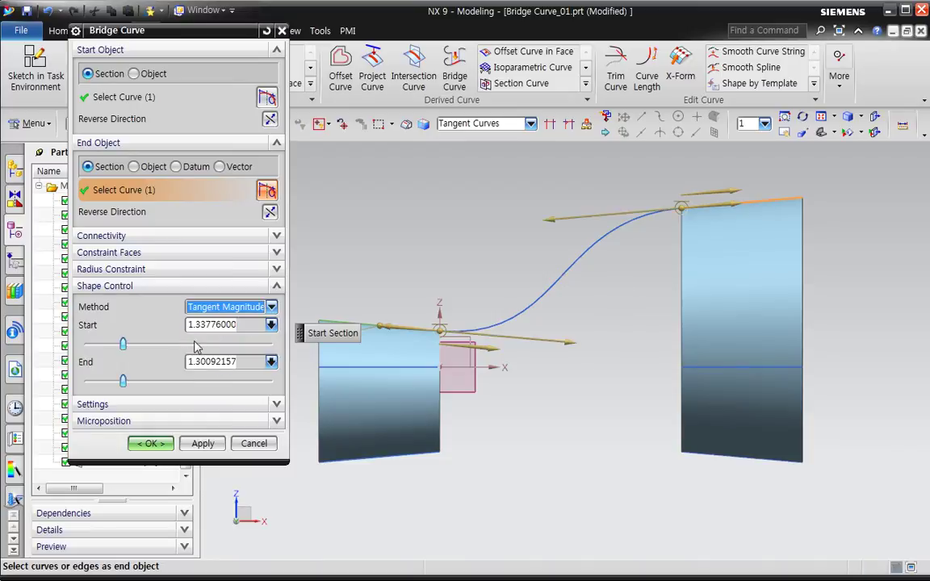
click(210, 329)
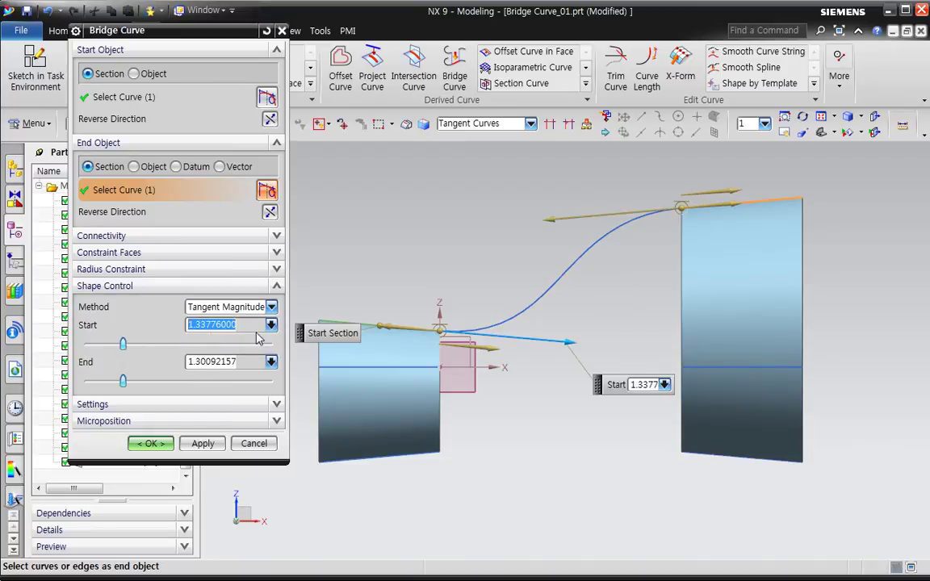
text(1)
key(Tab)
key(Tab)
text(1)
key(Tab)
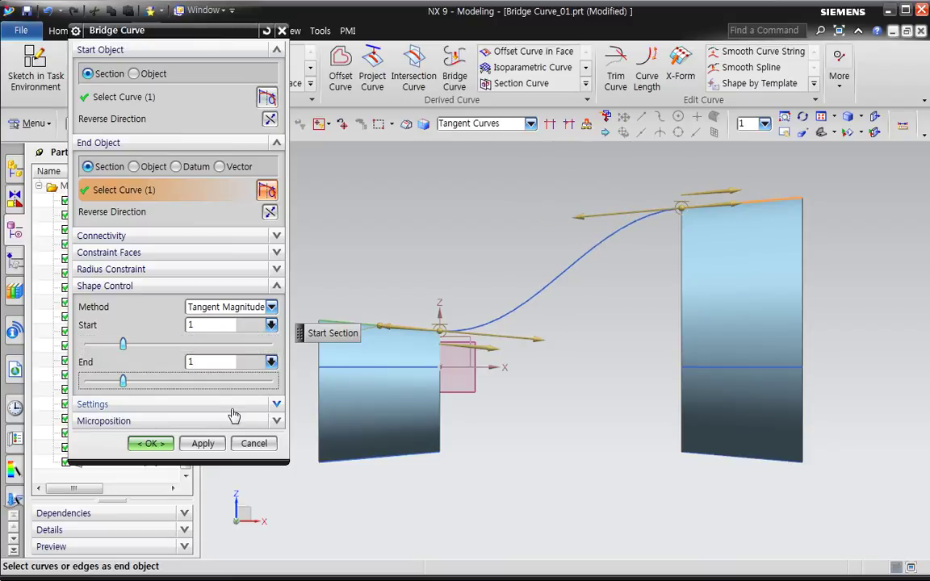
click(150, 443)
Step: Hide the datum coordinate system in the model history
middle_drag(617, 375, 591, 404)
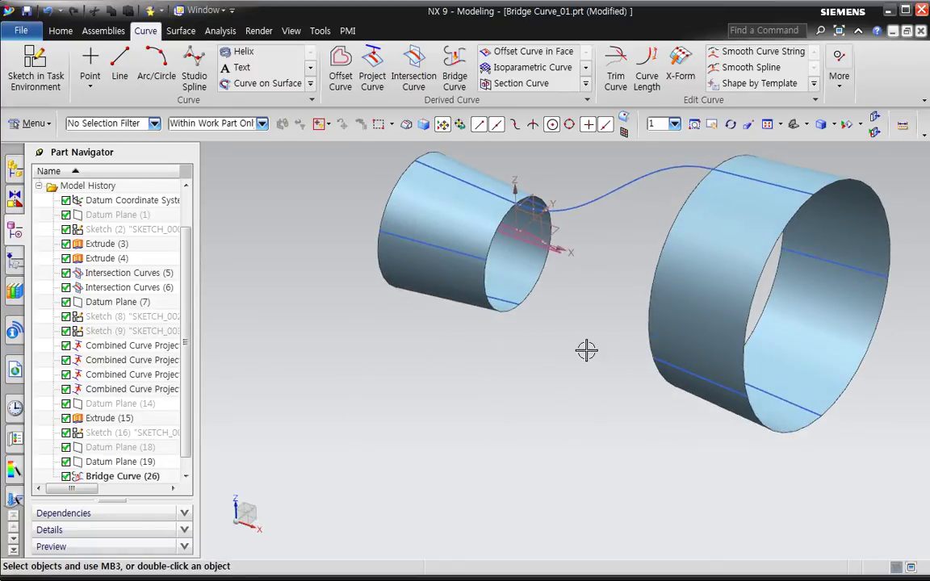
middle_drag(581, 361, 505, 382)
right_click(157, 199)
click(198, 214)
middle_drag(507, 353, 498, 321)
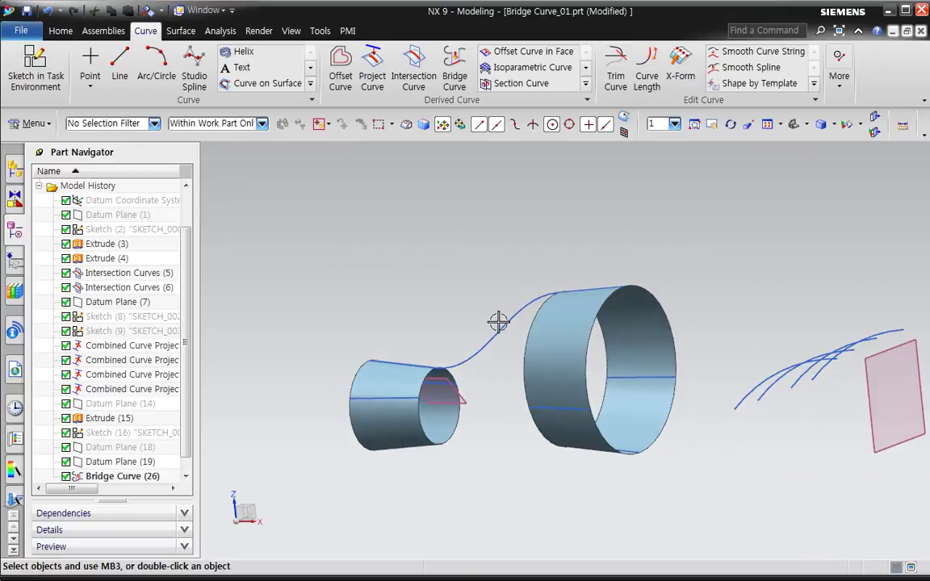
Step: Create a second bridge curve between the far-side lines of the small and large conical surfaces, with tangent magnitudes of 1
click(455, 64)
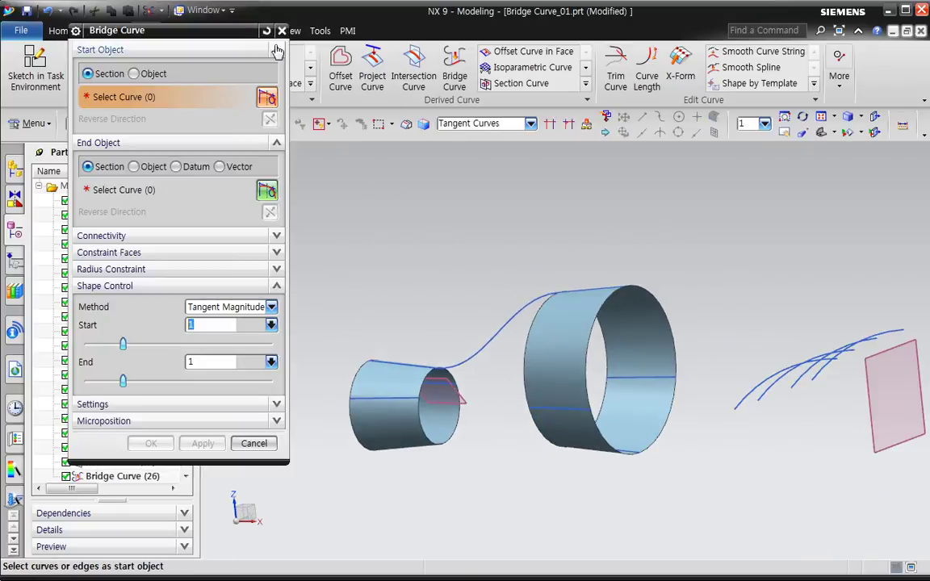
scroll(478, 413, up, 2)
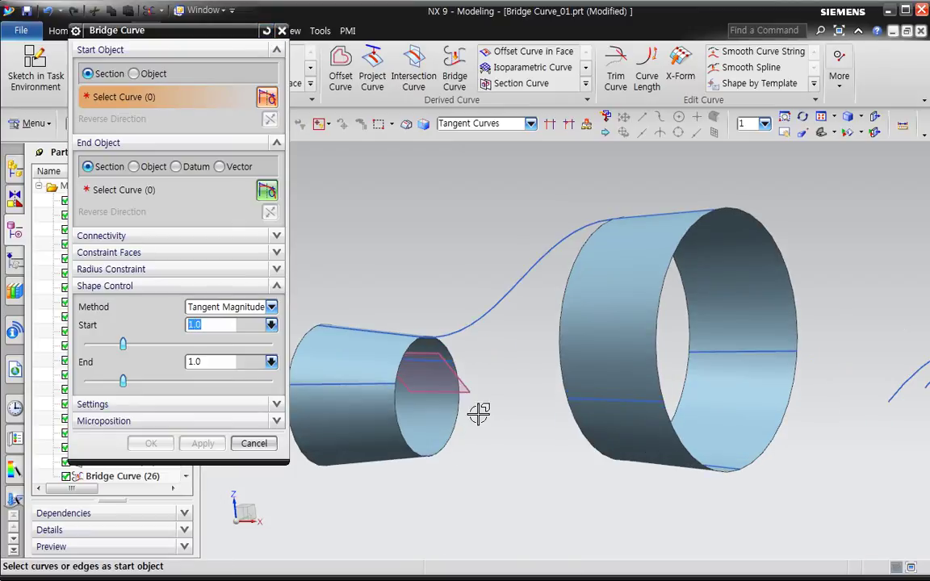
click(460, 373)
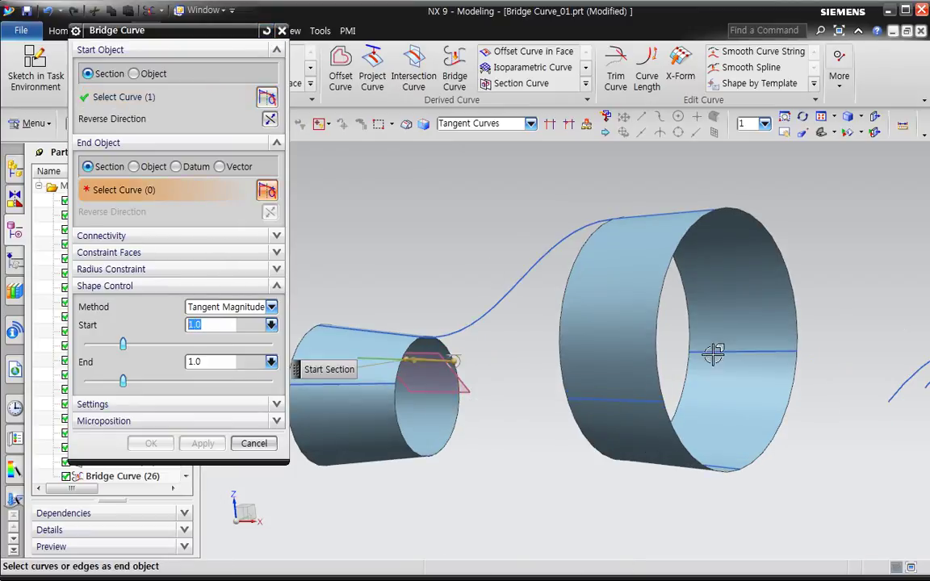
click(650, 359)
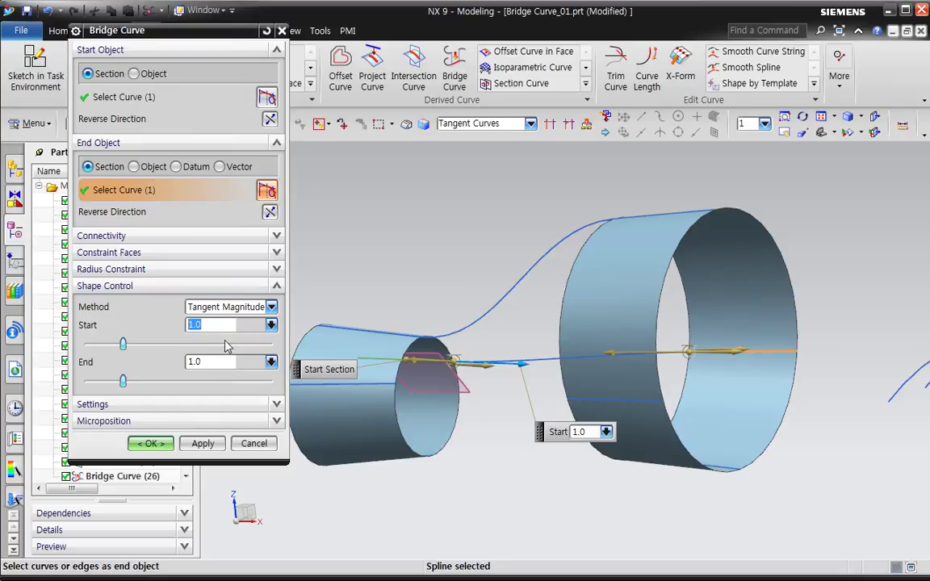
click(202, 443)
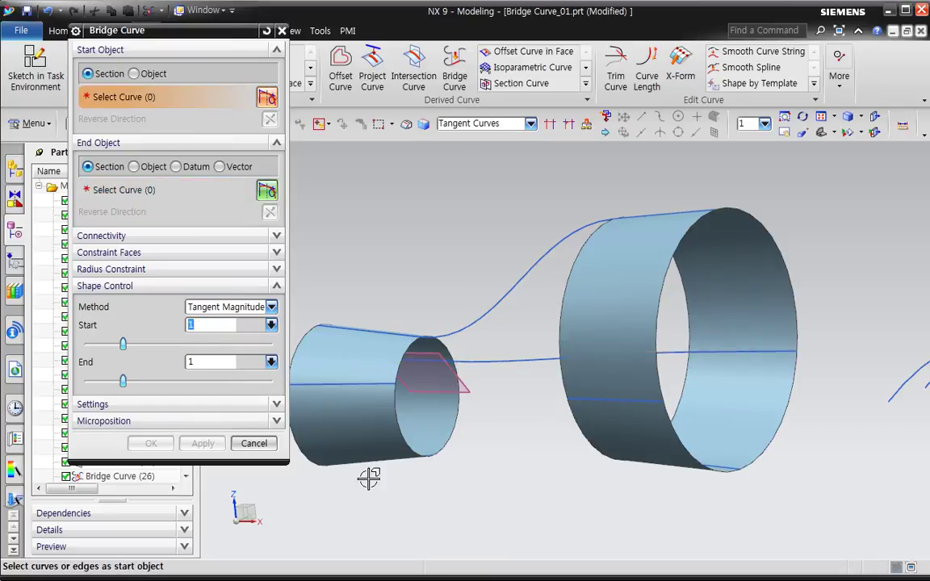
Step: Create a third bridge curve joining the bottom lines of the two conical surfaces, with tangent magnitudes of 1
middle_drag(438, 498, 432, 399)
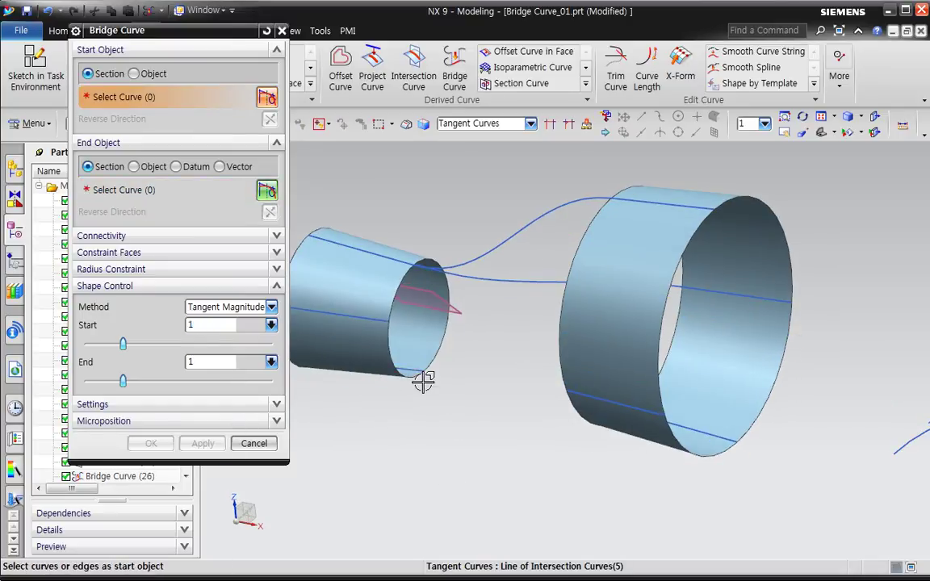
click(424, 378)
click(153, 198)
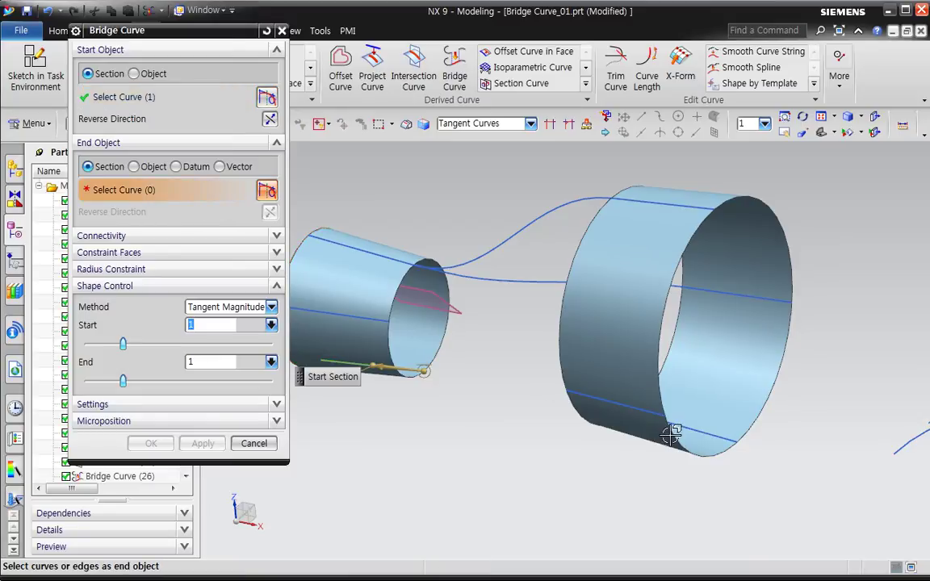
middle_drag(641, 426, 618, 440)
click(722, 385)
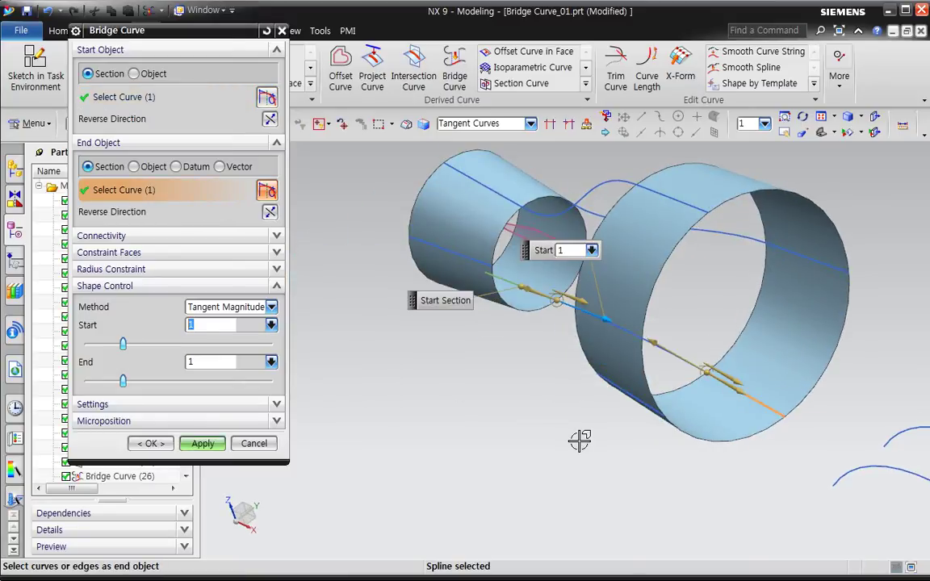
mouse_move(528, 432)
middle_down()
mouse_move(560, 406)
mouse_move(517, 420)
middle_up()
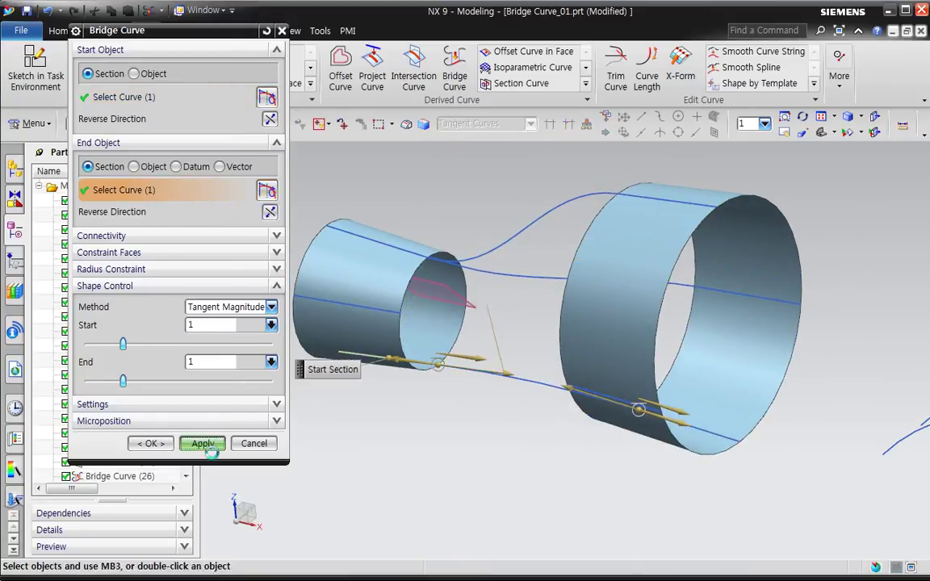
click(203, 443)
Step: Create a fourth bridge curve connecting the near-side lines of the small and large conical surfaces
click(399, 314)
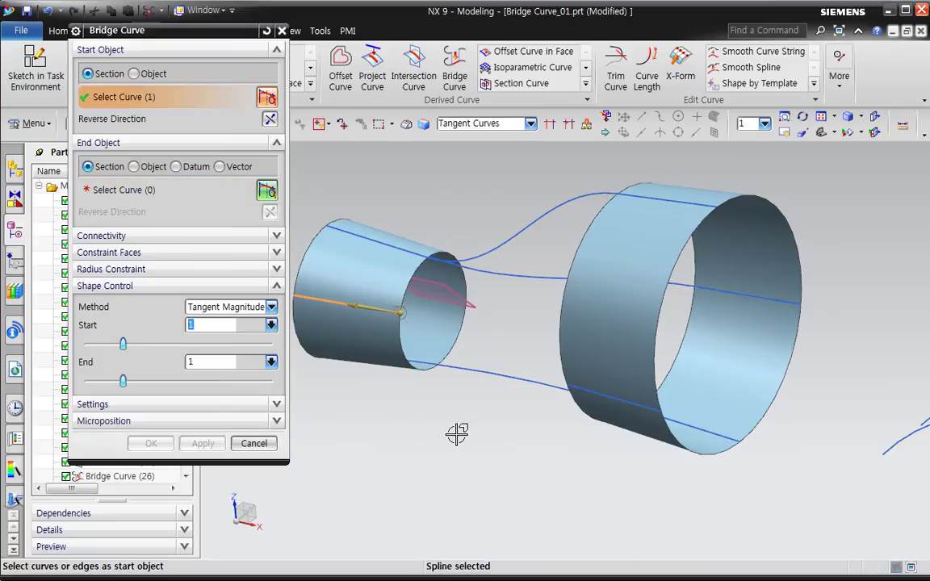
middle_drag(519, 452, 587, 409)
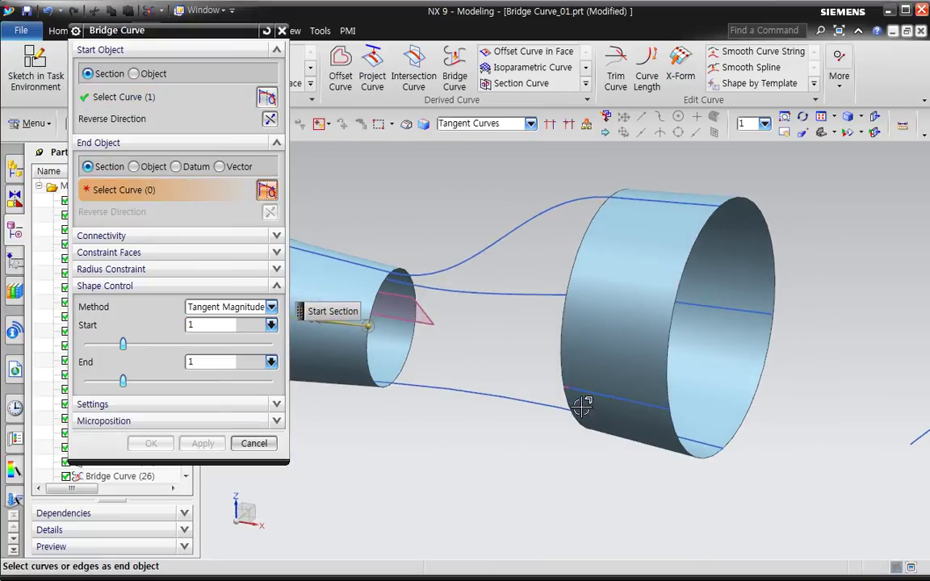
click(581, 393)
click(150, 443)
middle_drag(519, 442, 548, 424)
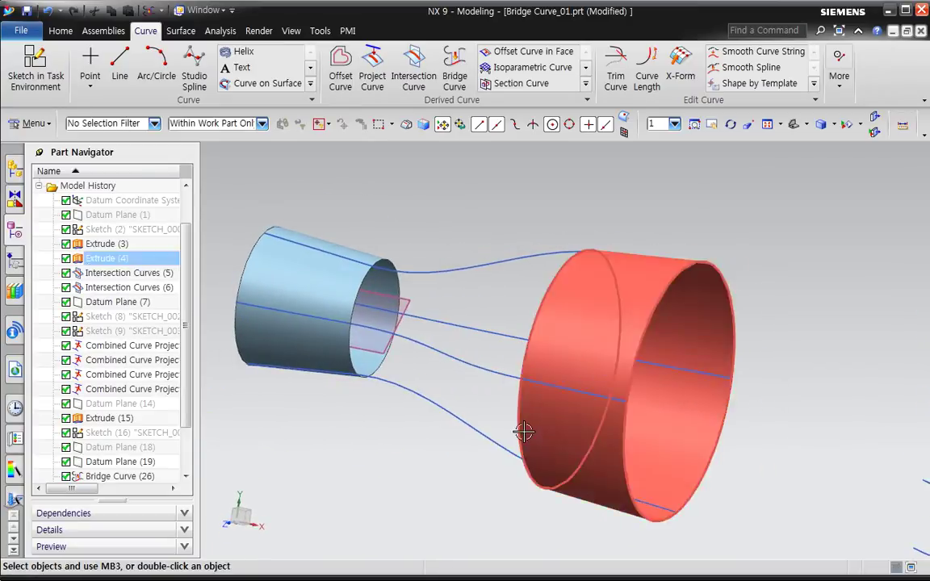
Step: Start a Through Curve Mesh surface with the facing circular edges of the small and large cones as two separate primary curves
click(184, 33)
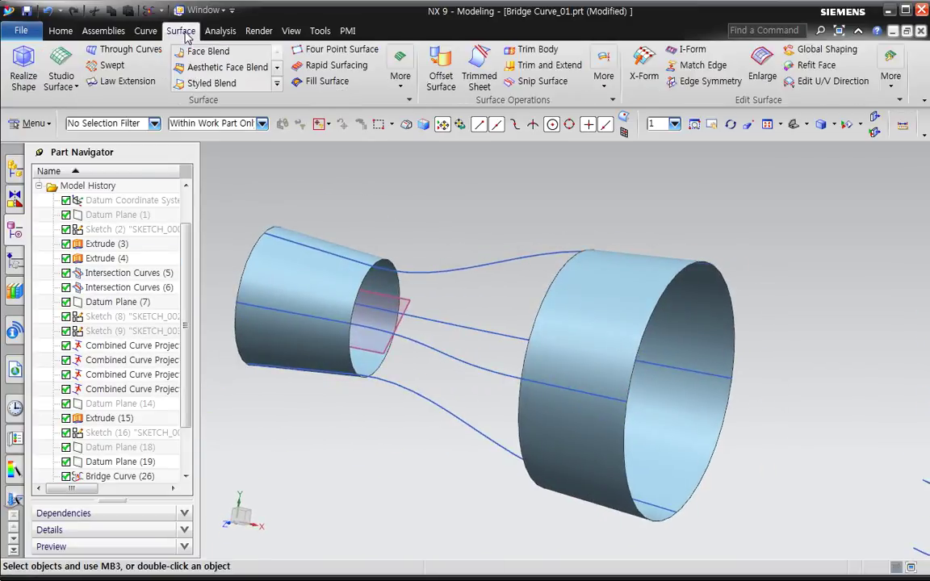
click(76, 86)
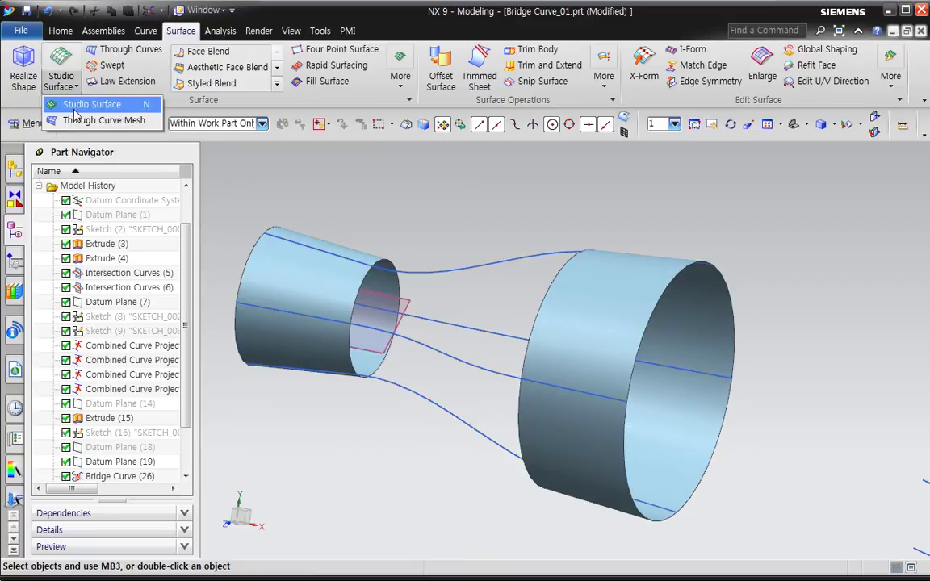
click(93, 119)
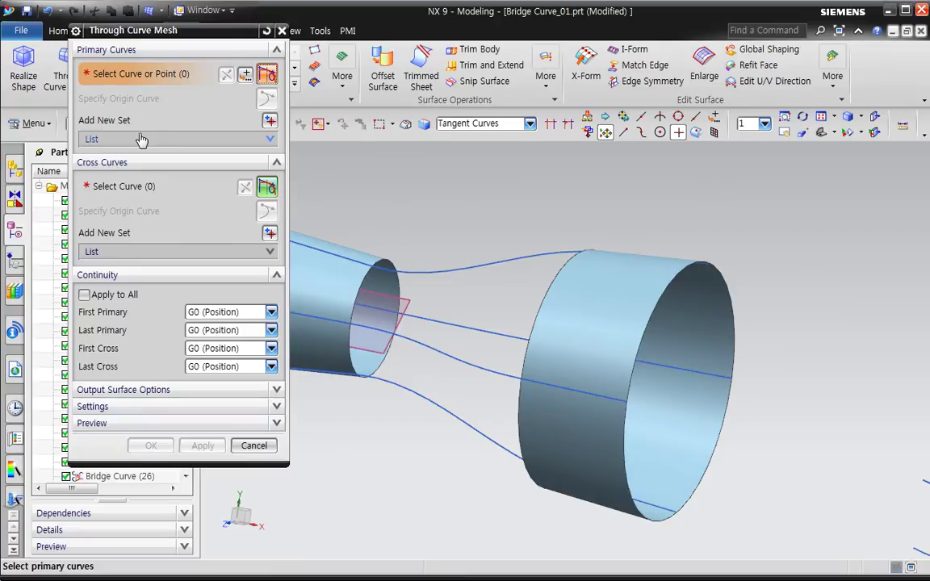
click(258, 138)
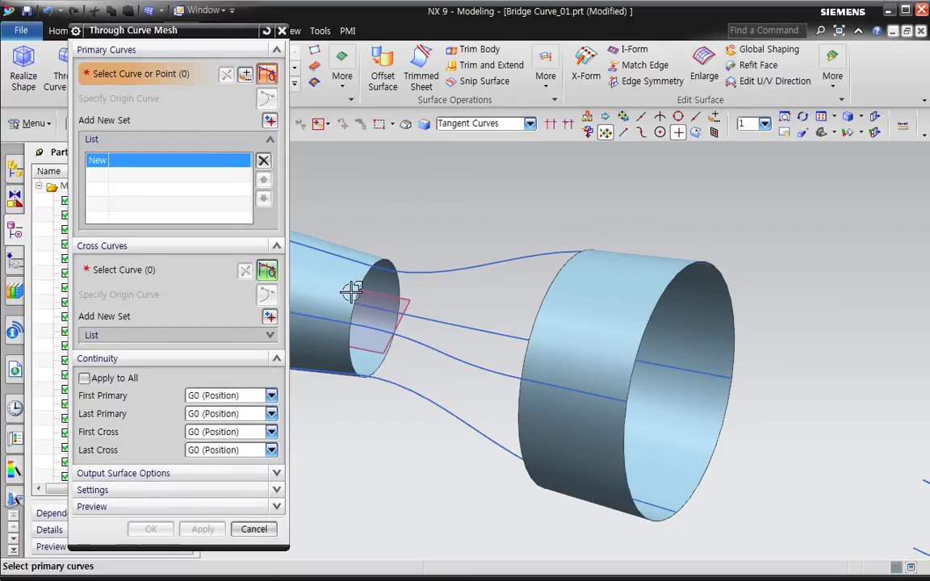
click(365, 368)
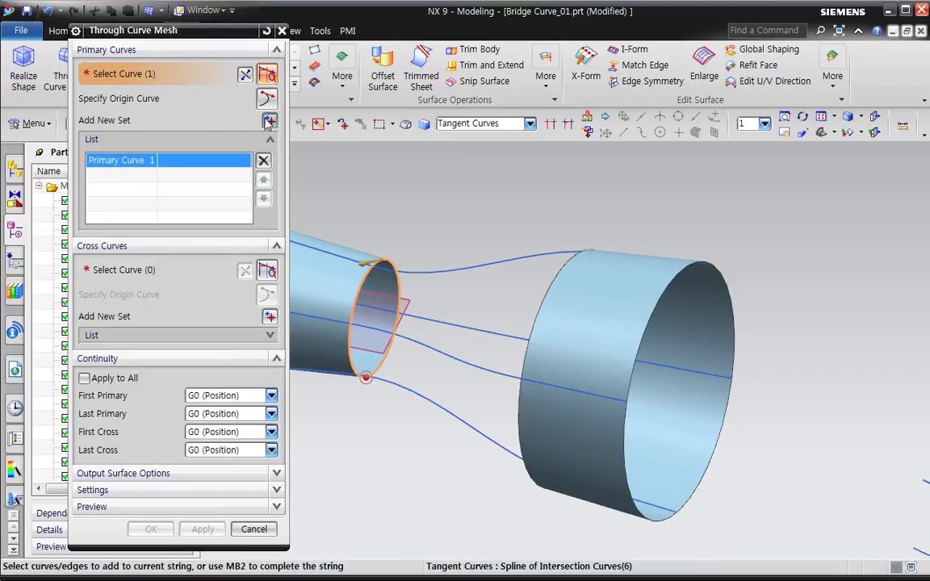
click(268, 121)
click(555, 293)
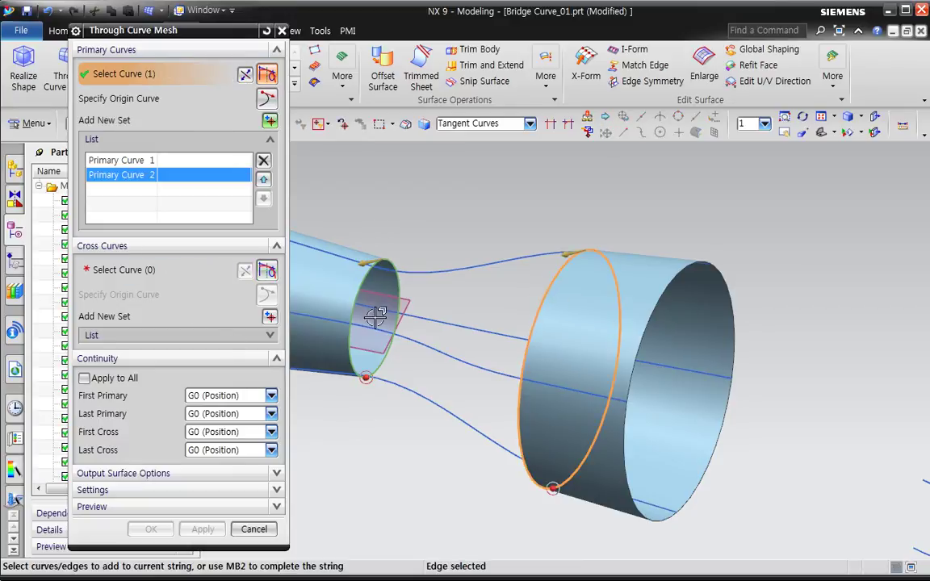
Step: Add only the bridge curve nearest the primary curves' start points as the first cross curve, using the Single Curve selection rule
click(121, 270)
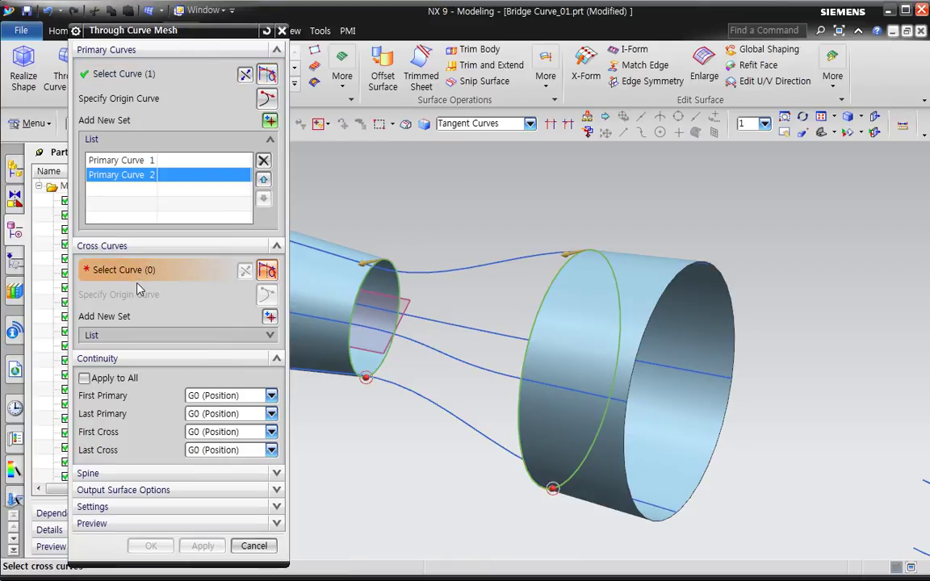
click(150, 336)
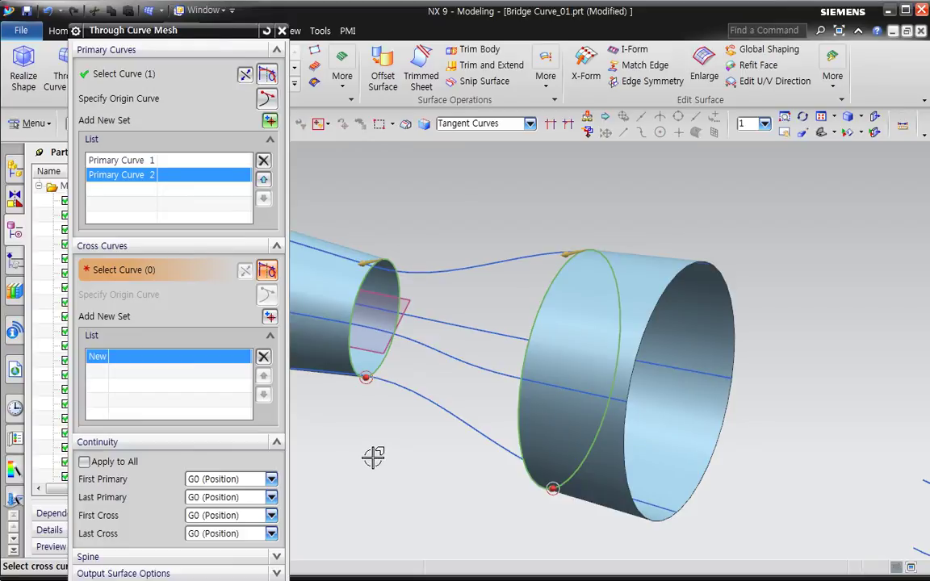
click(523, 469)
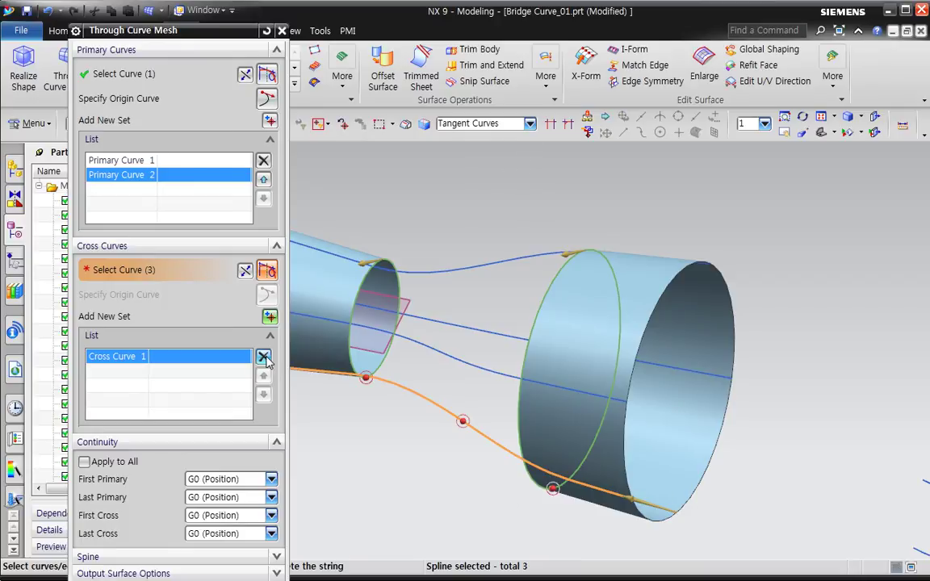
click(264, 358)
click(498, 124)
click(452, 137)
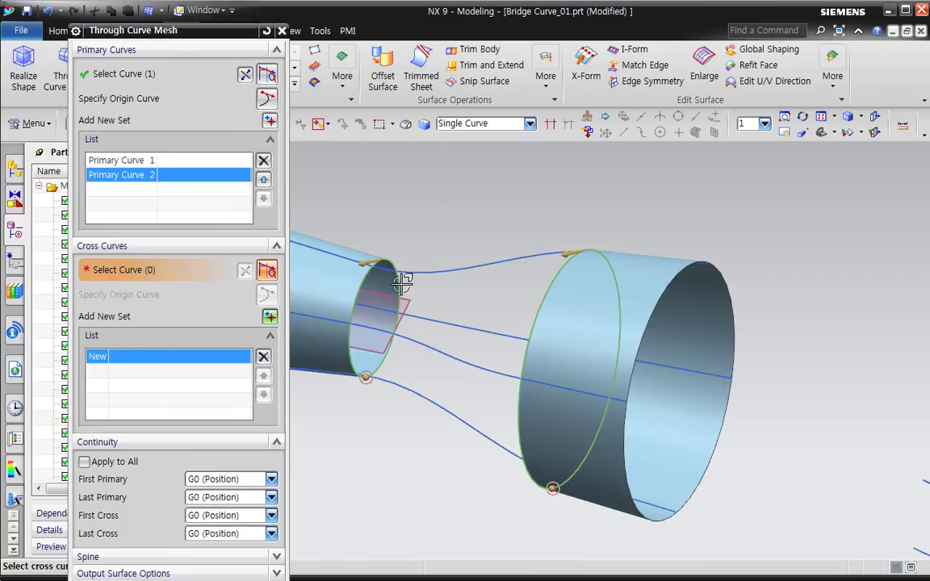
click(510, 460)
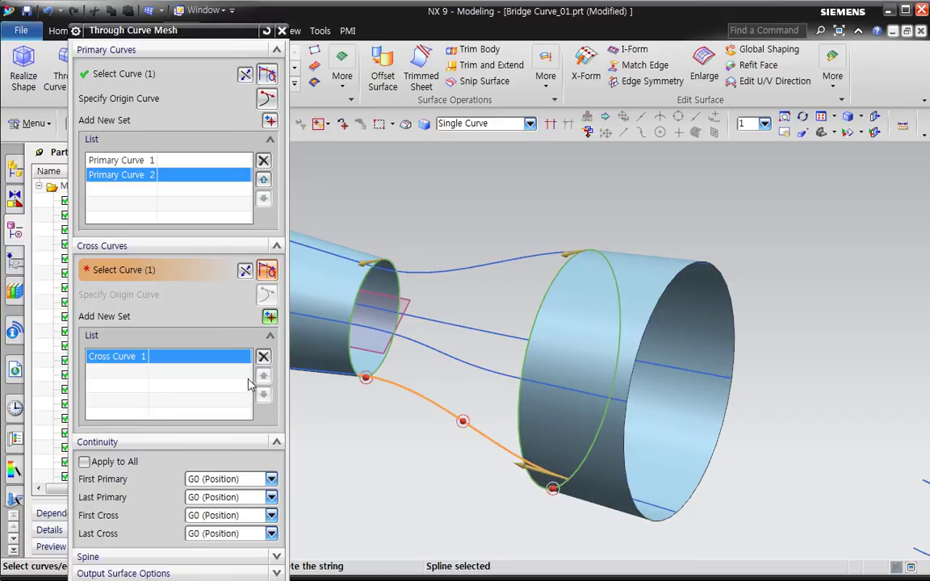
Step: Add the other three bridge curves in order around the cones as separate cross curves 2, 3 and 4
click(268, 317)
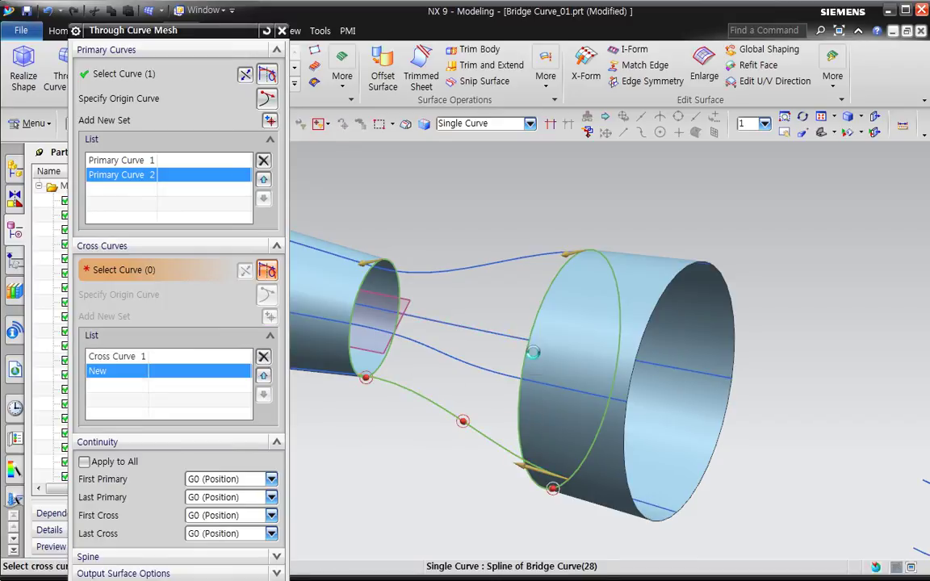
click(488, 330)
click(269, 317)
click(493, 252)
click(269, 317)
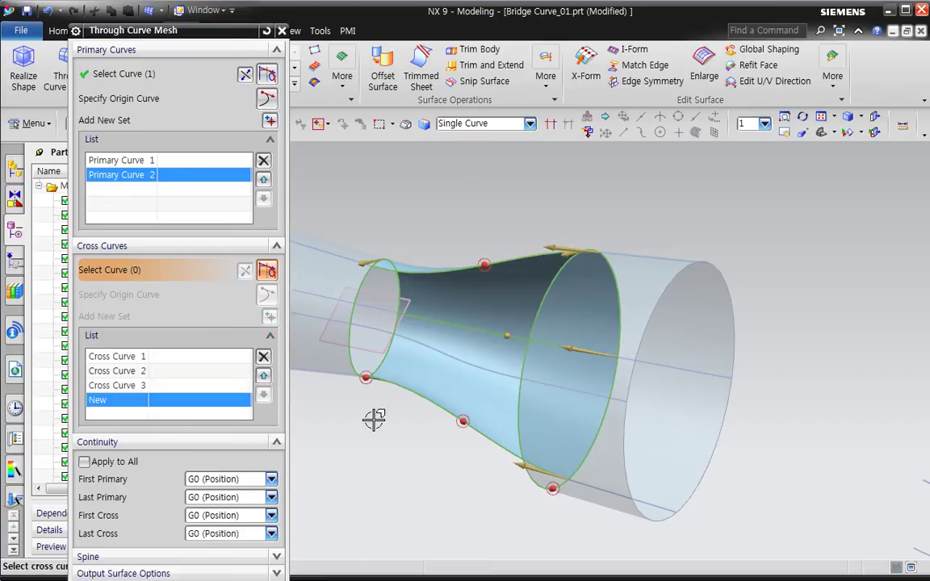
click(508, 386)
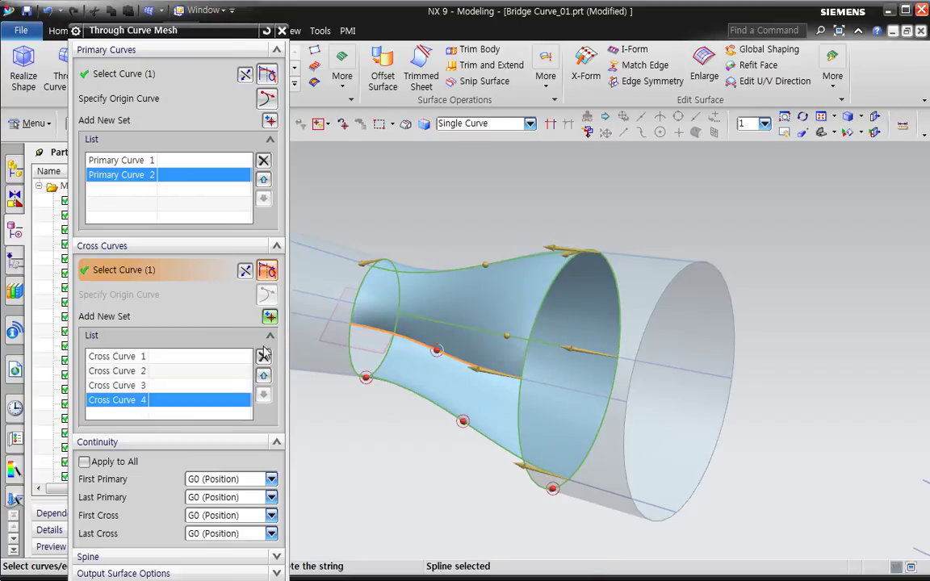
Step: Close the mesh surface by adding the first bridge curve again as the fifth cross curve
middle_drag(457, 467, 473, 457)
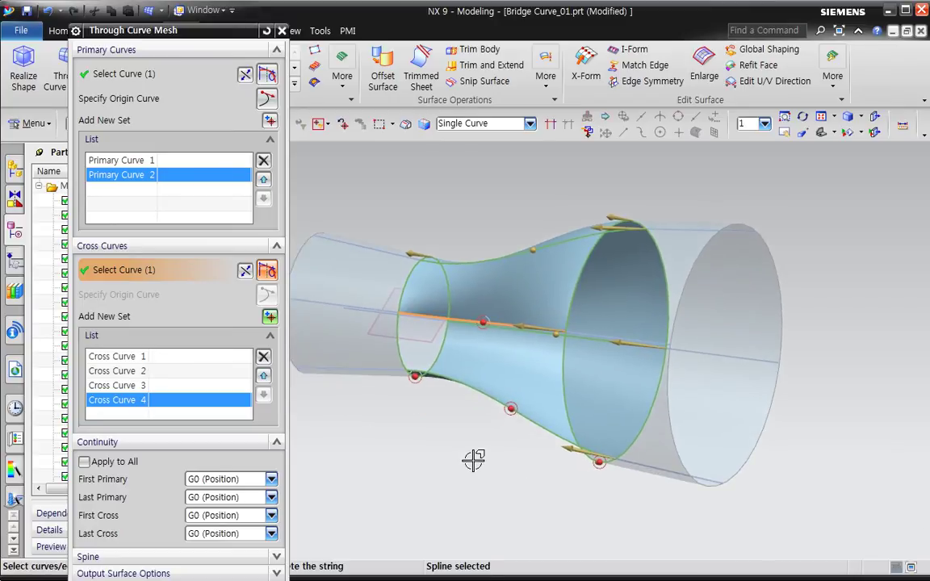
click(270, 317)
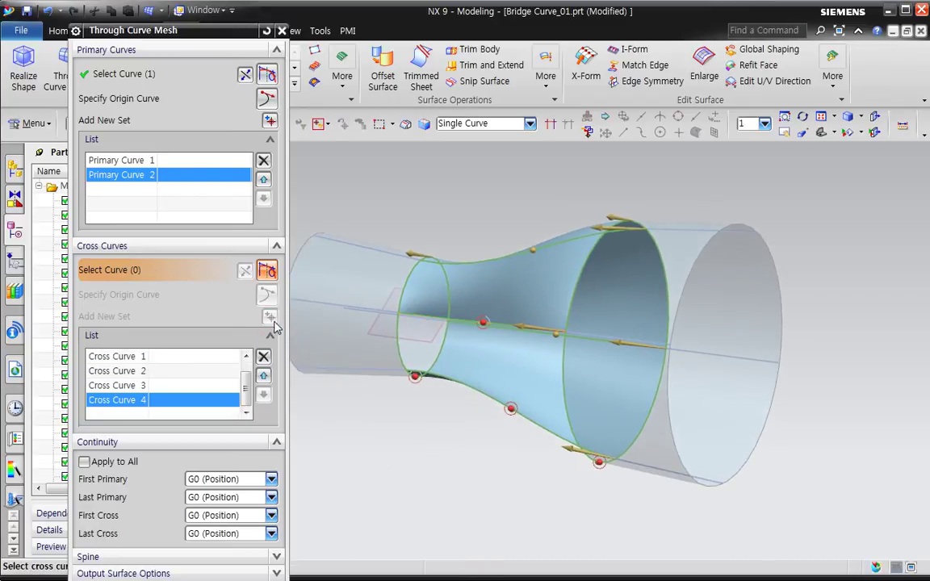
click(561, 441)
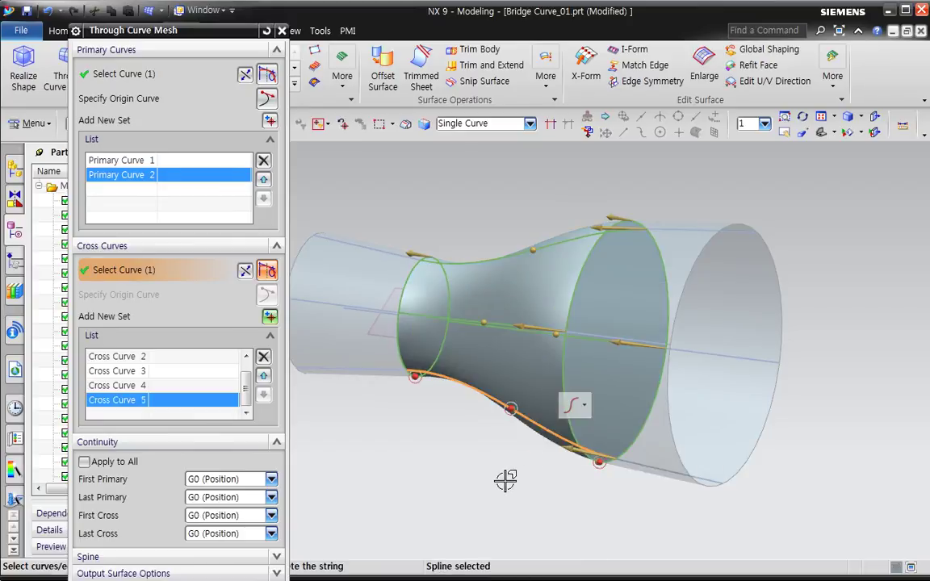
Step: Set the mesh surface's First Primary continuity to G1 (Tangent) with the small cone face as its reference
scroll(490, 482, down, 2)
middle_drag(490, 482, 581, 375)
scroll(543, 335, up, 2)
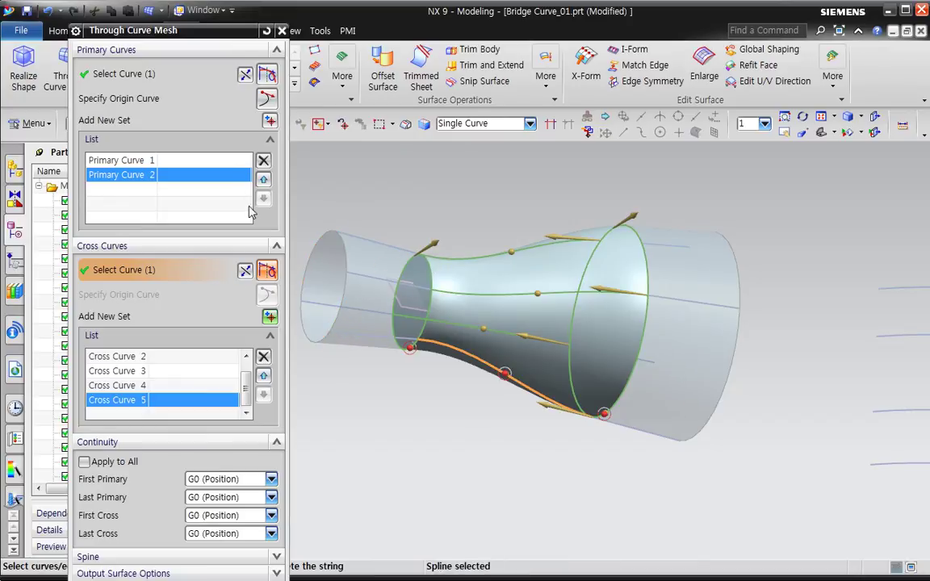
click(270, 141)
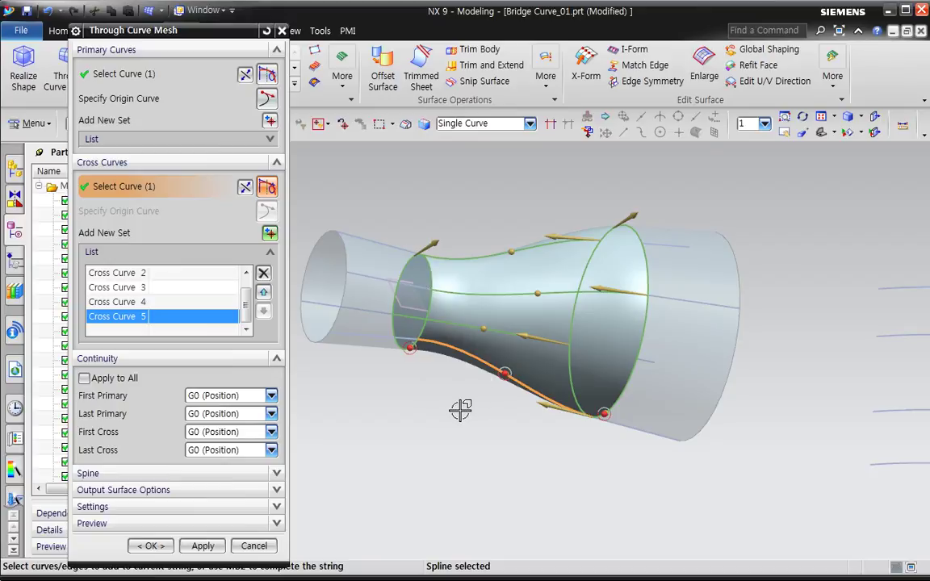
middle_drag(438, 409, 436, 414)
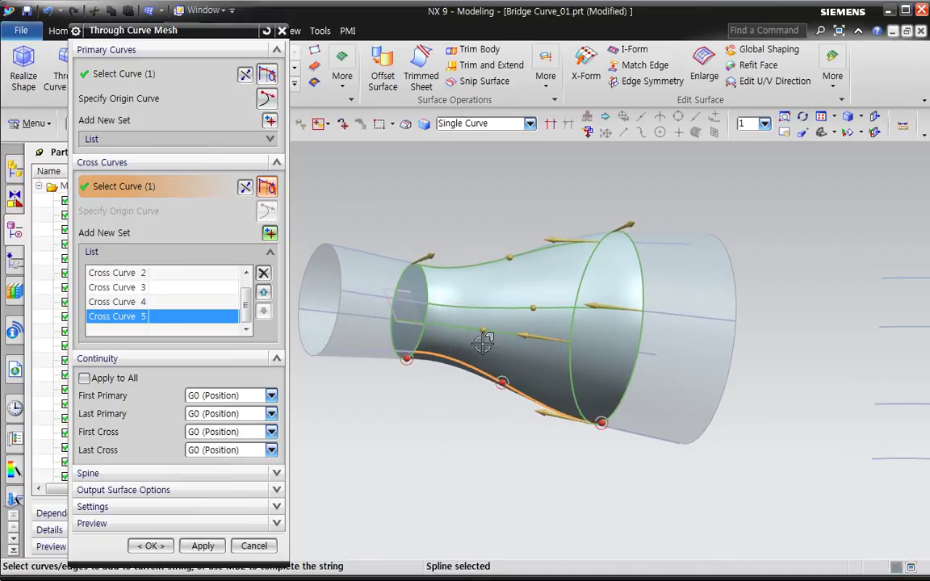
click(212, 399)
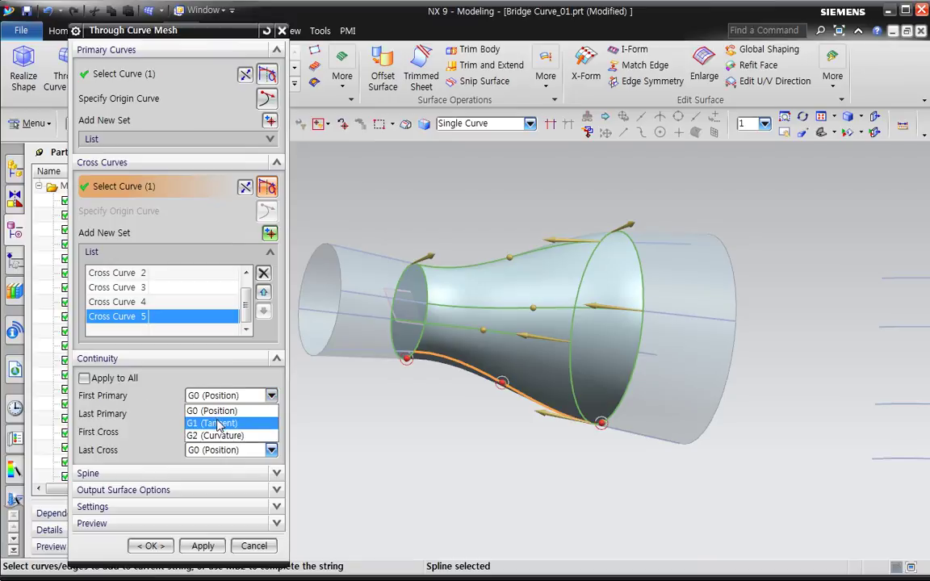
click(211, 421)
click(378, 337)
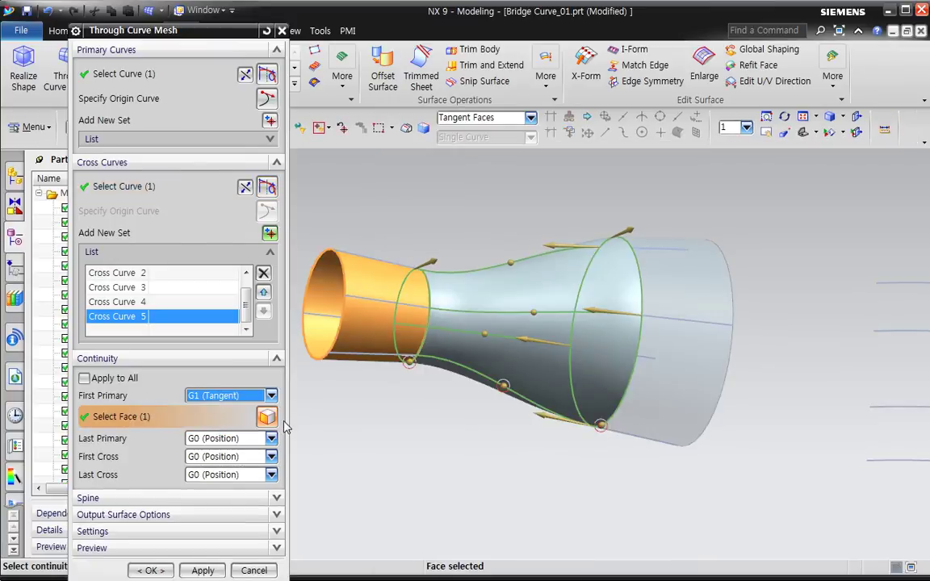
Step: Set the mesh surface's Last Primary continuity to G1 (Tangent) with the large cone face as its reference
click(208, 440)
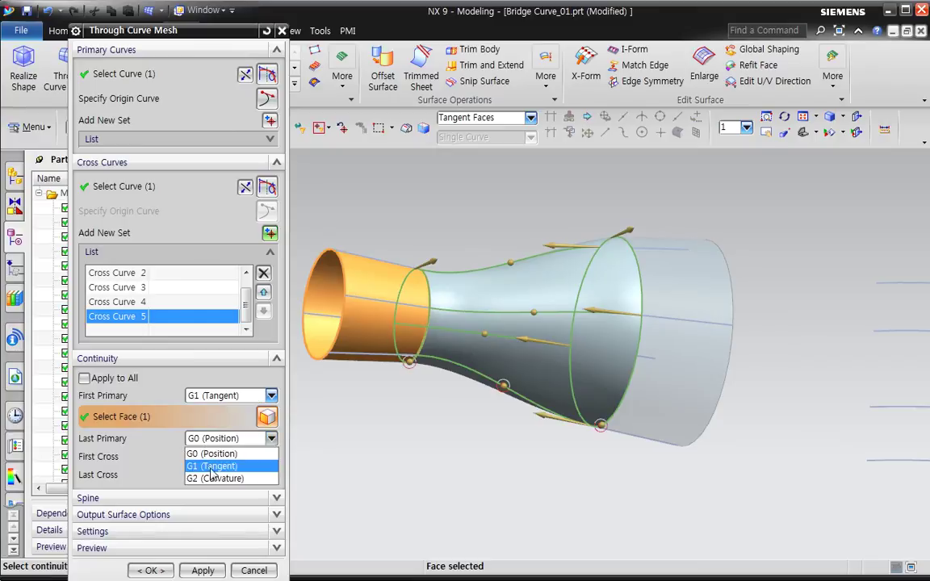
click(275, 145)
click(150, 142)
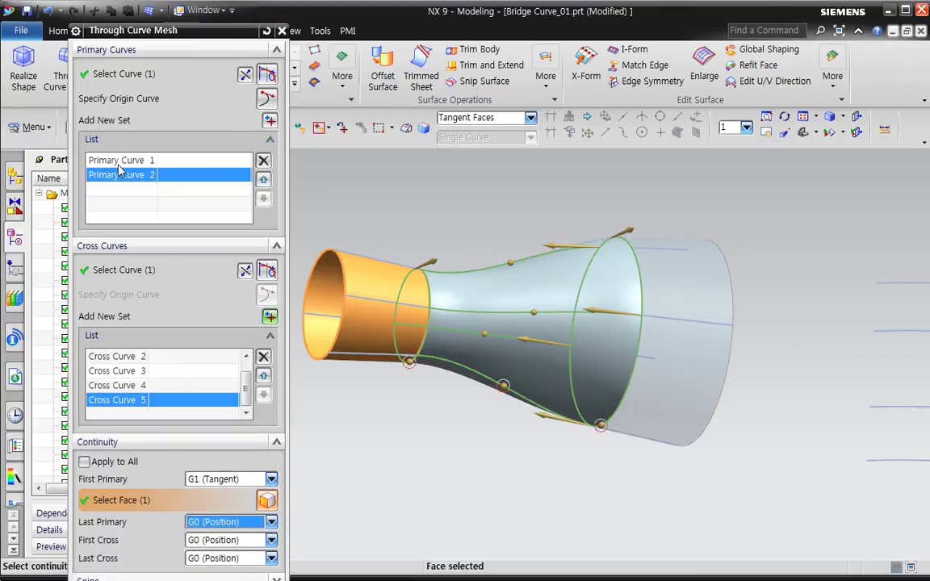
click(114, 161)
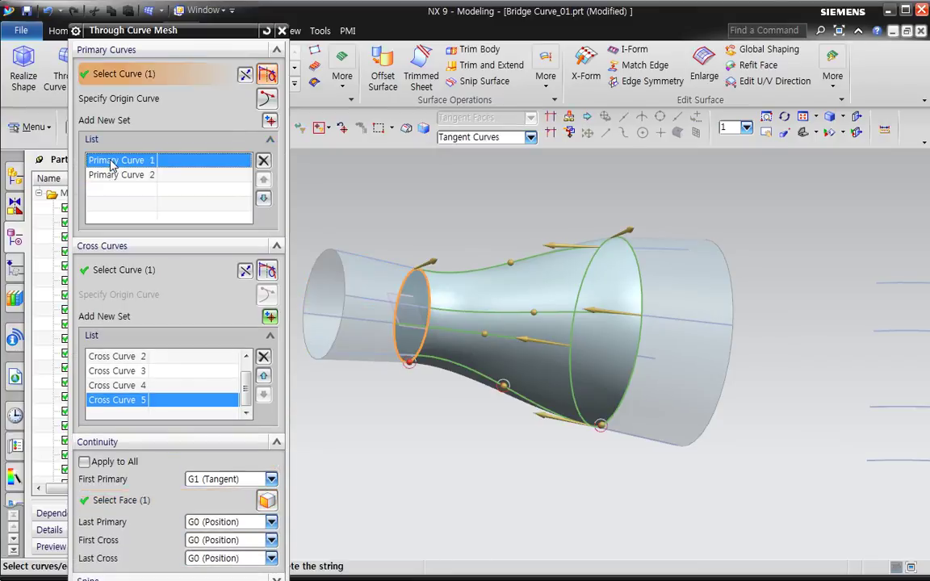
click(113, 175)
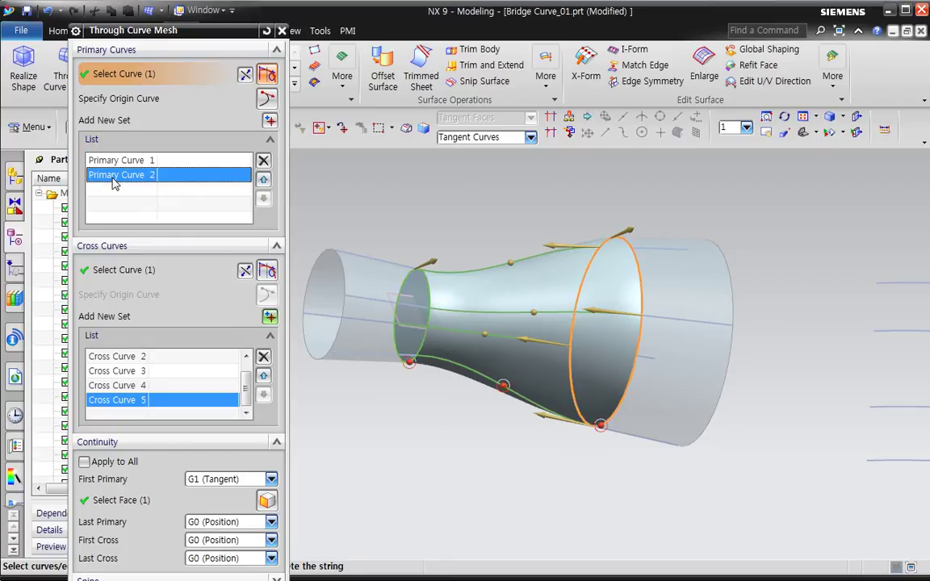
click(217, 523)
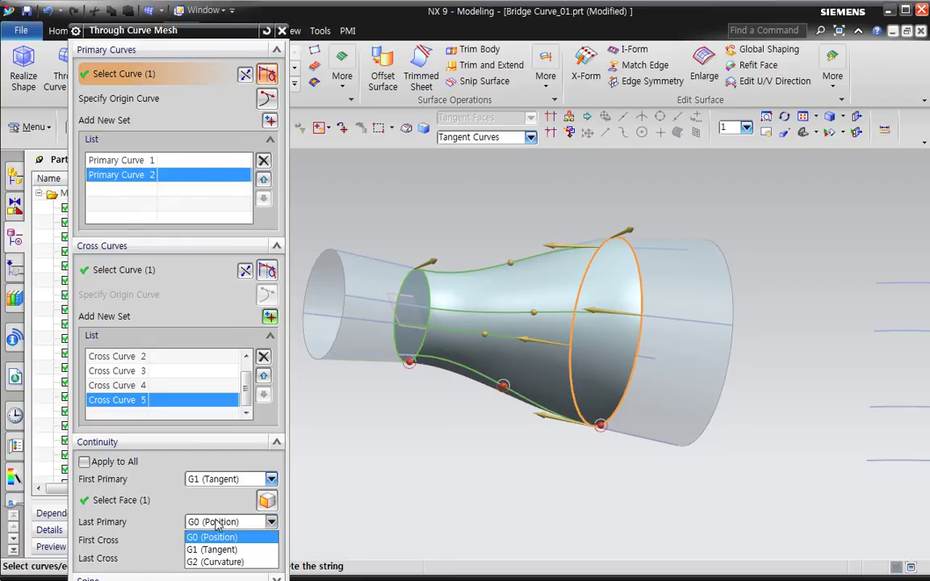
click(216, 550)
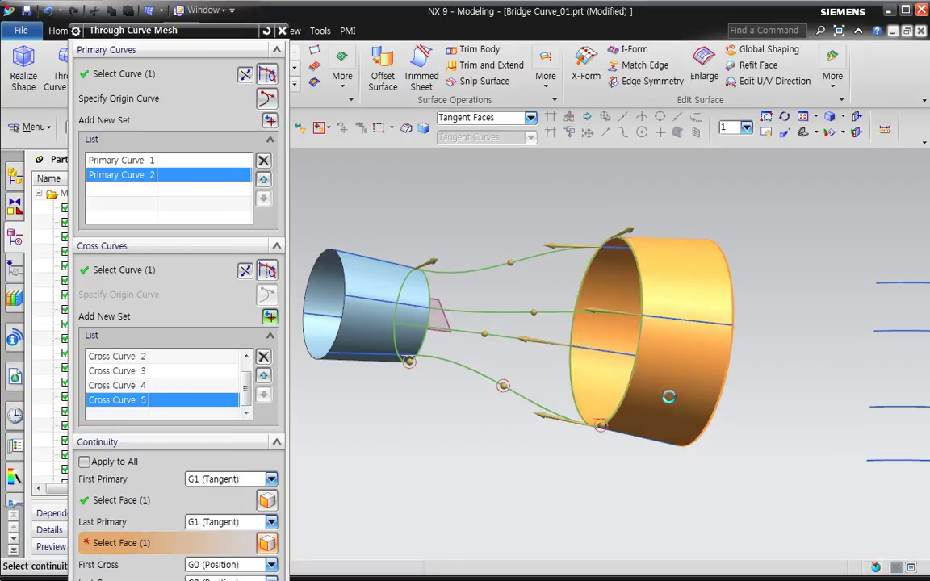
click(687, 384)
Step: Change the mesh's body type to Sheet and create the surface
click(277, 445)
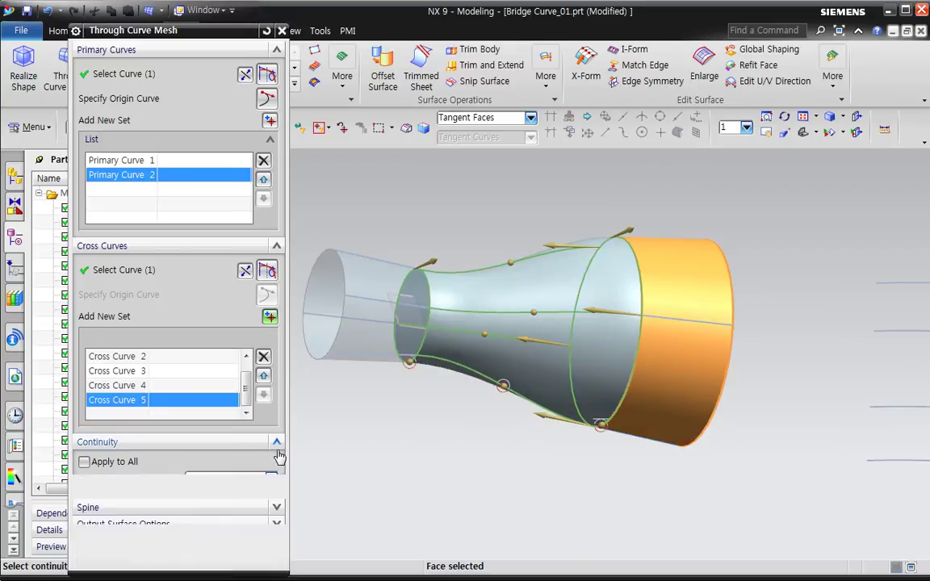
click(277, 493)
click(272, 513)
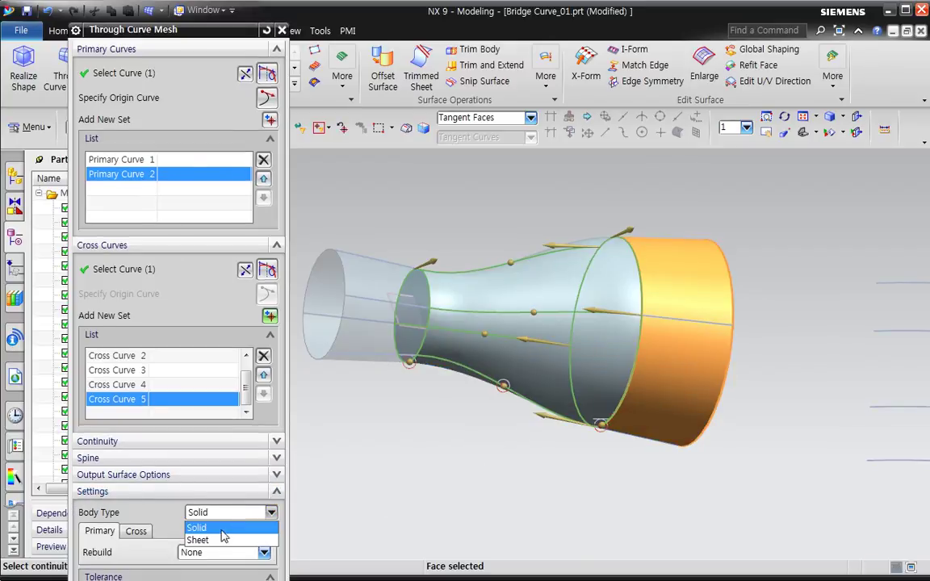
click(208, 537)
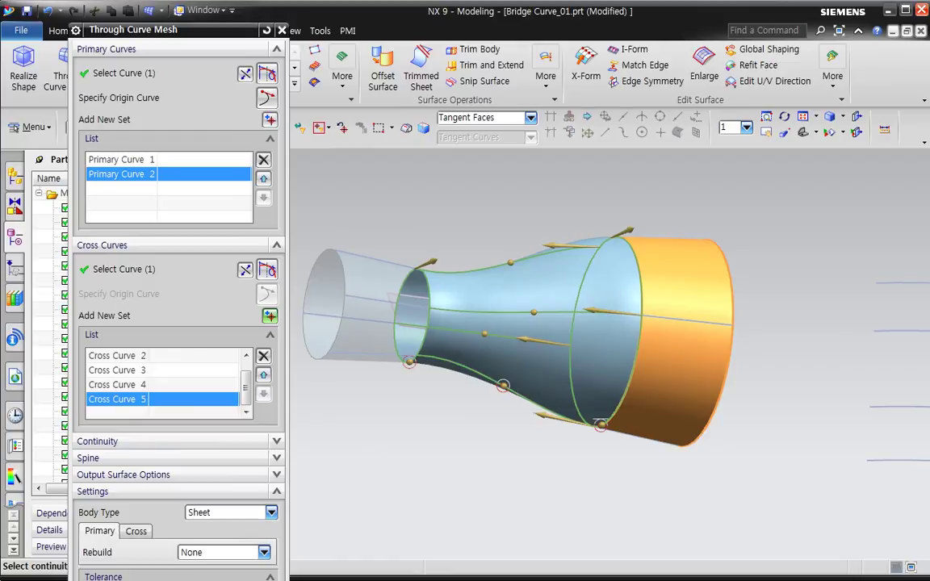
middle_click(465, 482)
middle_drag(465, 482, 480, 435)
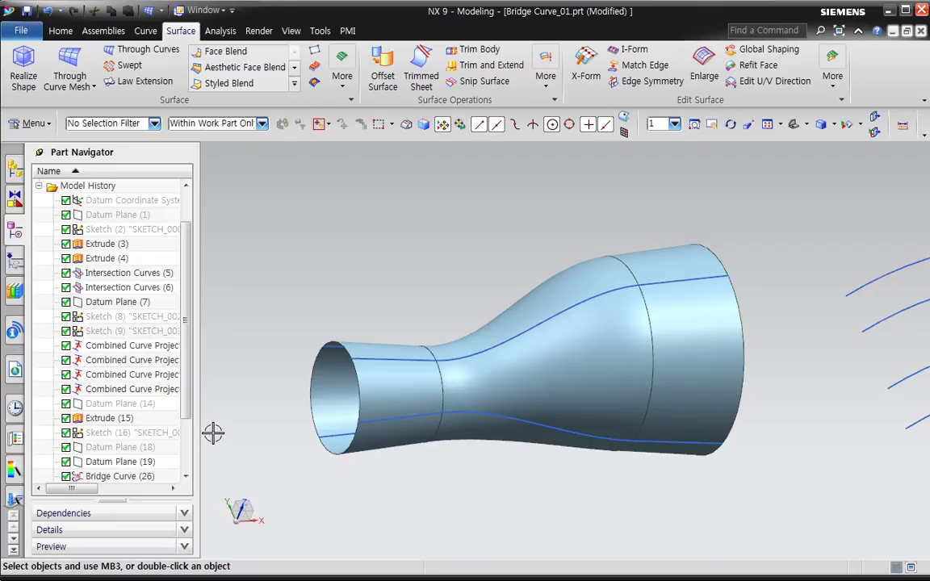
Step: Delete the Through Curve Mesh surface together with the four bridge curves it was built on
drag(186, 412, 188, 487)
click(119, 464)
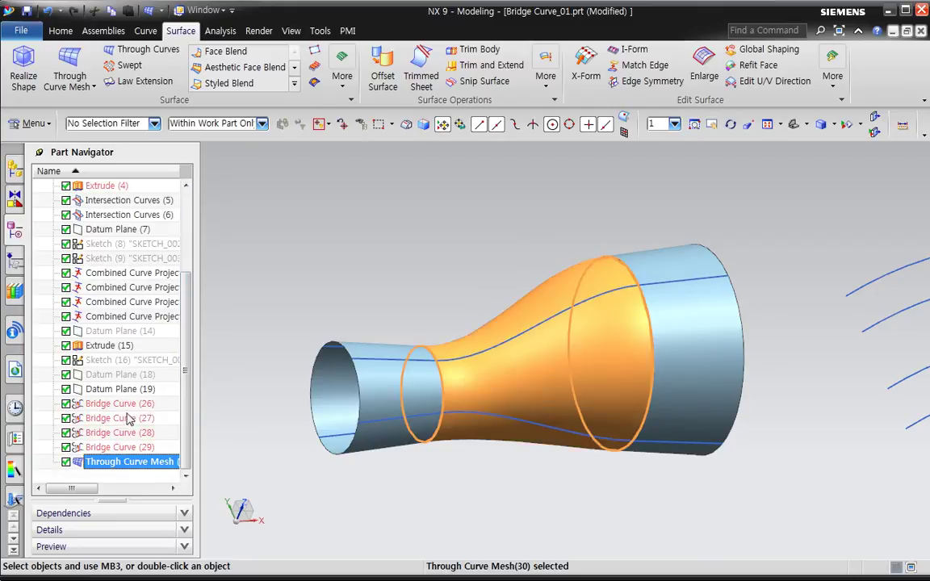
shift+click(119, 404)
key(Delete)
middle_drag(486, 471, 507, 493)
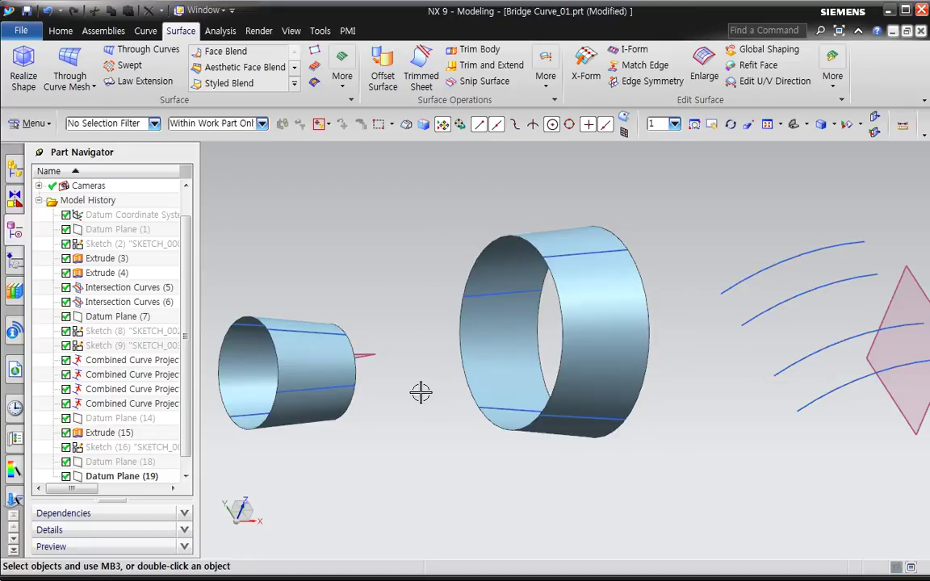
Step: Try a bridge curve from the large cone's upper line to its opposite lower line
click(144, 31)
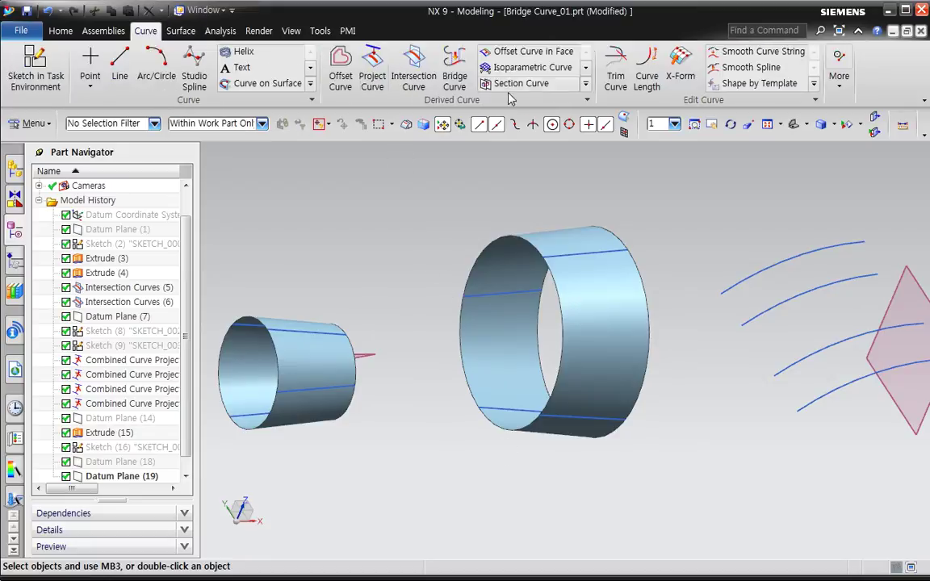
click(454, 77)
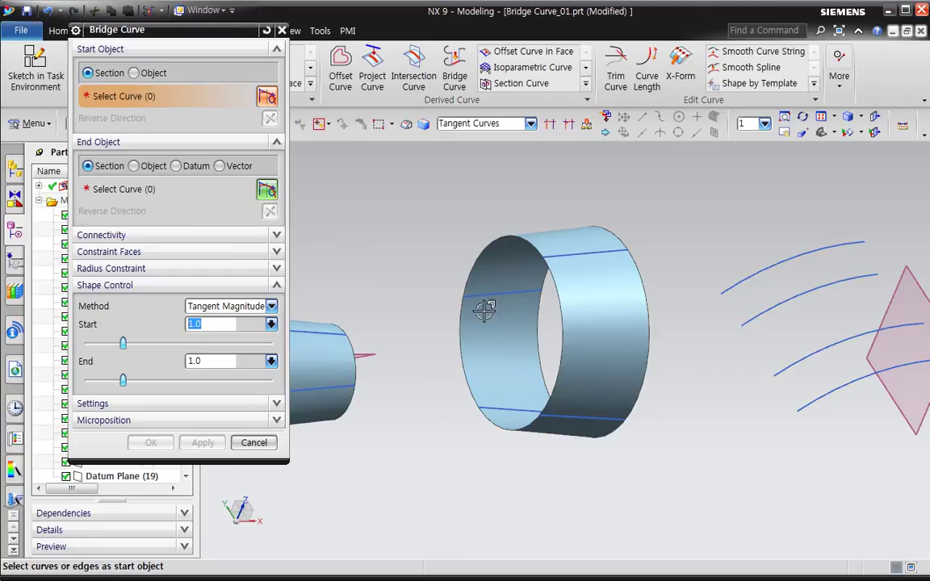
click(569, 257)
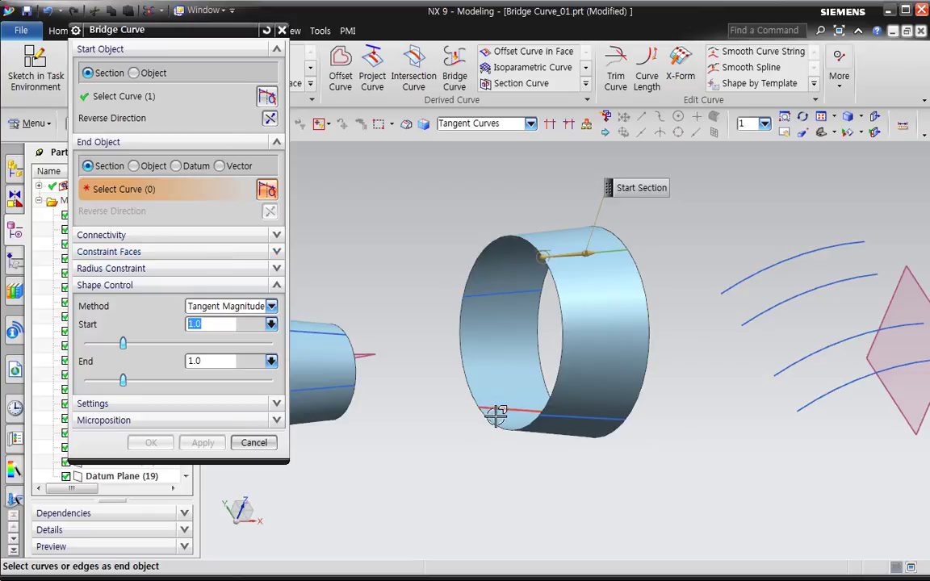
click(464, 378)
middle_drag(469, 374, 510, 312)
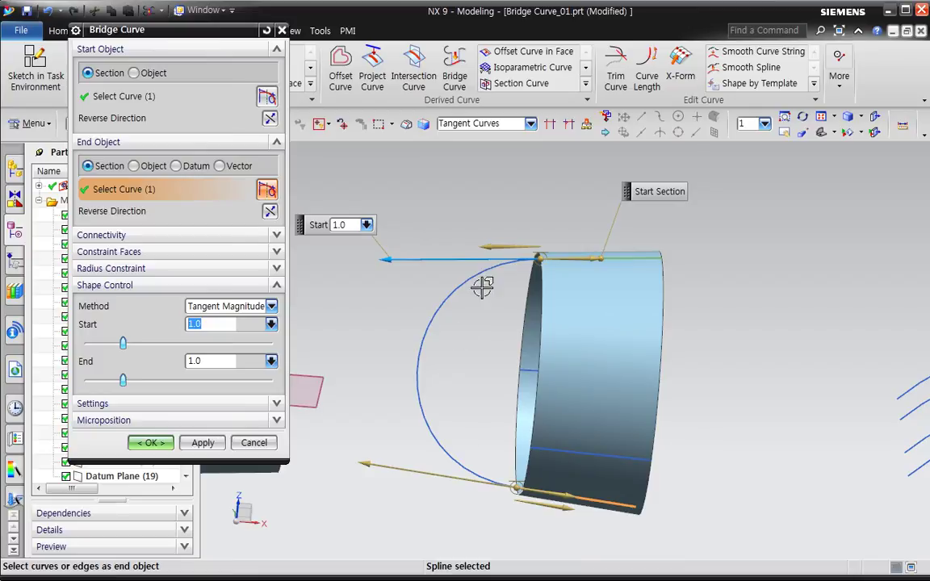
Step: Try the Conic shape control with a Rho of 0.27 on this bridge curve, and cancel the command
click(230, 306)
click(197, 346)
scroll(346, 370, down, 4)
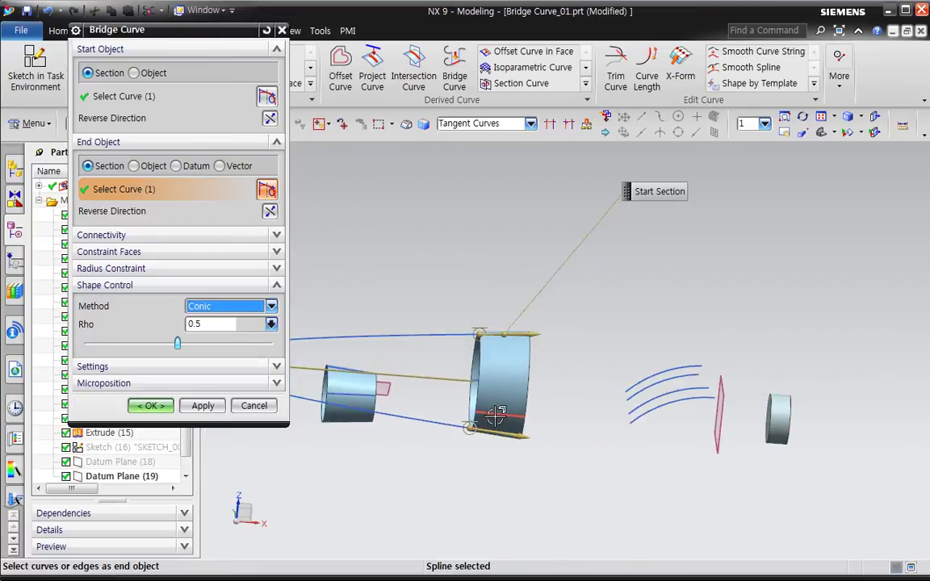
shift+middle_drag(445, 427, 609, 412)
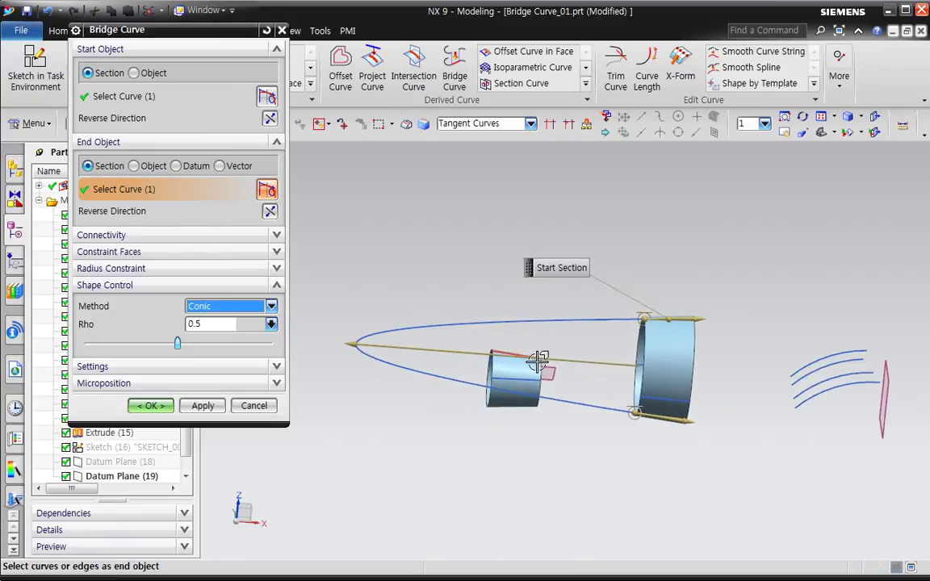
drag(366, 355, 498, 347)
mouse_move(498, 347)
middle_down()
mouse_move(617, 394)
mouse_move(644, 418)
mouse_move(583, 397)
mouse_move(484, 337)
middle_up()
scroll(487, 340, up, 2)
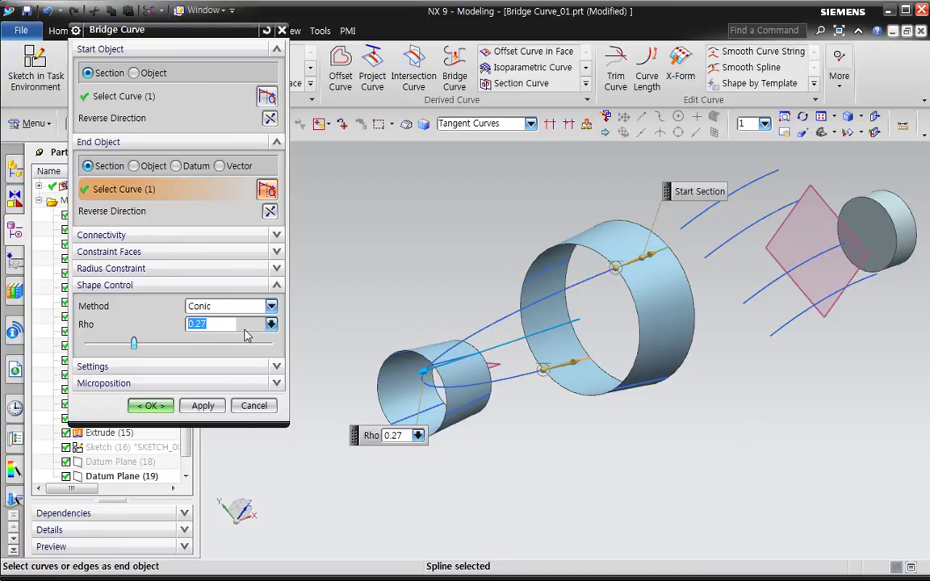
click(271, 306)
click(251, 406)
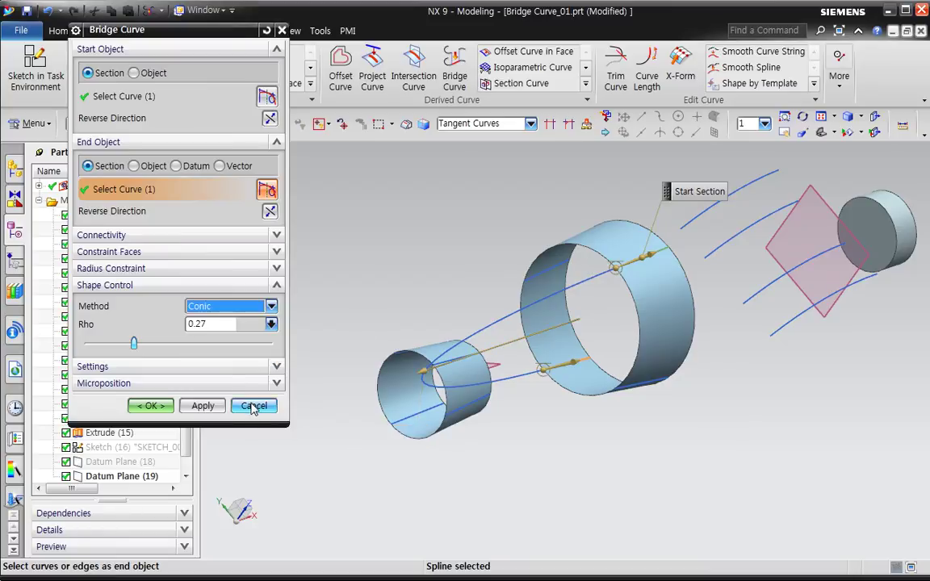
click(253, 406)
Step: Show the datum coordinate system and open a new sketch on its XZ plane
middle_drag(394, 399, 614, 423)
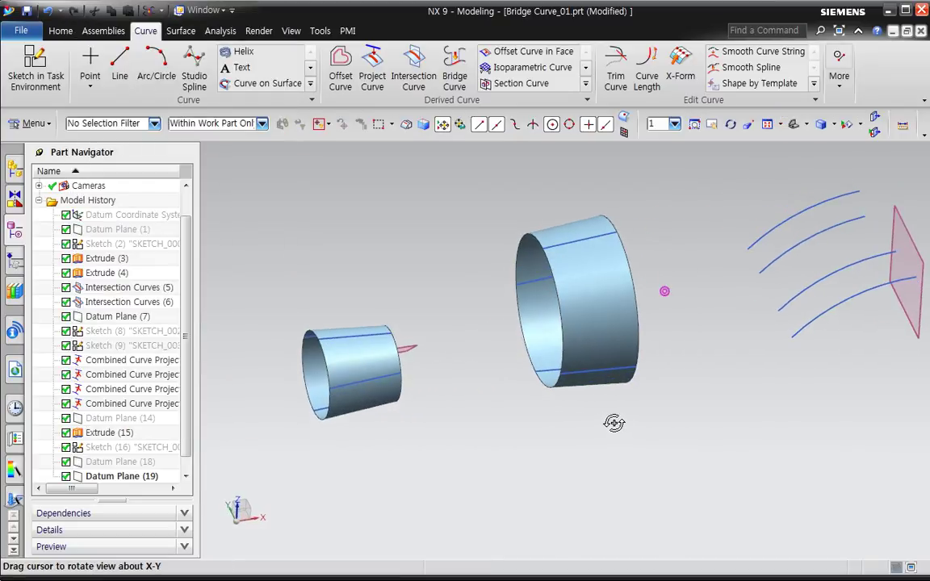
right_click(154, 214)
click(202, 227)
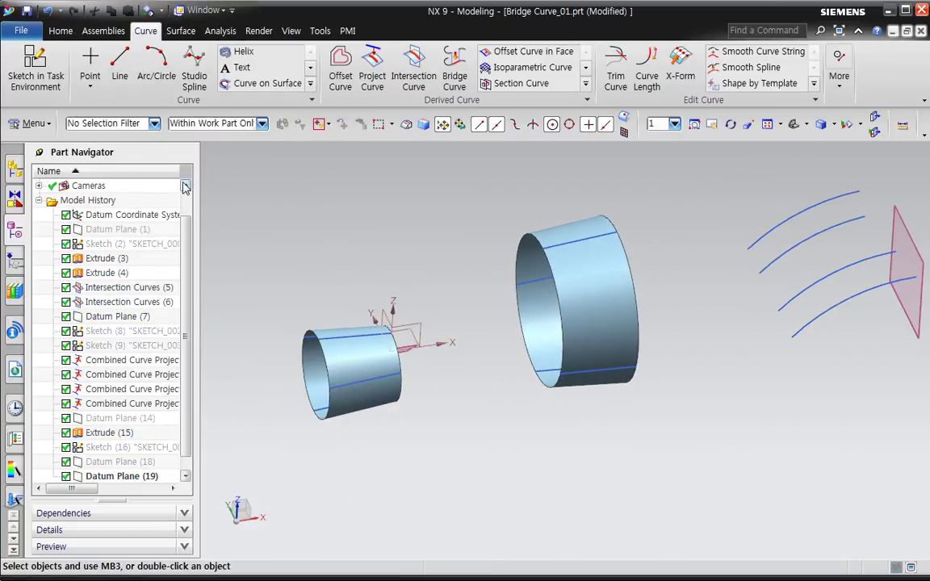
click(35, 68)
click(435, 327)
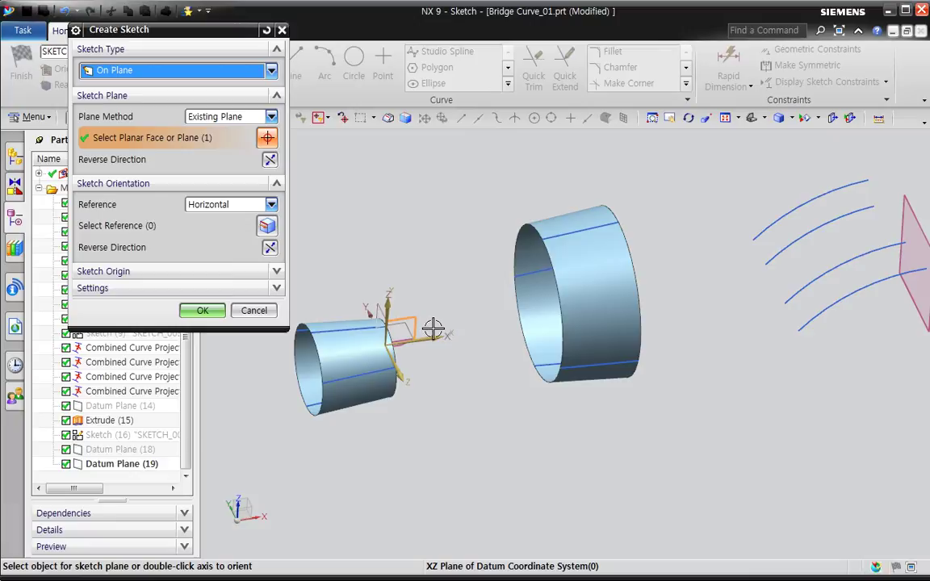
click(202, 310)
Step: Sketch a five-point S-shaped studio spline about 93 wide above the gap between the cones, and finish the sketch
click(443, 51)
scroll(656, 300, up, 2)
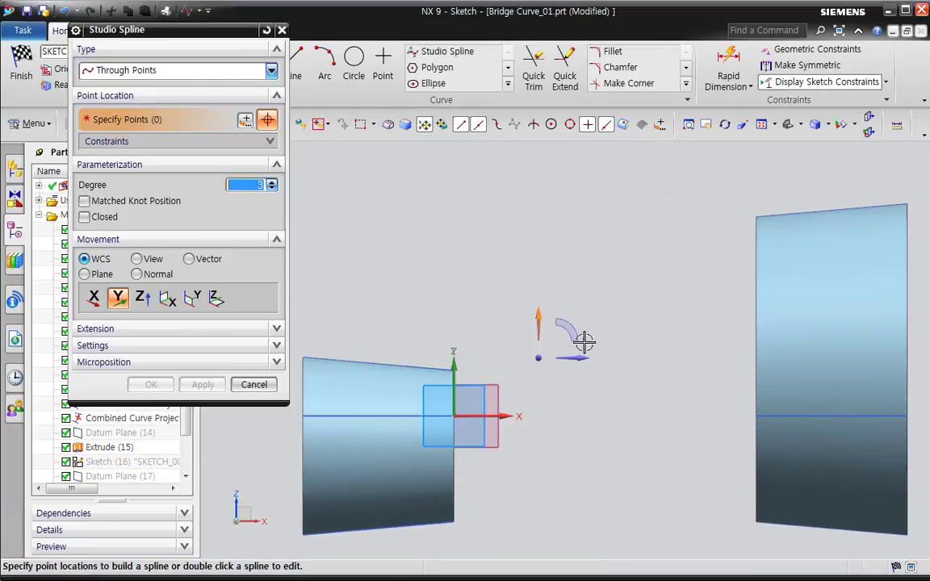
click(438, 335)
click(492, 333)
click(565, 289)
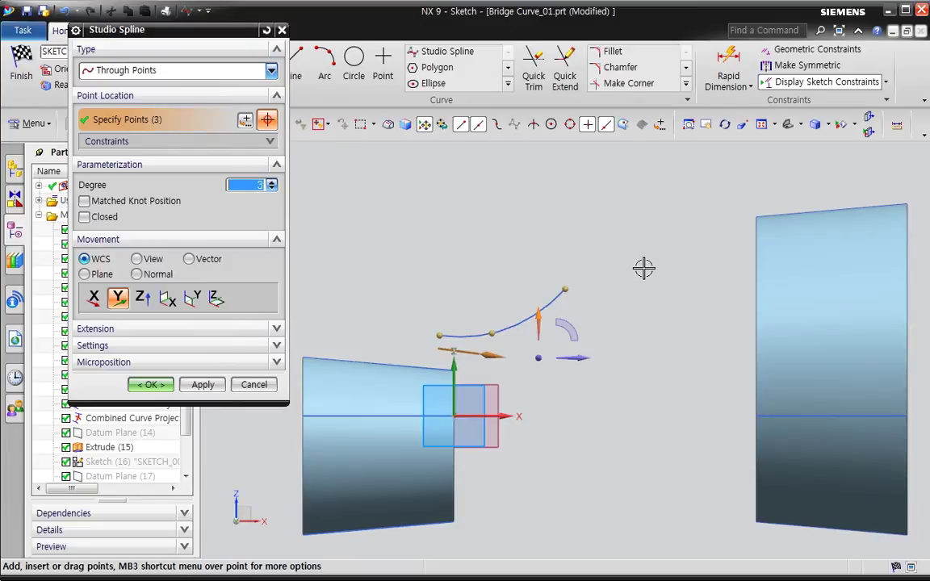
click(648, 222)
click(719, 211)
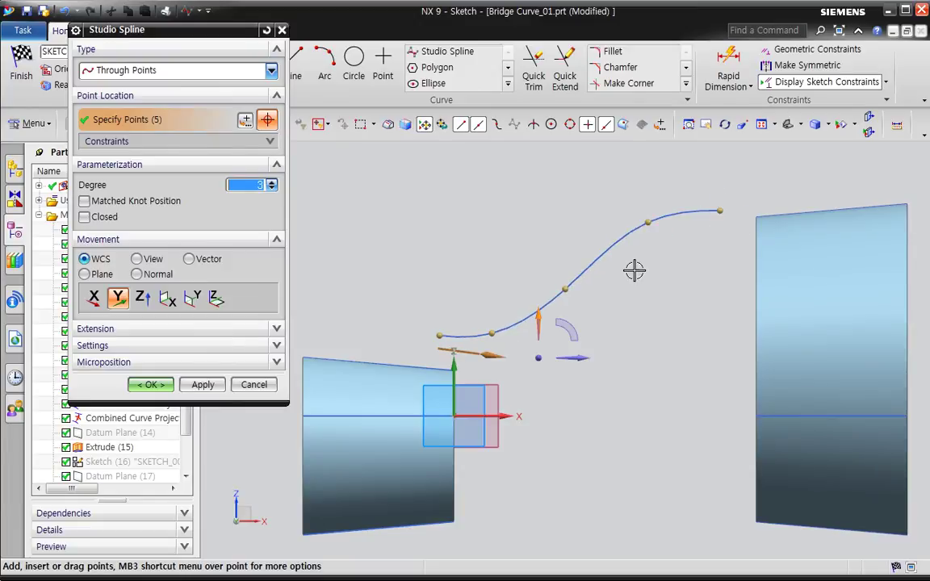
click(153, 385)
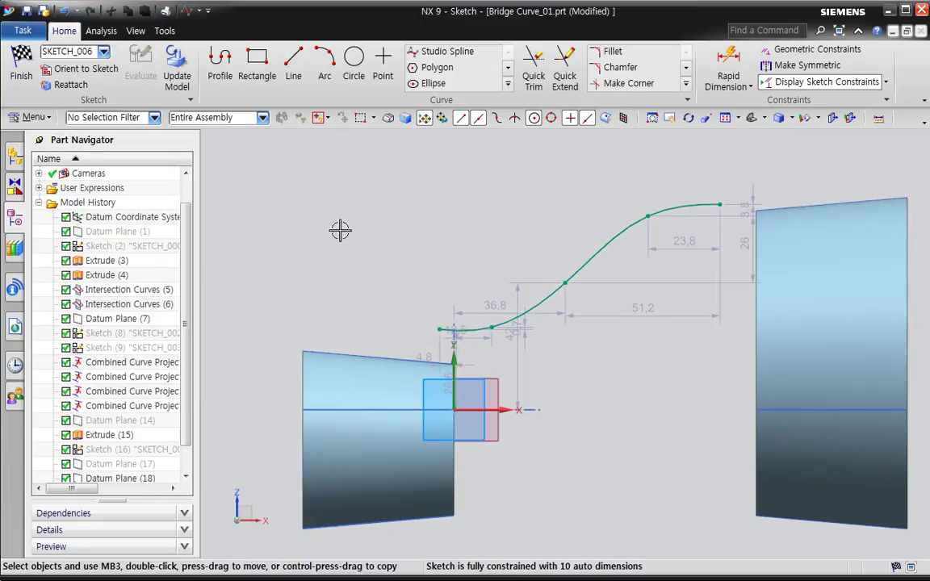
click(21, 64)
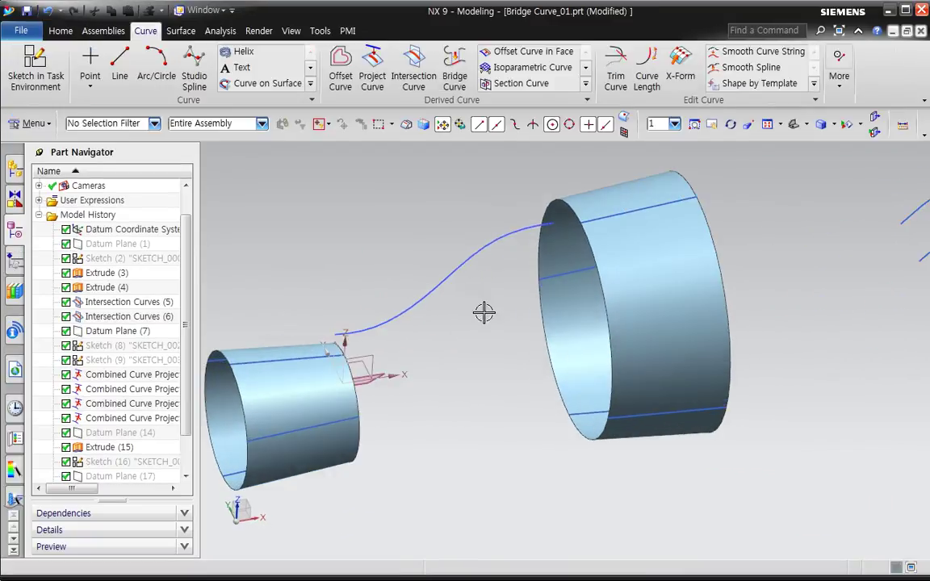
Step: Start a bridge curve from the small cone's upper line to the large cone's upper line
click(455, 74)
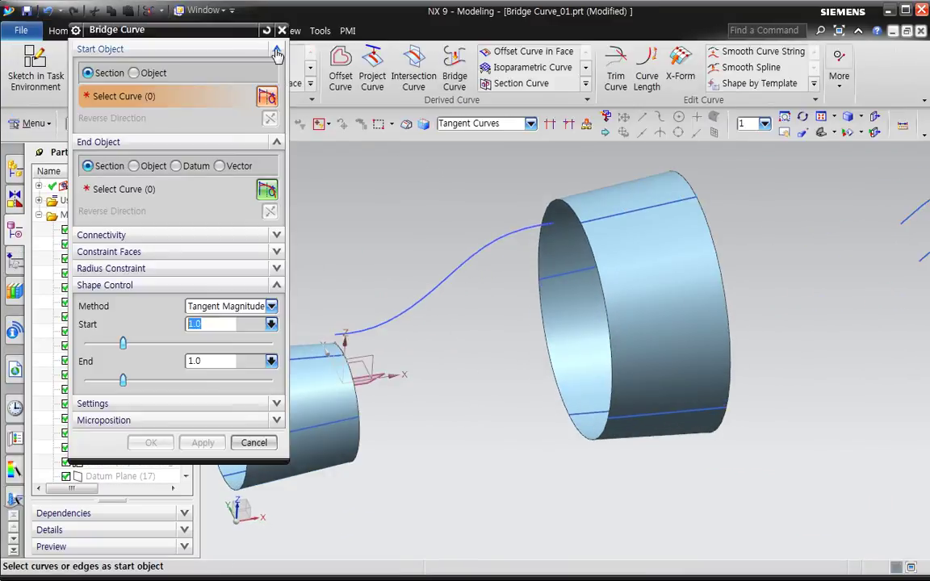
click(332, 355)
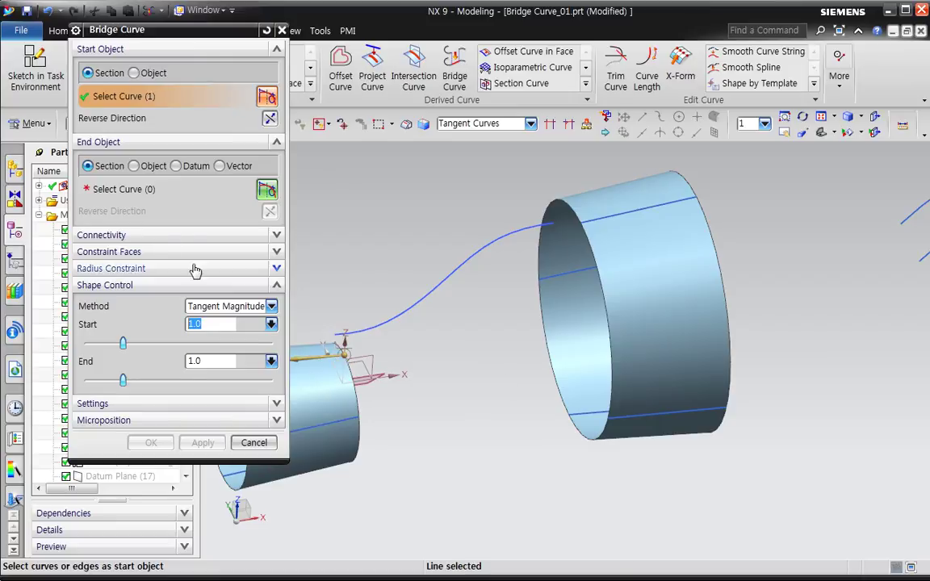
click(605, 223)
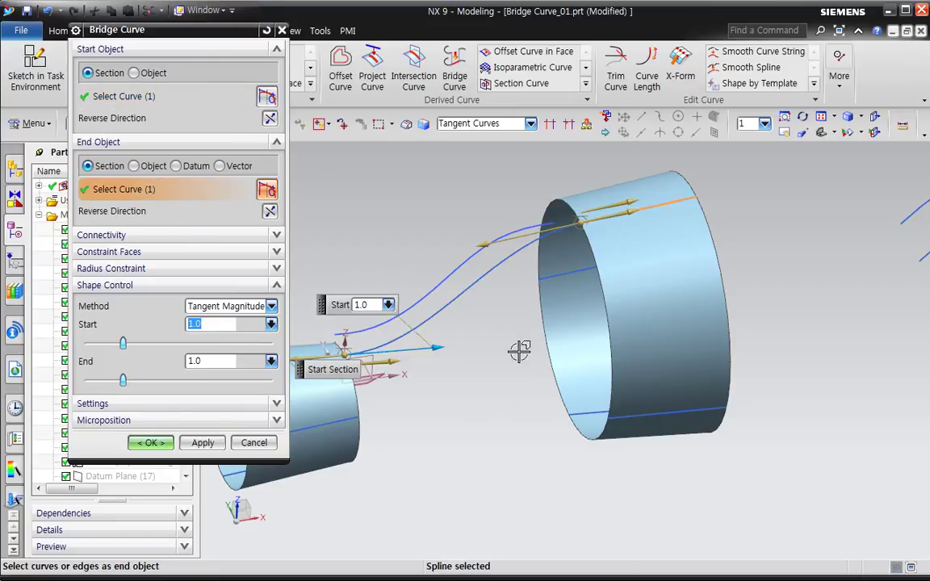
key(F8)
shift+middle_drag(499, 306, 611, 441)
scroll(543, 412, up, 1)
Step: Shape the bridge curve by the Template Curve method with the sketched S-shaped spline as template, and create it
click(226, 306)
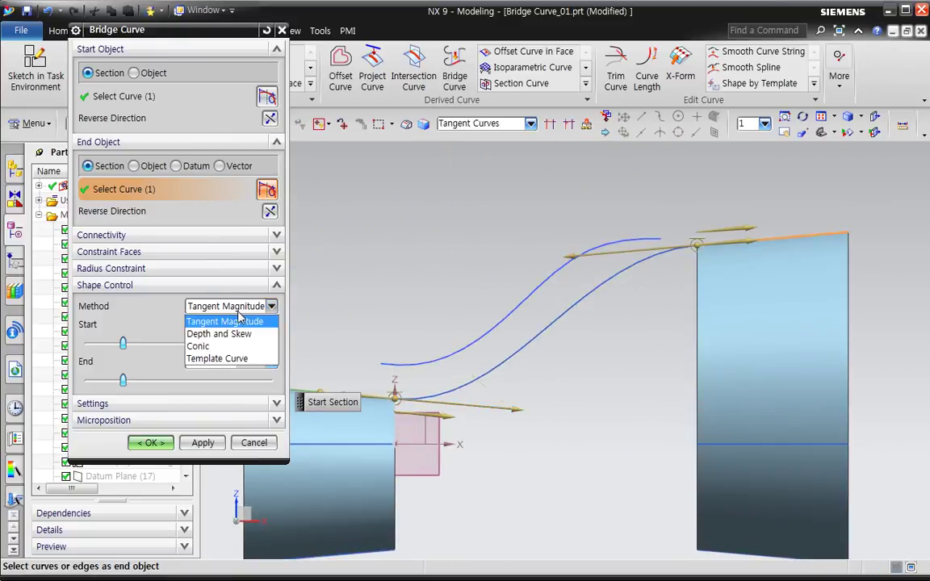
click(228, 360)
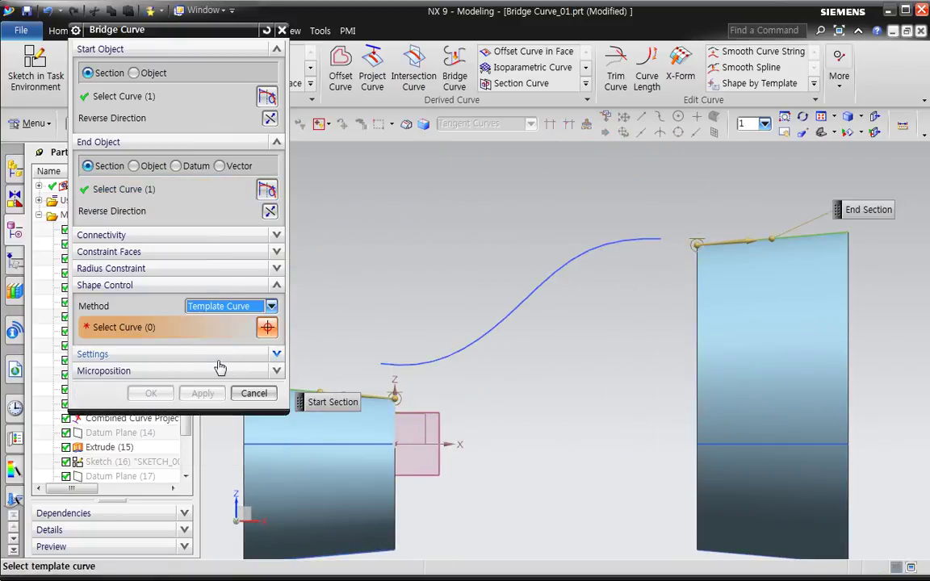
click(406, 367)
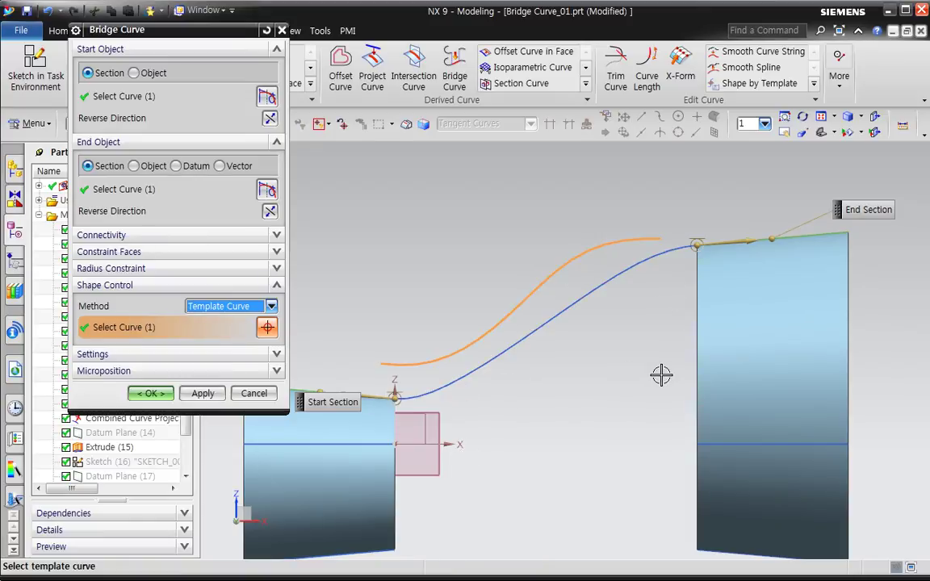
click(150, 394)
Step: Edit the sketched spline, moving its upper end point to about 78.9 across and 32.5 above its middle point, and finish the sketch
double_click(494, 342)
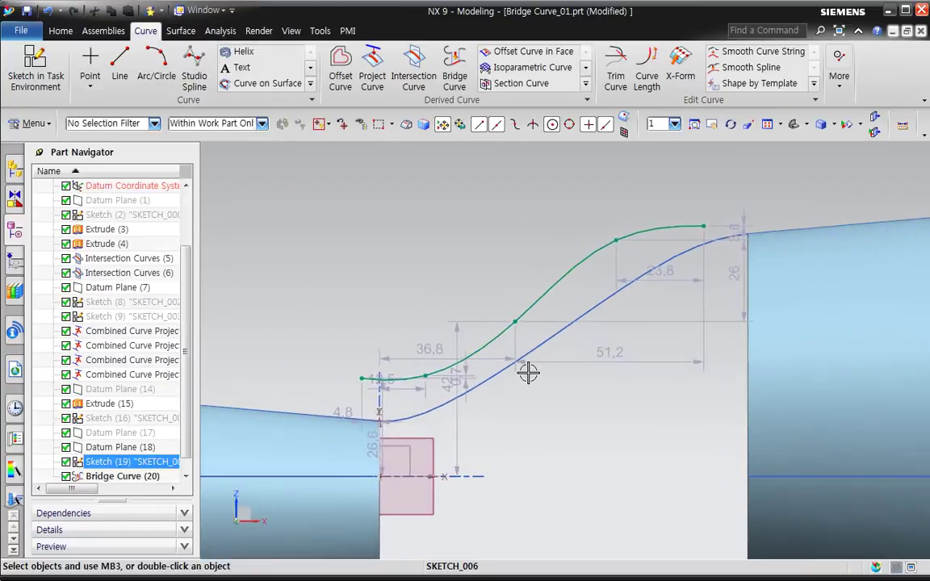
scroll(525, 369, down, 2)
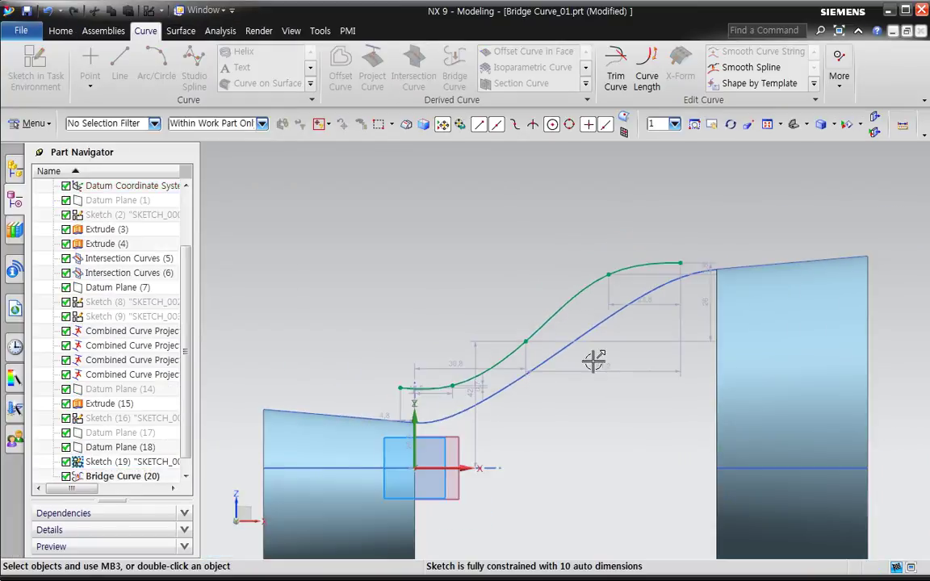
double_click(665, 273)
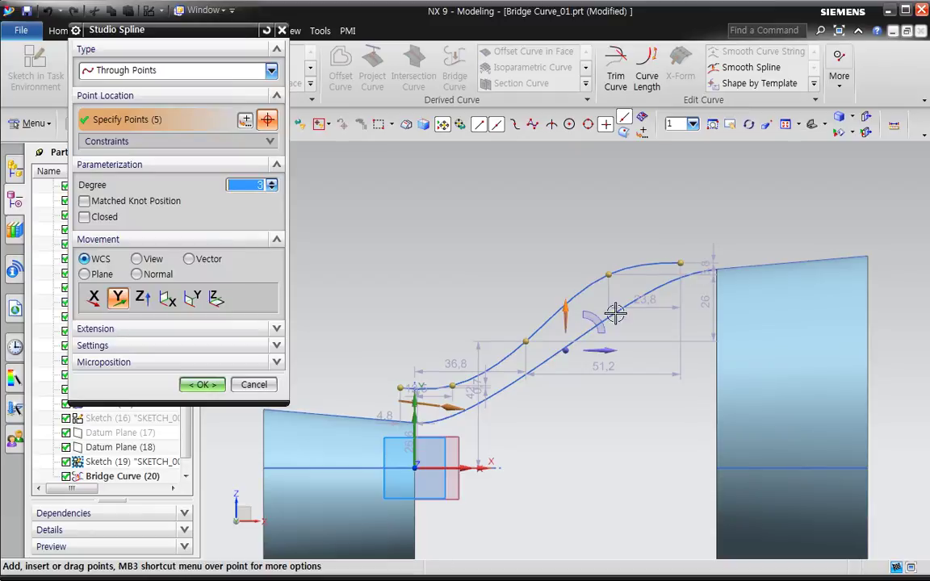
click(575, 329)
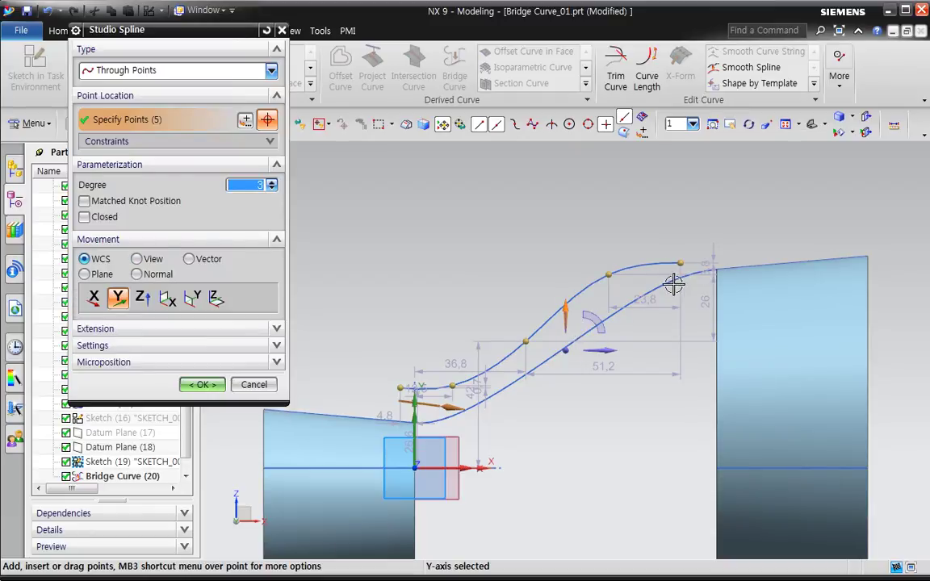
click(609, 351)
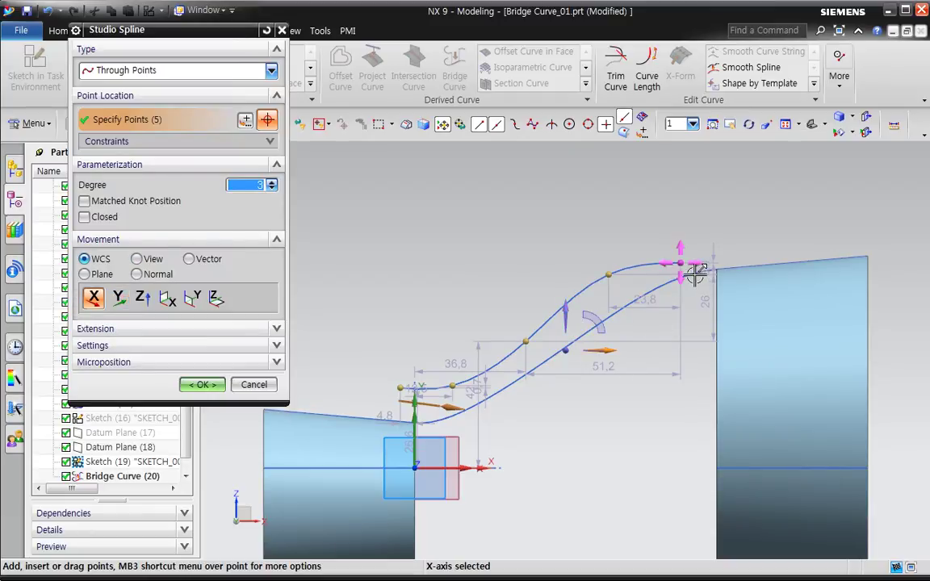
click(568, 318)
drag(713, 259, 729, 251)
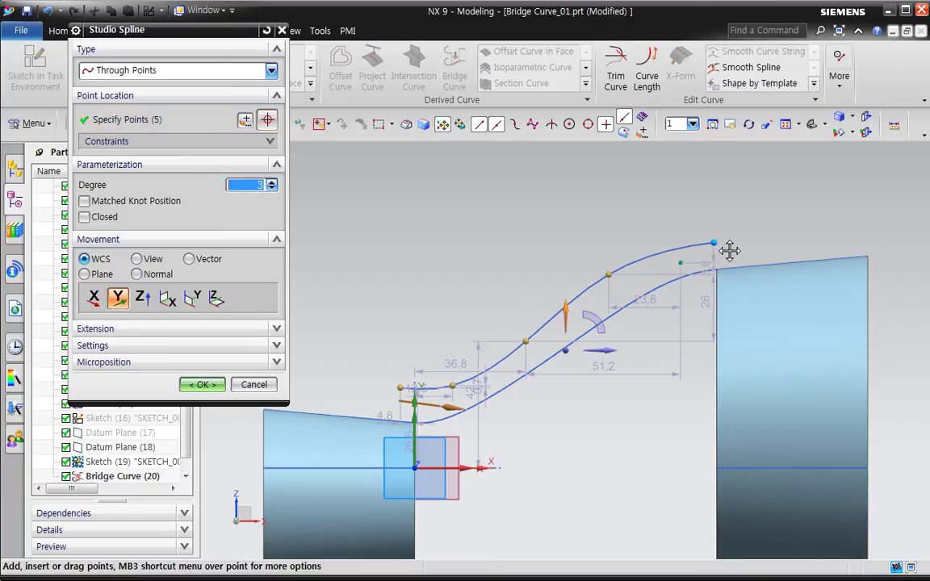
drag(733, 236, 780, 249)
click(618, 358)
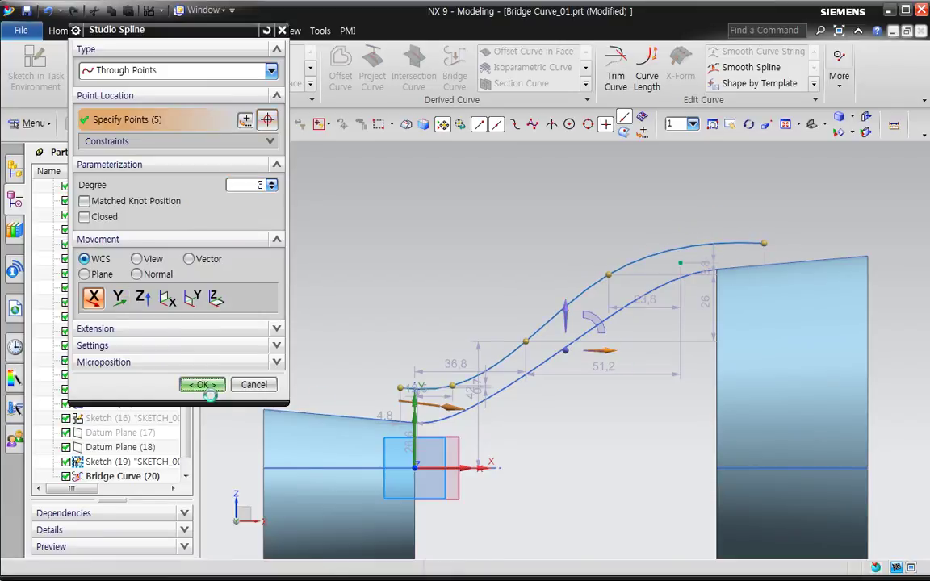
click(201, 384)
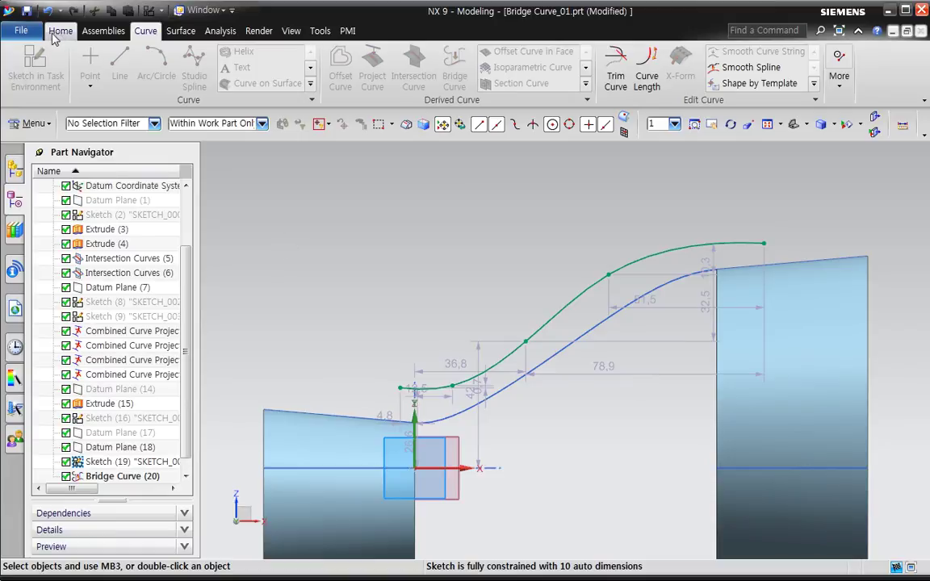
click(50, 60)
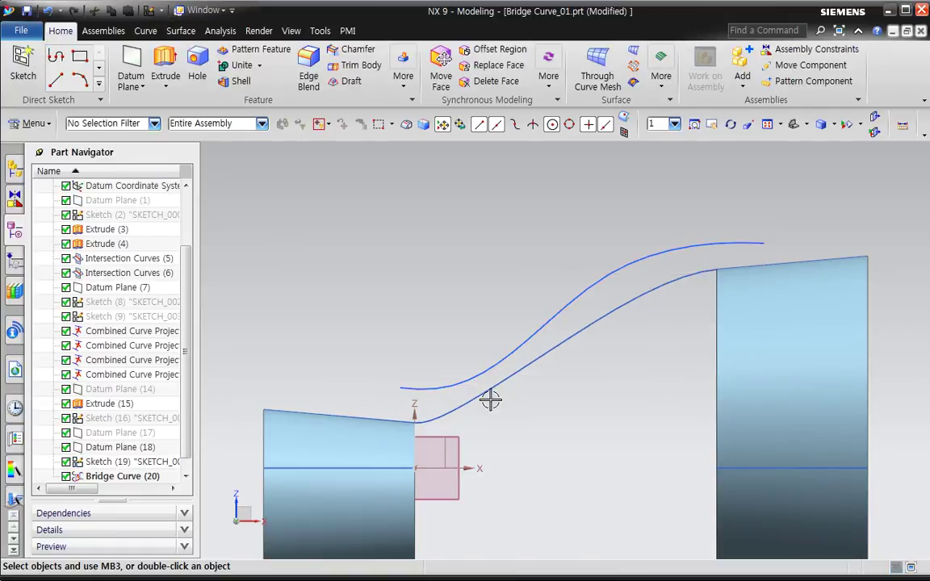
Step: Delete the template-shaped bridge curve and the S-shaped spline sketch from the model history
middle_drag(567, 415, 676, 434)
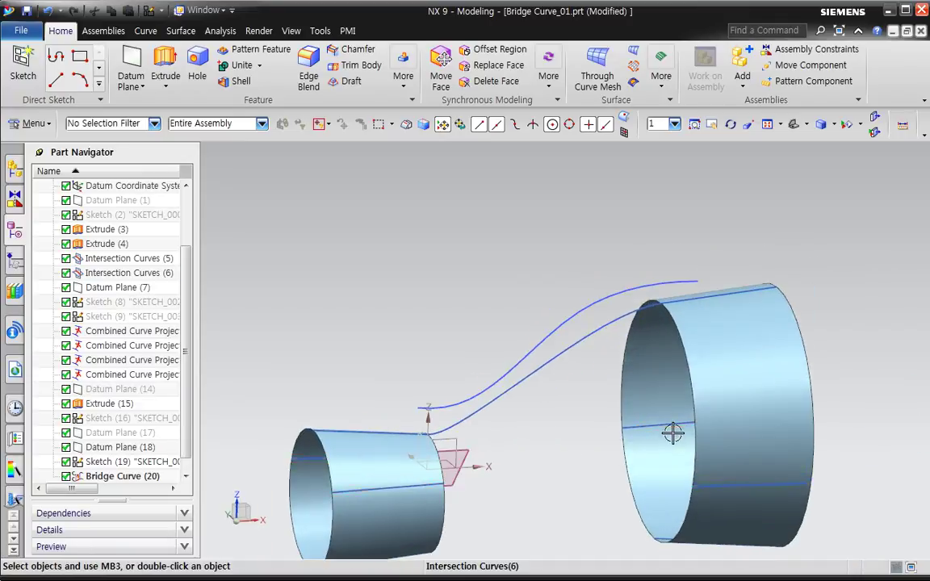
scroll(583, 406, down, 2)
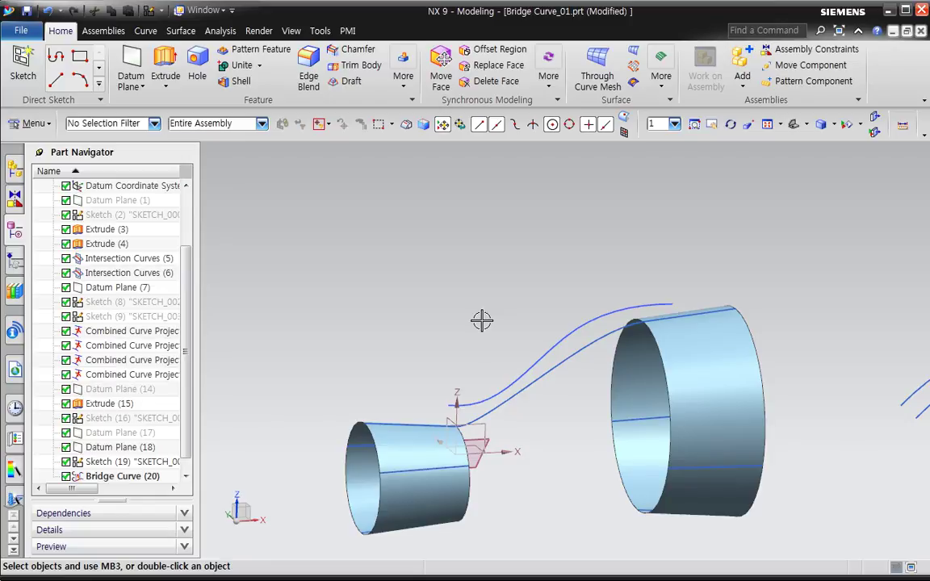
shift+middle_drag(545, 383, 400, 341)
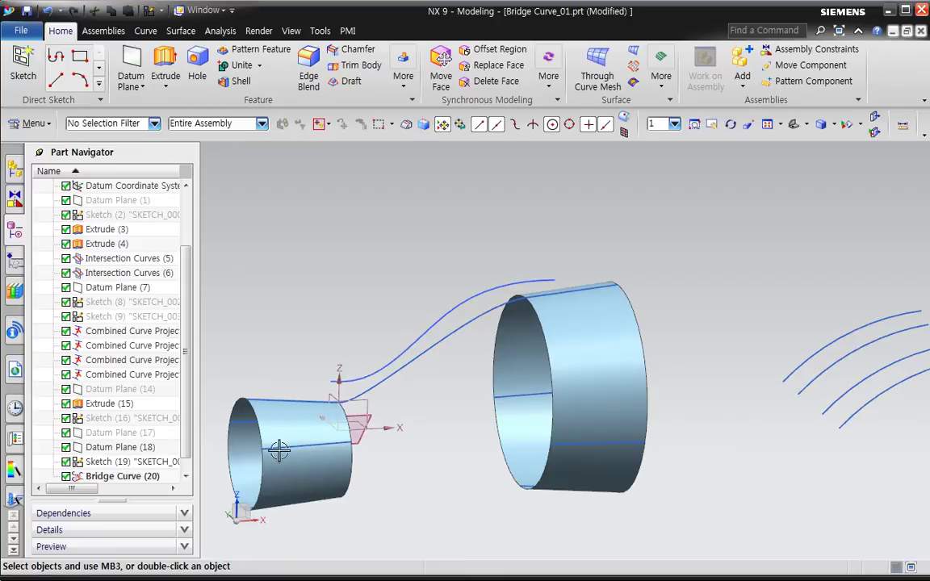
click(148, 476)
key(Delete)
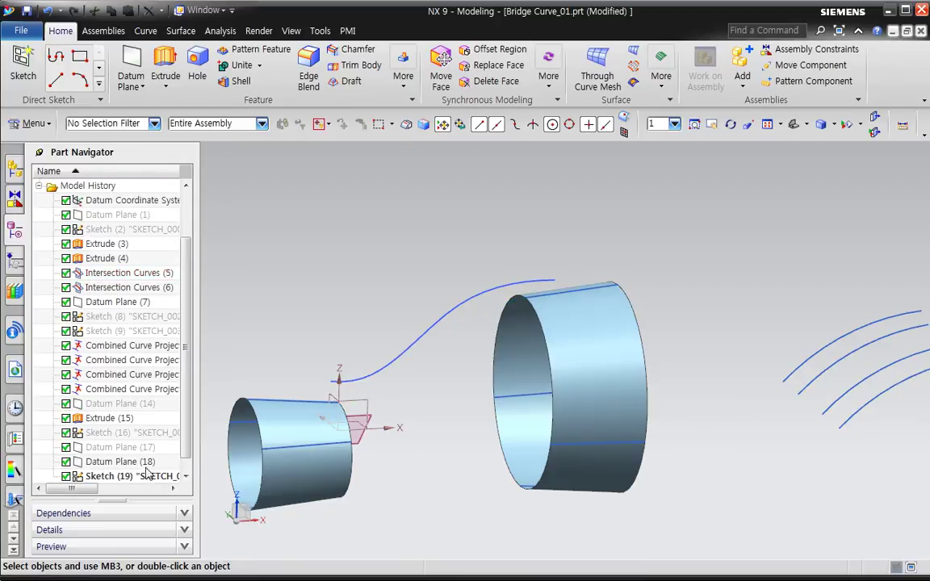
click(148, 476)
key(Delete)
Step: Start a new bridge curve with its start defined by an object instead of a section
mouse_move(495, 412)
middle_down()
mouse_move(484, 410)
mouse_move(488, 380)
middle_up()
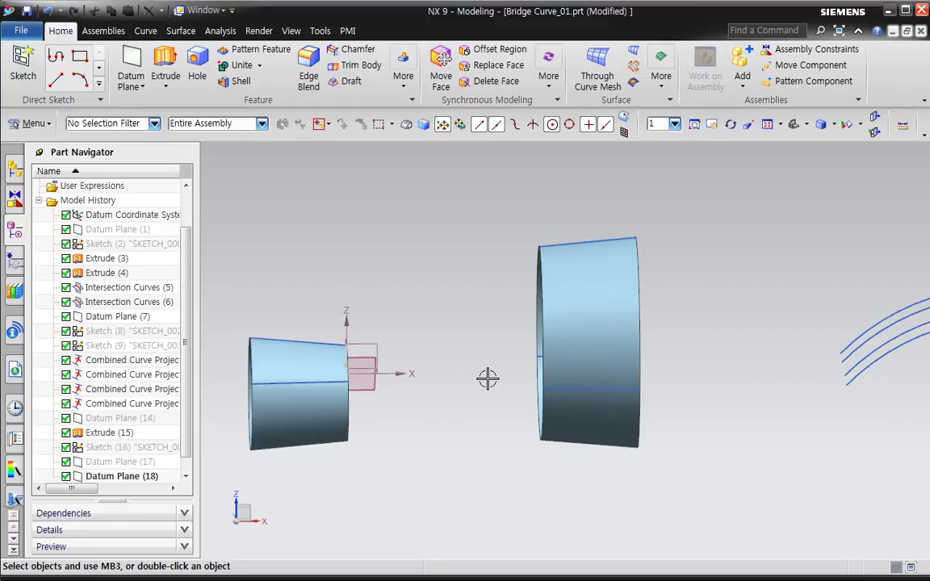
scroll(482, 384, down, 2)
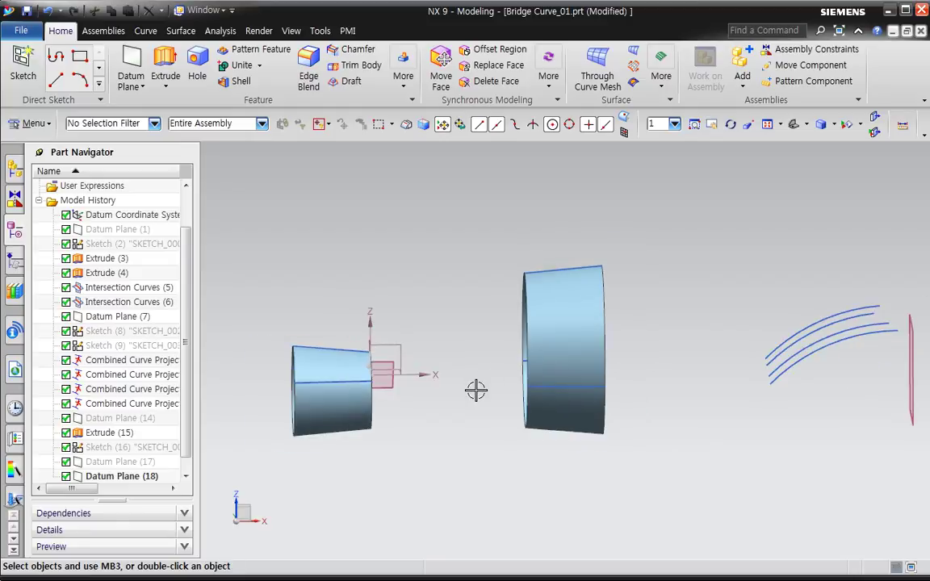
click(145, 30)
click(455, 77)
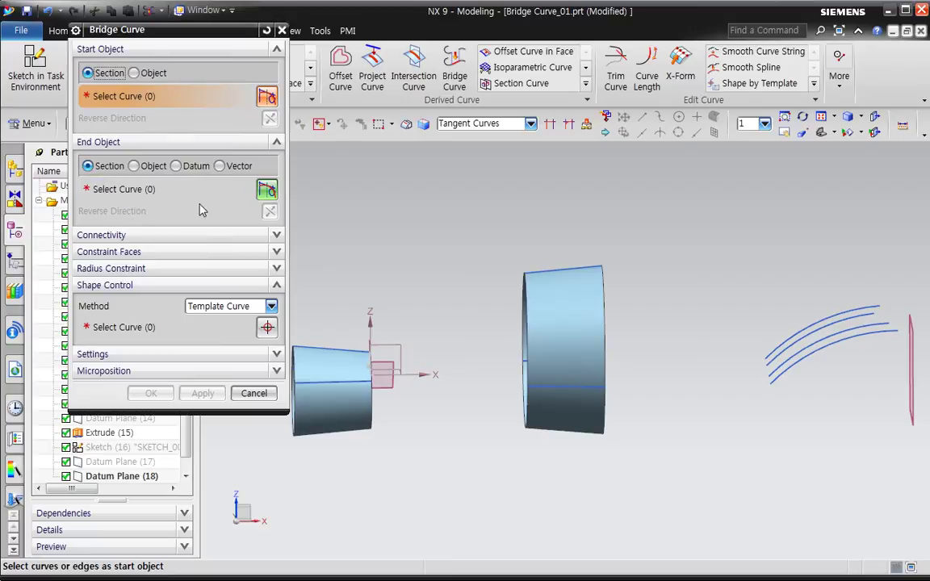
click(159, 73)
middle_drag(428, 274, 494, 400)
scroll(484, 404, down, 4)
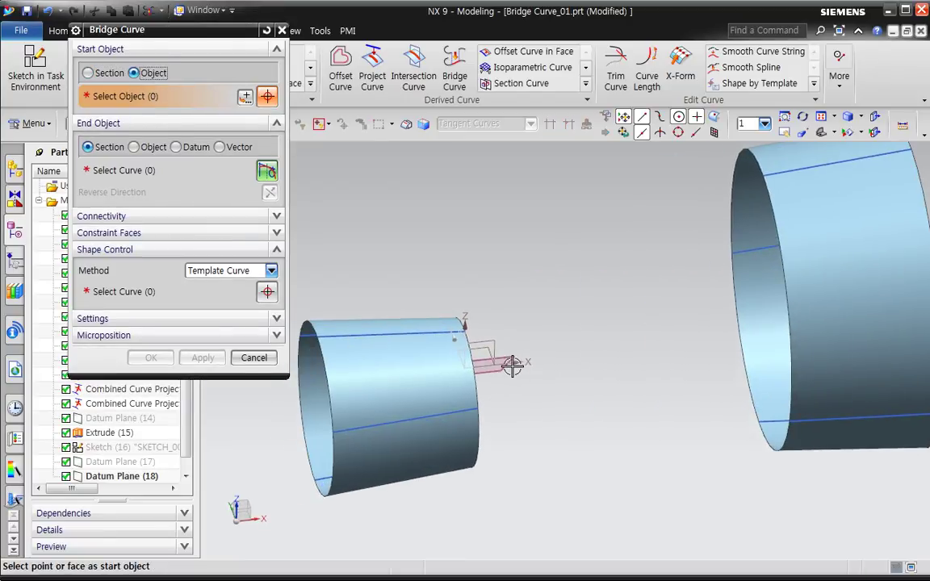
Step: Define the start as the Intersection Point of the angled datum plane and the small cone's edge facing the large cone
click(244, 97)
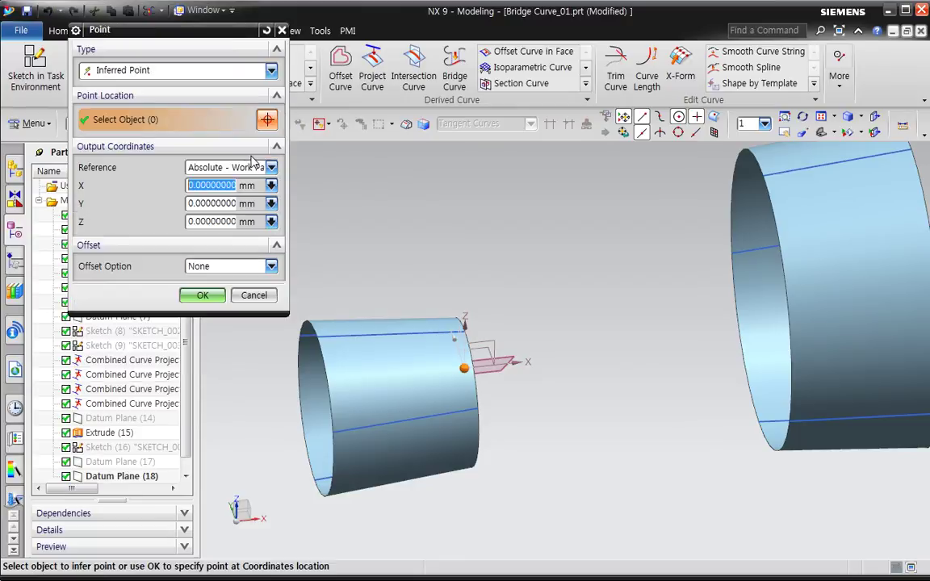
click(197, 72)
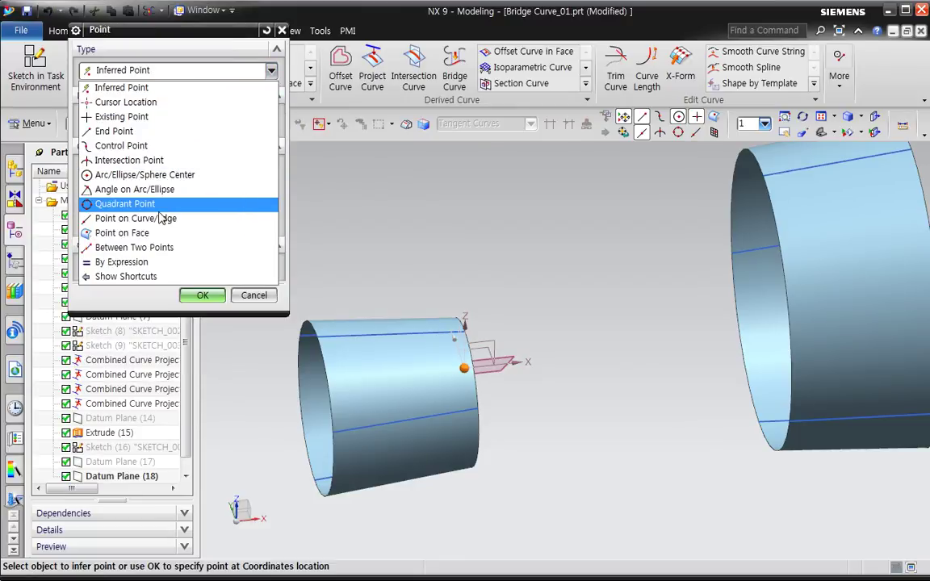
click(137, 159)
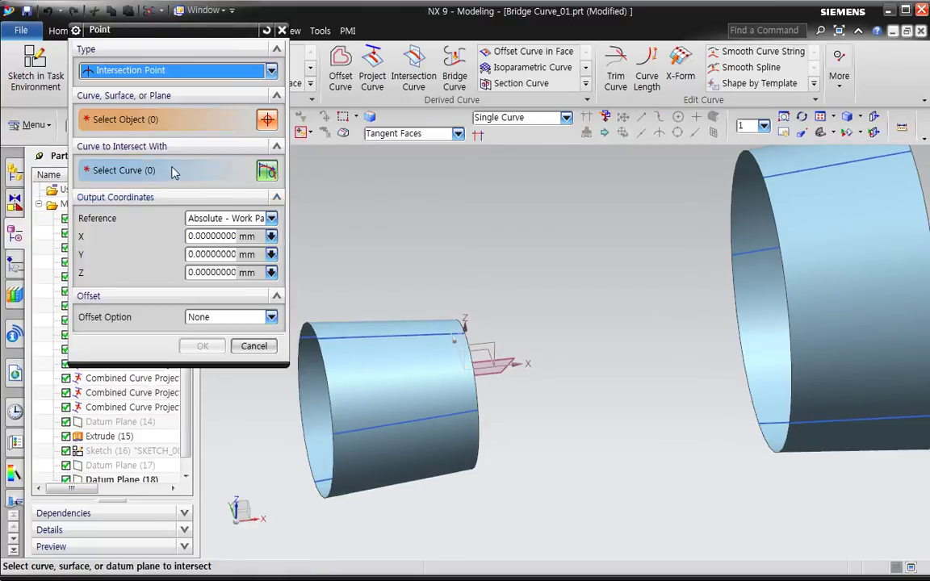
click(528, 361)
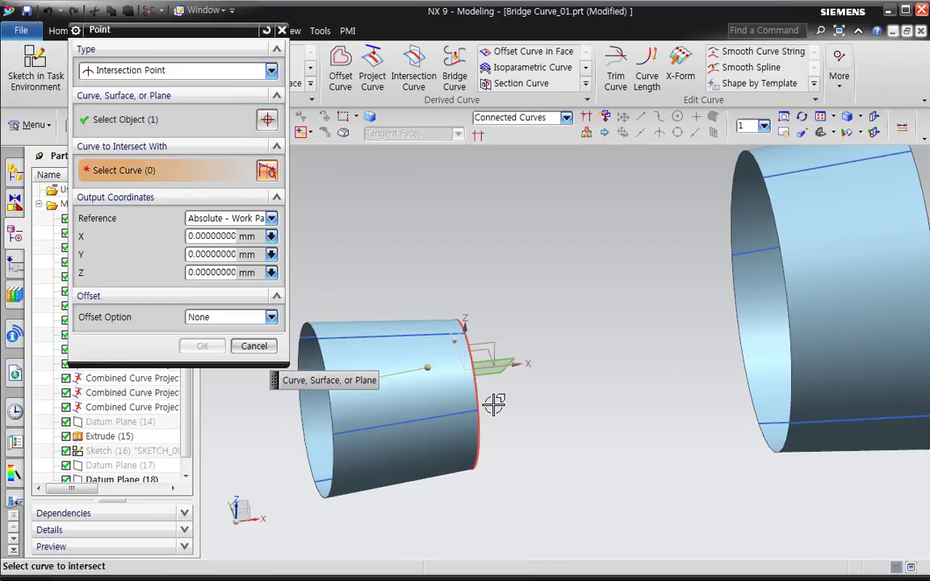
click(480, 377)
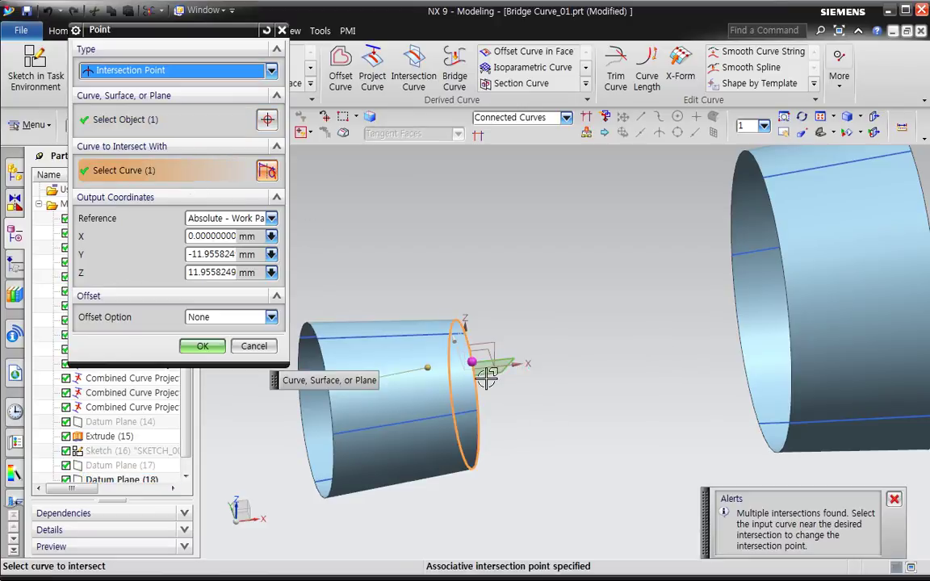
click(202, 347)
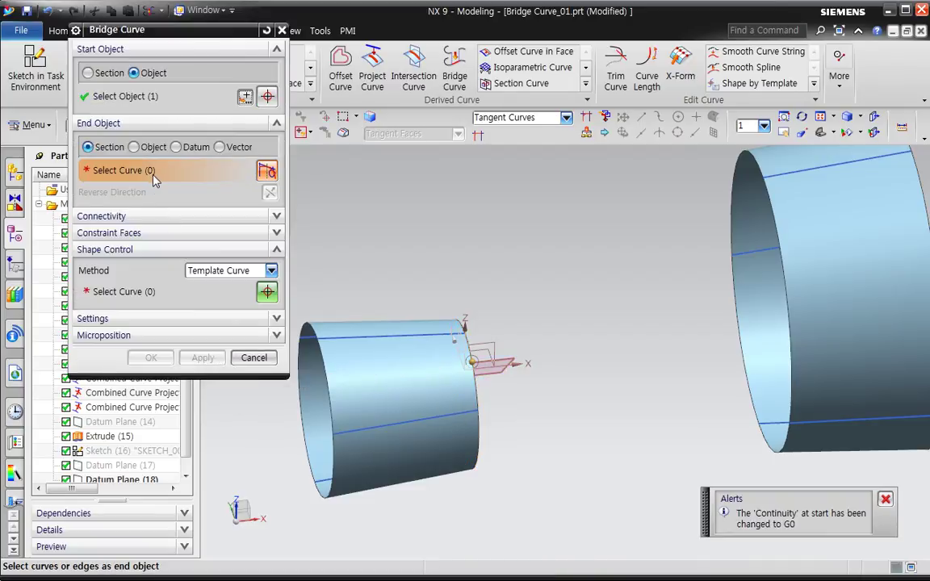
Step: Try the large cone's face as the bridge curve's end object
click(137, 147)
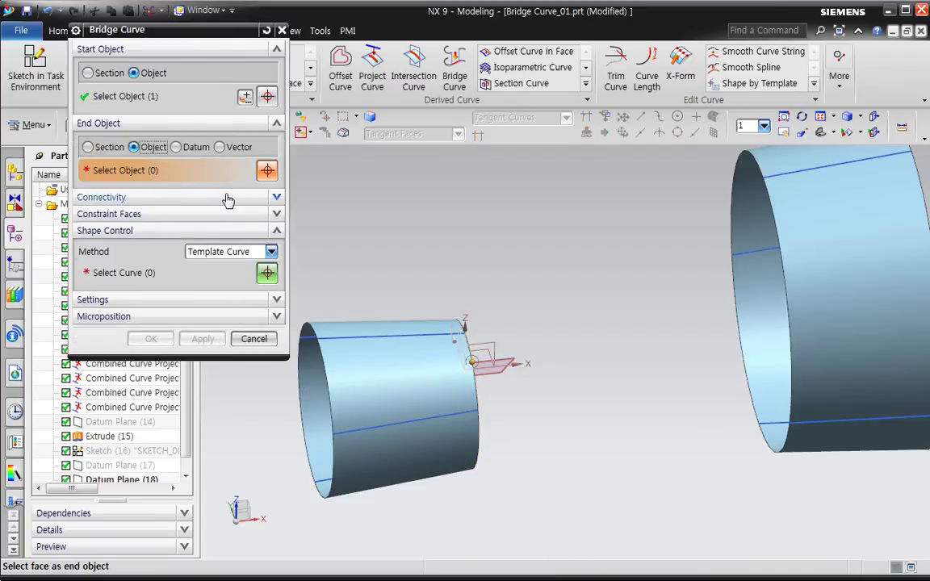
scroll(637, 291, down, 1)
scroll(637, 291, down, 1)
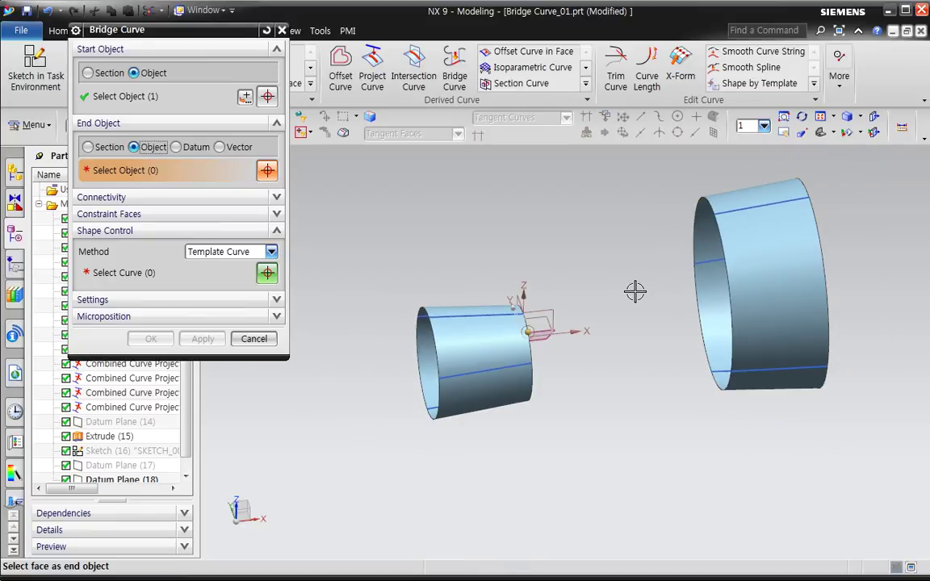
shift+middle_drag(645, 314, 580, 333)
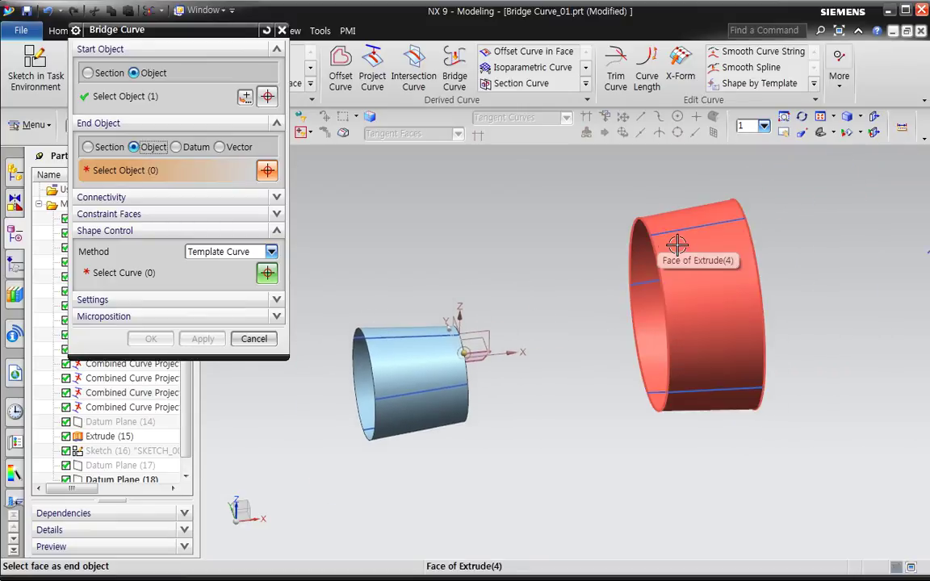
click(699, 279)
middle_drag(565, 355, 370, 284)
click(153, 171)
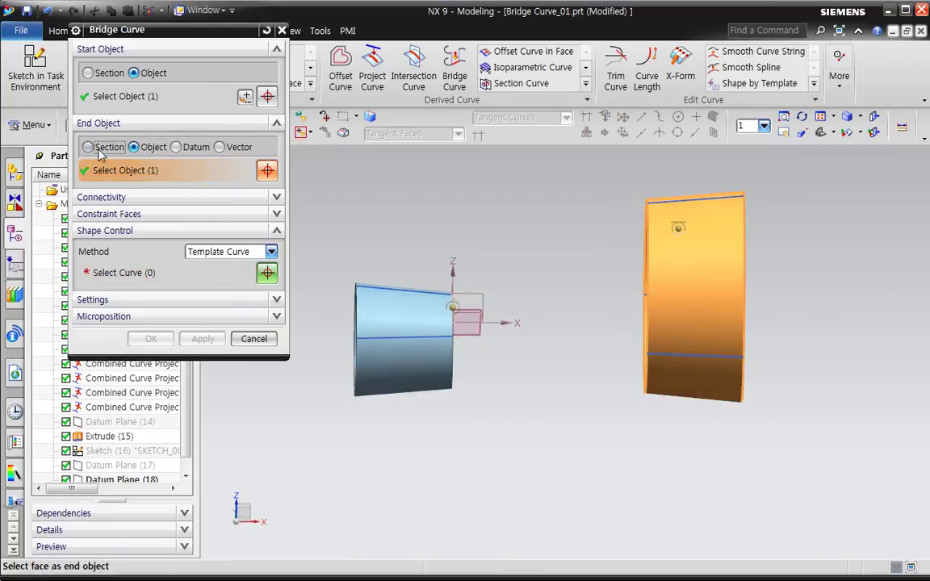
Step: Define the bridge curve's end as a section and select the large cone's upper line for it
click(99, 153)
click(668, 210)
middle_drag(594, 303, 595, 317)
click(161, 99)
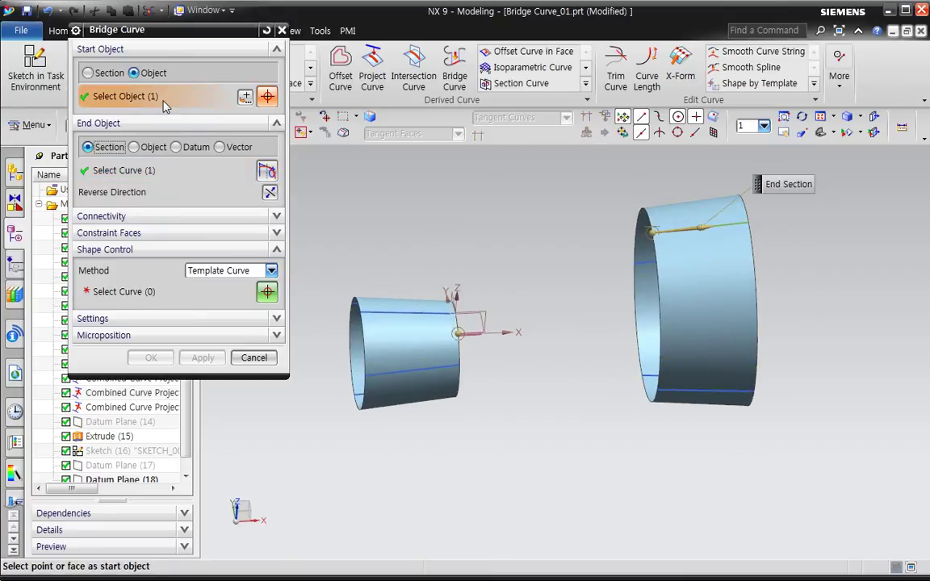
click(138, 165)
mouse_move(521, 309)
middle_down()
mouse_move(544, 346)
mouse_move(560, 324)
mouse_move(596, 334)
mouse_move(588, 339)
mouse_move(533, 305)
middle_up()
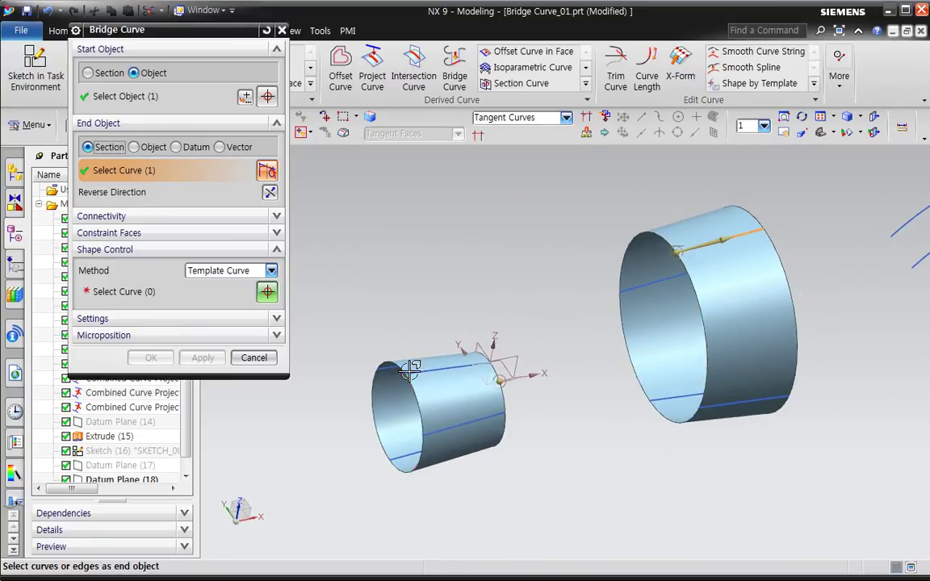
Step: Set the bridge curve's shape control method to Tangent Magnitude
click(230, 271)
click(225, 286)
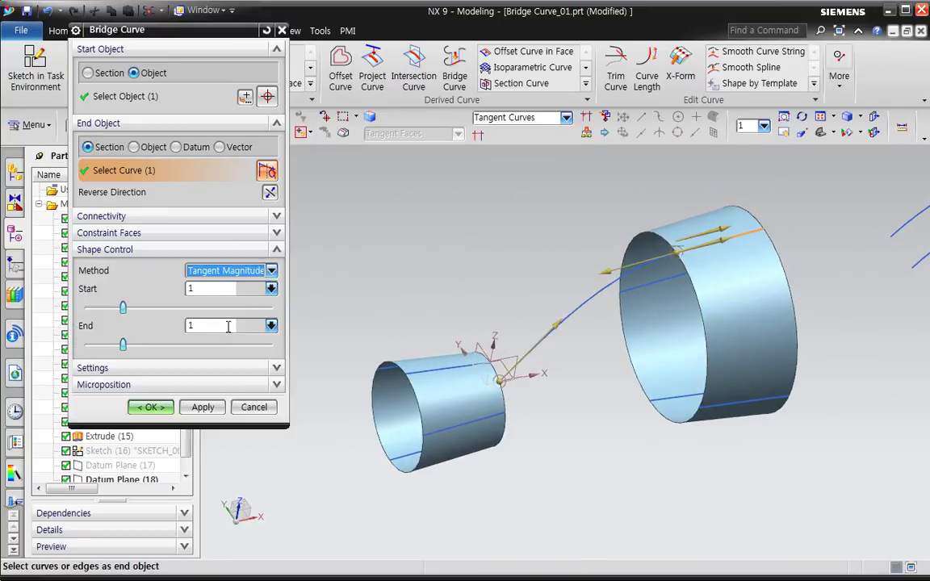
middle_drag(518, 365, 556, 373)
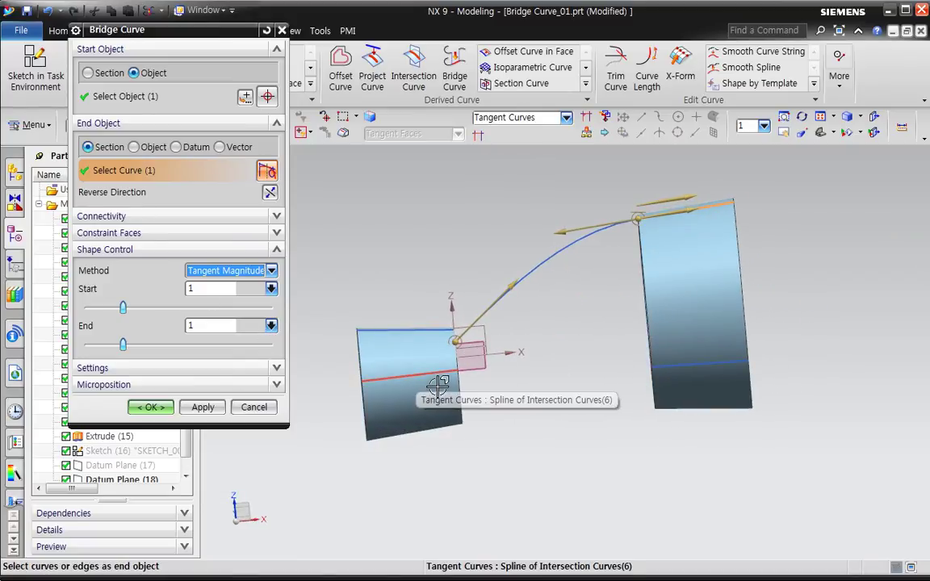
Step: Set the start continuity to G1 (Tangent) along the X-axis vector and create the bridge curve between the cones
click(149, 218)
click(98, 238)
click(218, 259)
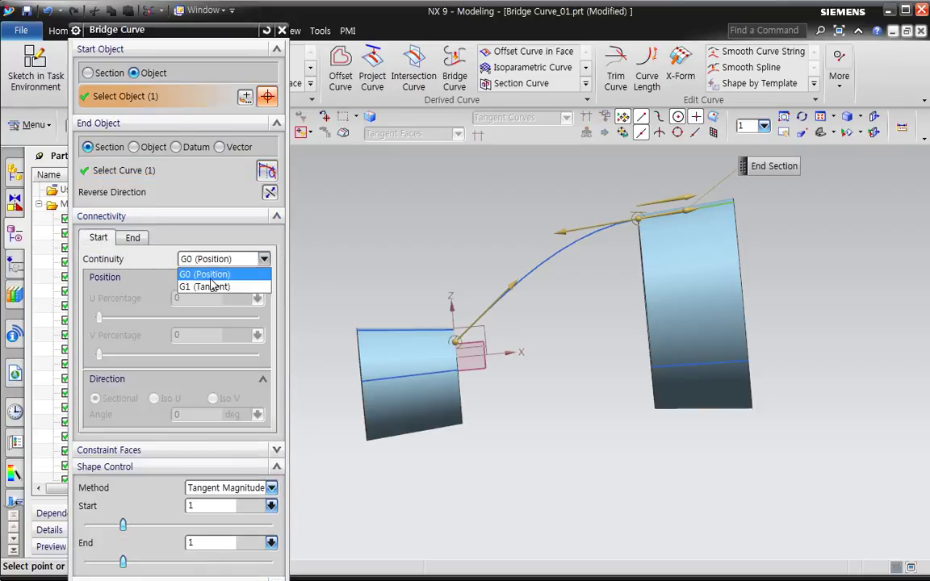
click(206, 285)
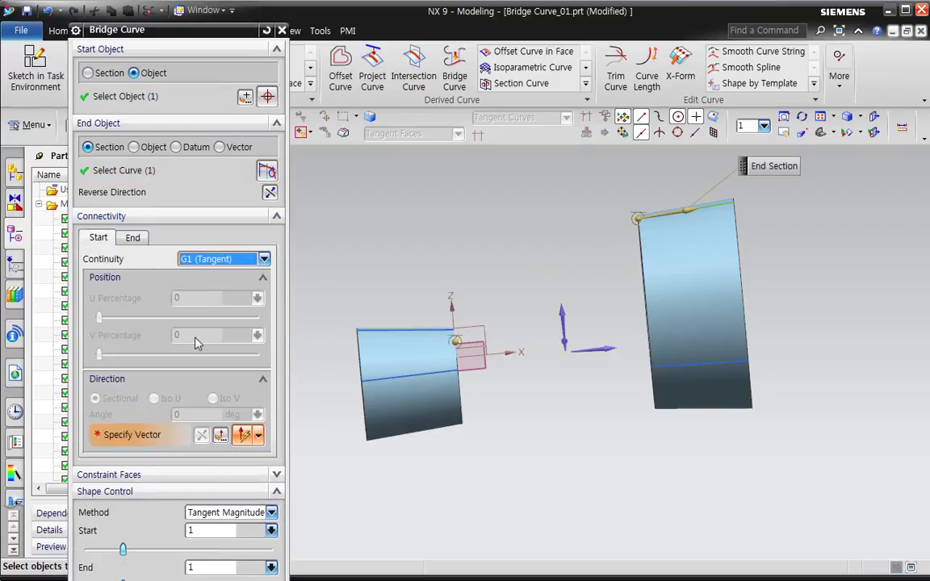
click(613, 365)
middle_drag(557, 401, 556, 386)
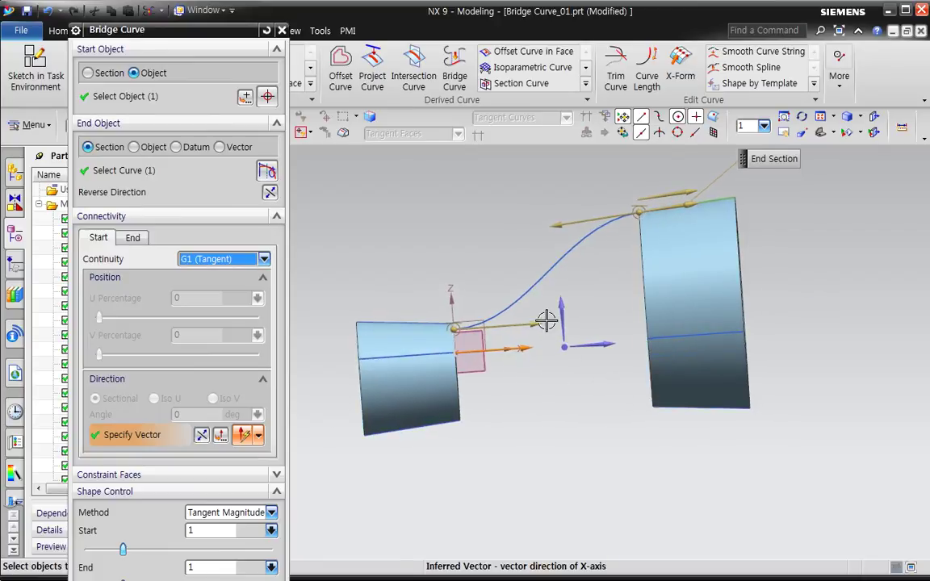
middle_drag(588, 303, 607, 309)
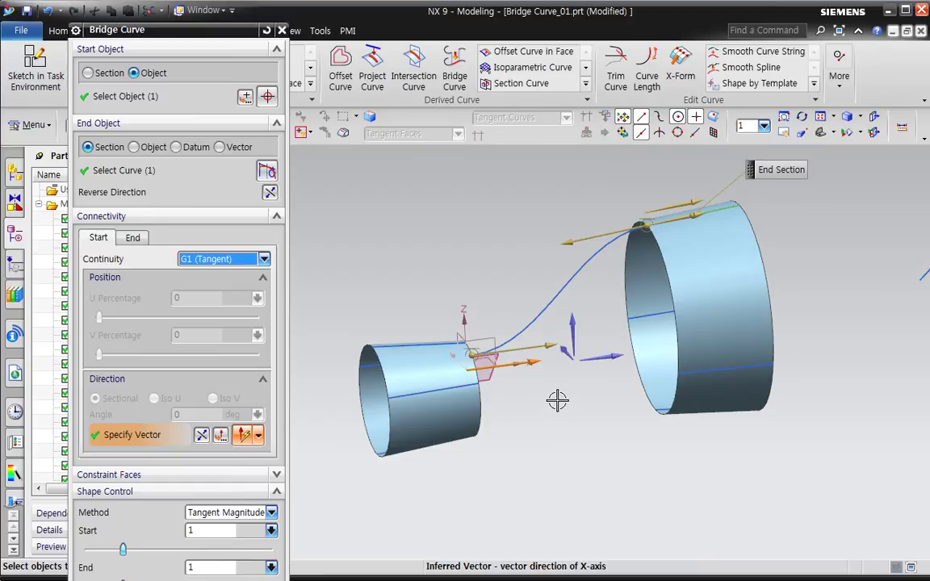
middle_click(540, 501)
Step: Begin a new bridge curve with the frontmost of the four arcs as its start section
scroll(541, 497, down, 2)
shift+middle_drag(643, 457, 255, 440)
scroll(512, 343, up, 3)
shift+middle_drag(594, 390, 550, 415)
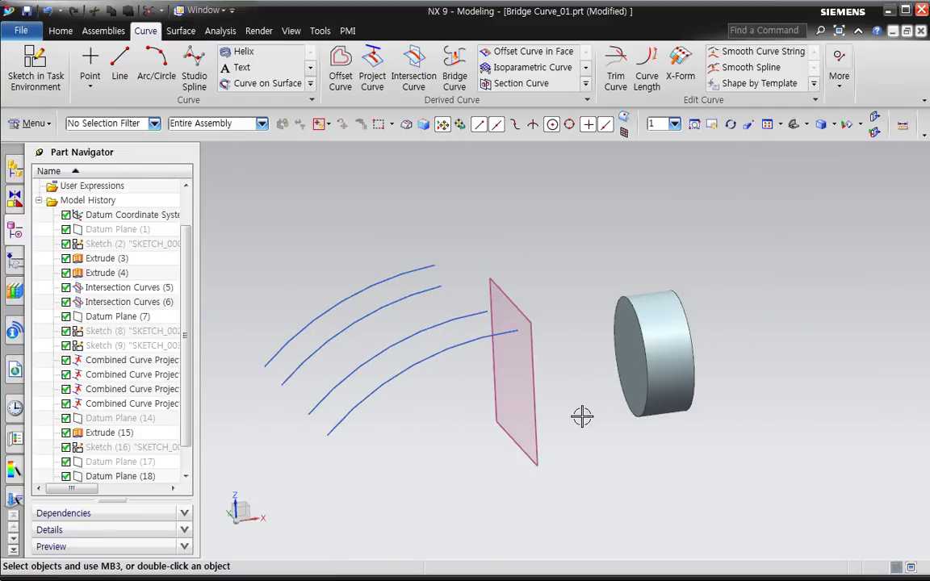
middle_drag(565, 352, 613, 370)
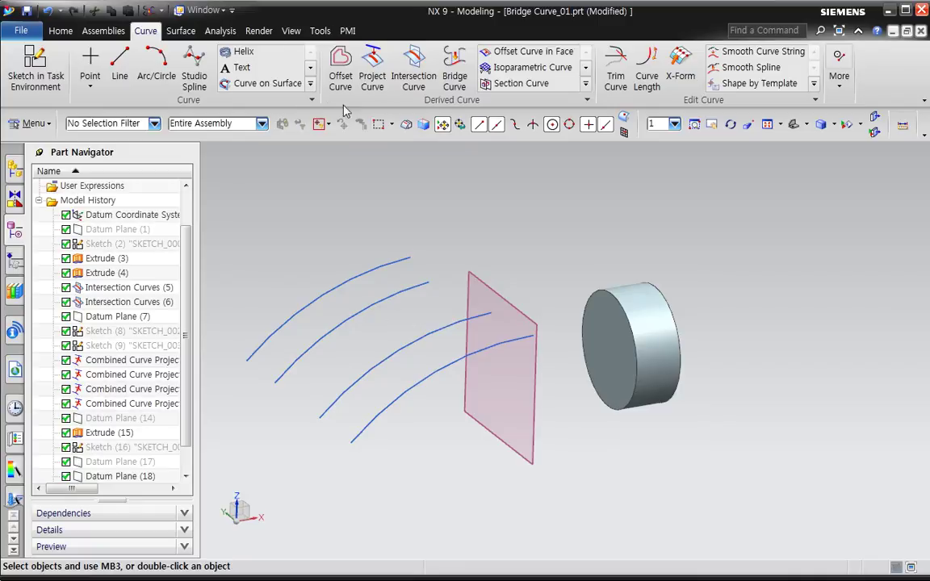
click(448, 84)
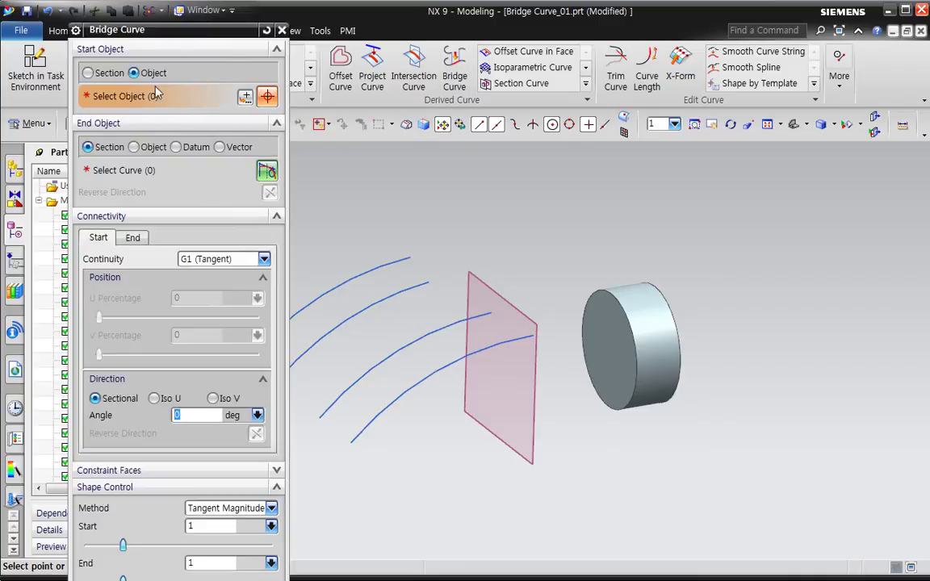
click(110, 74)
click(531, 346)
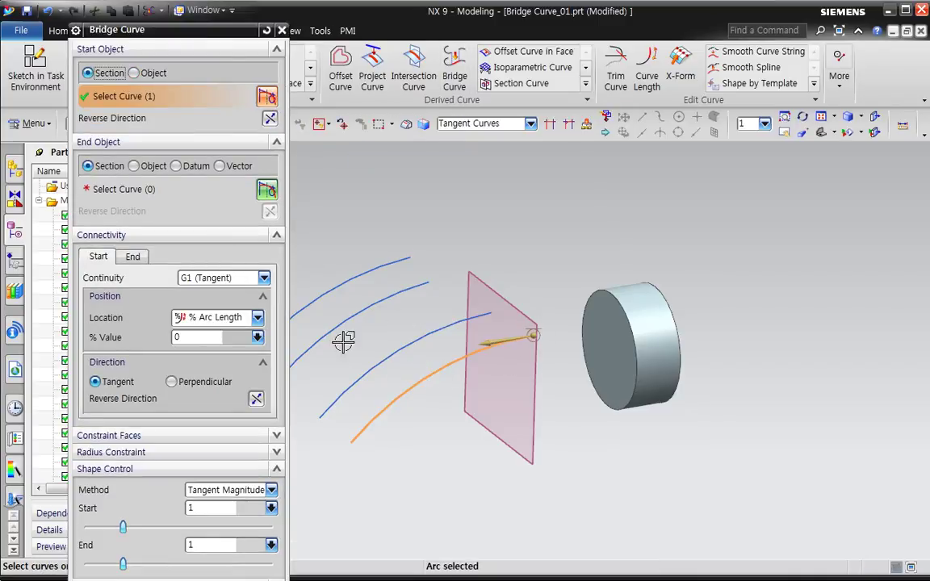
Step: Define the end object as the Arc/Ellipse/Sphere Center of the cylinder's circular edge facing the arcs
click(136, 165)
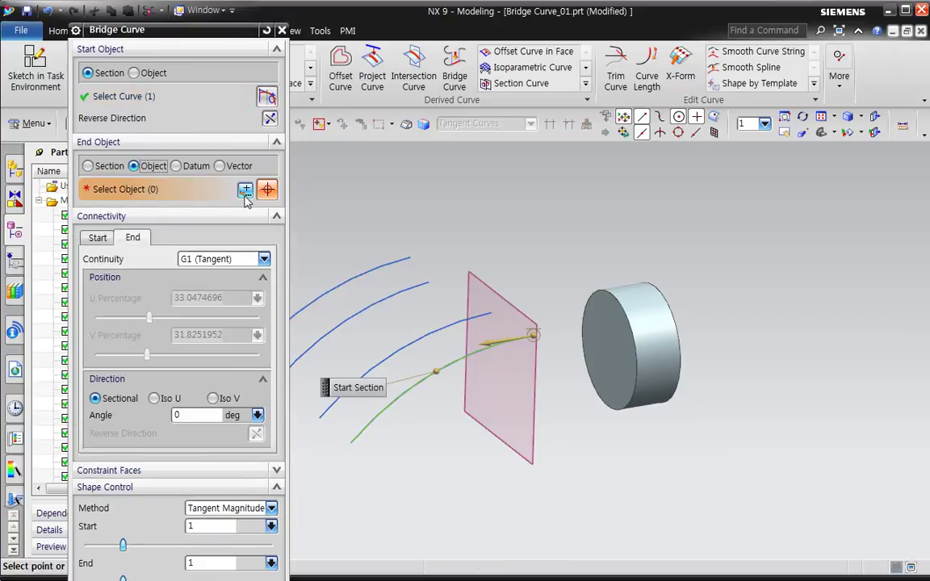
click(243, 192)
click(174, 70)
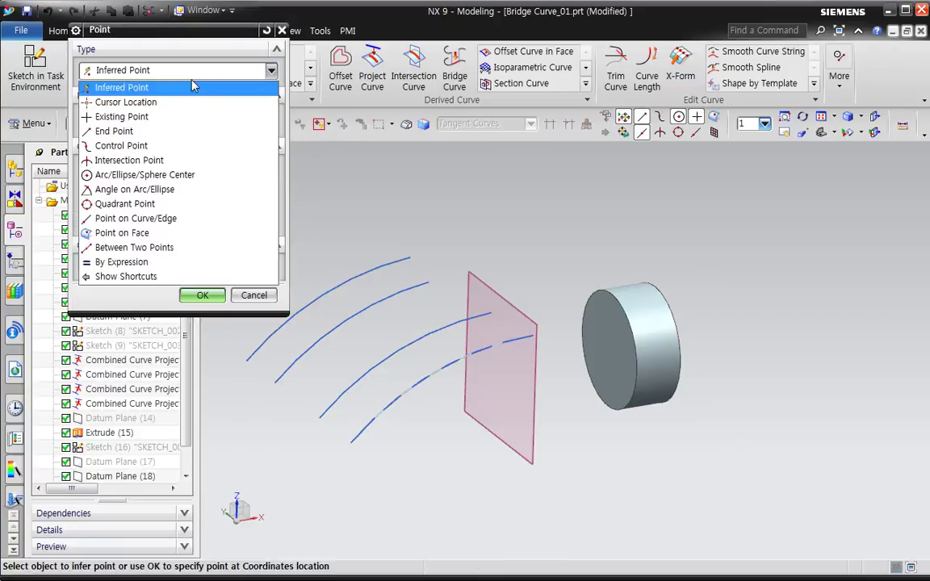
click(146, 176)
click(623, 302)
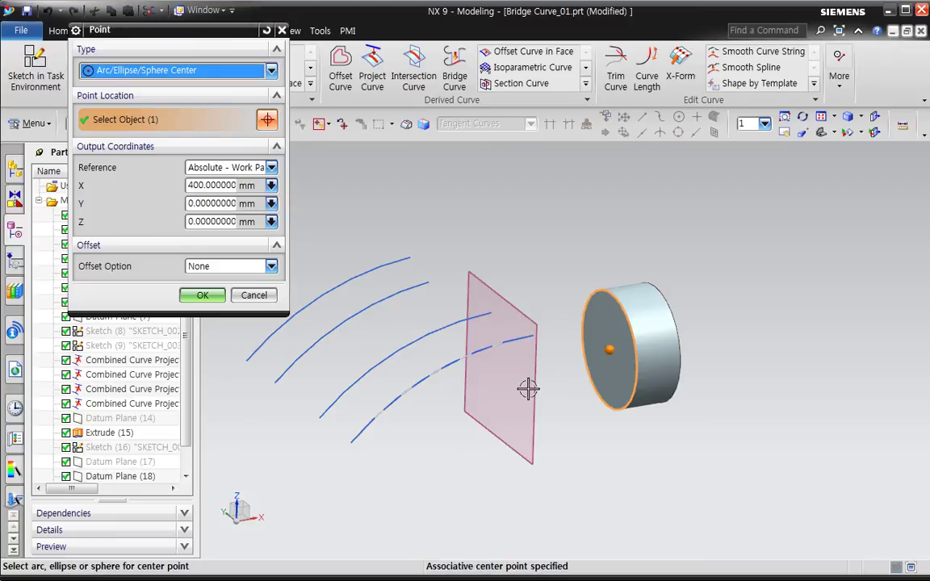
click(202, 295)
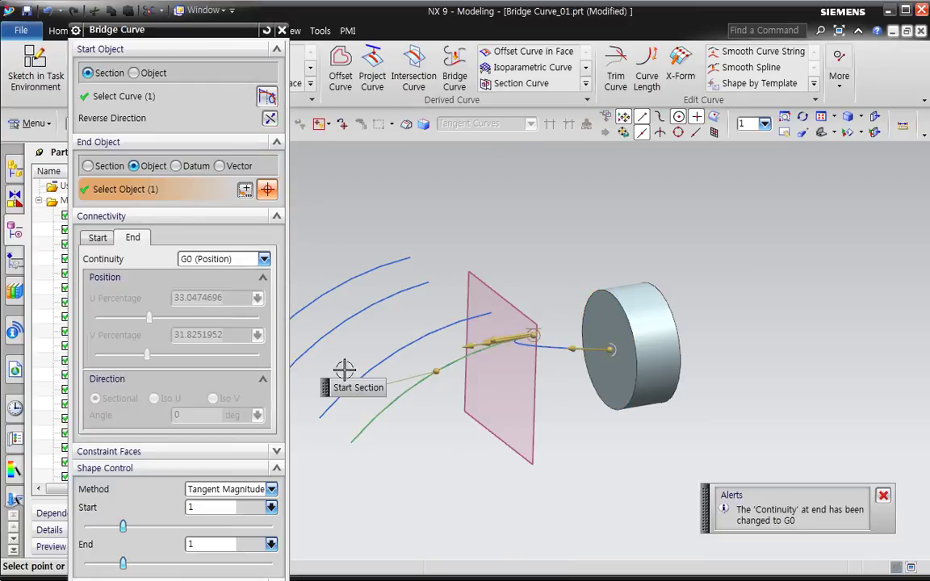
Step: Reverse the start section's direction and move the bridge curve's start point to 100% of the arc length
click(122, 96)
click(269, 121)
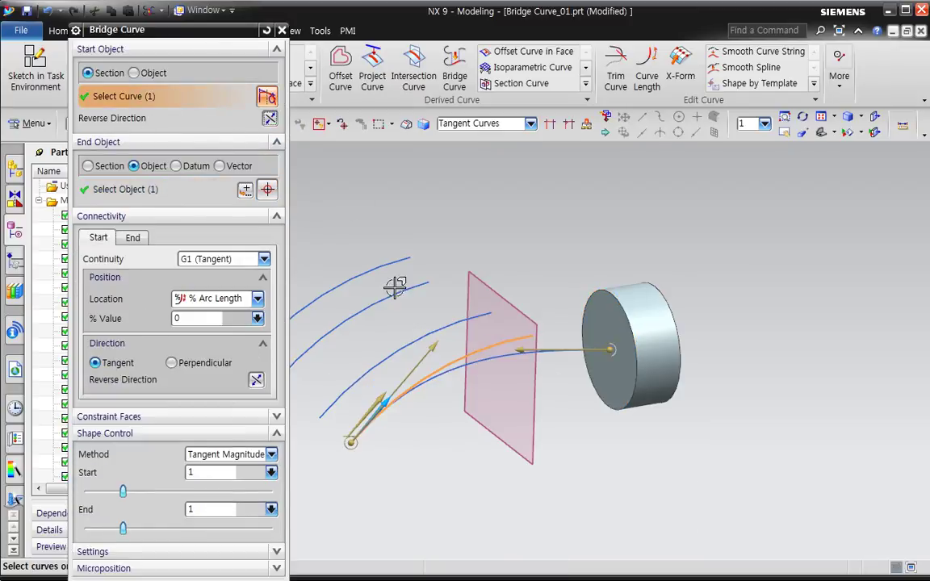
drag(355, 442, 556, 332)
middle_drag(556, 332, 686, 403)
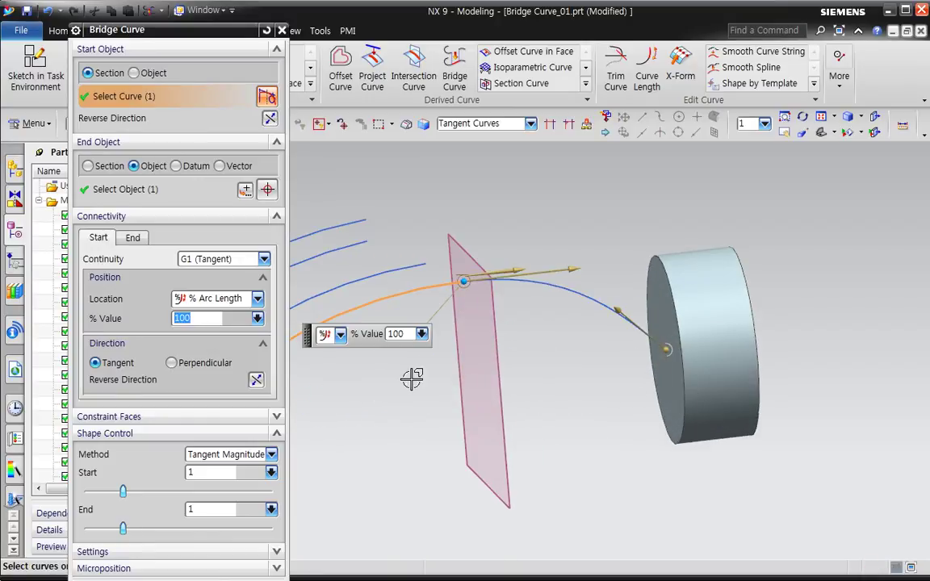
Step: Try G1 (Tangent) continuity along the X-axis vector at the bridge curve's end, then cancel the curve
click(132, 237)
click(223, 258)
click(211, 284)
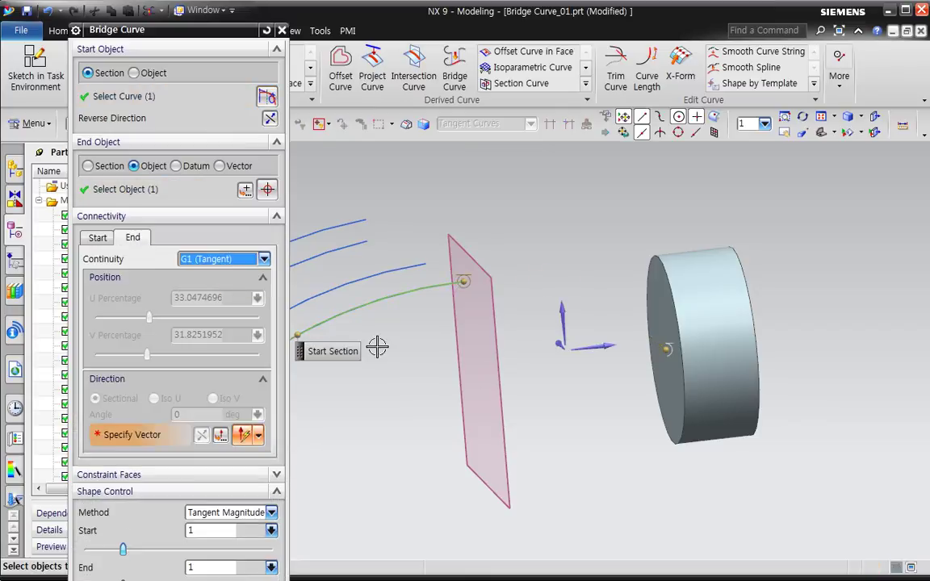
click(615, 364)
mouse_move(594, 415)
middle_down()
mouse_move(604, 424)
mouse_move(597, 430)
mouse_move(596, 406)
mouse_move(589, 414)
mouse_move(598, 417)
middle_up()
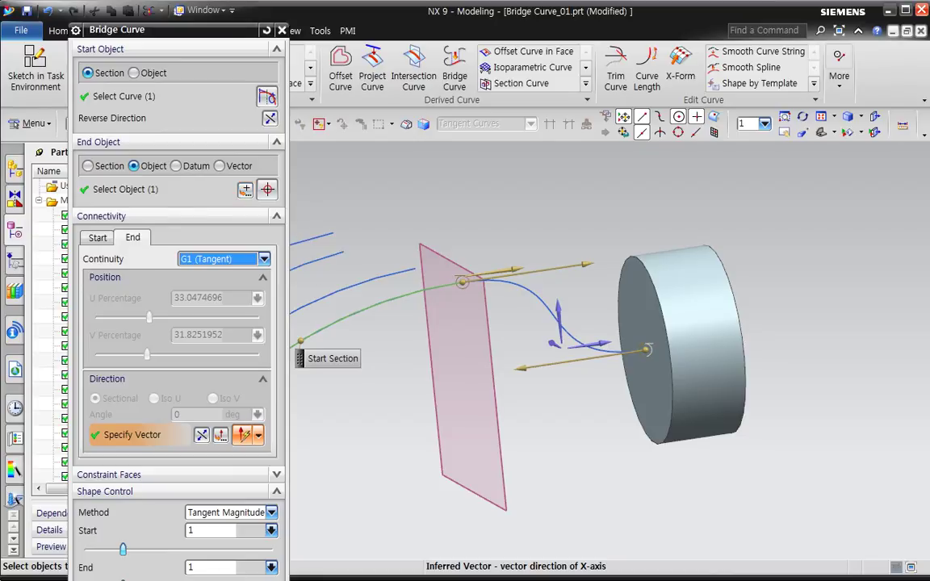
key(Escape)
Step: Start a bridge curve from the rearmost arc's end and use the upright datum plane as its Datum end object
middle_drag(480, 429, 521, 398)
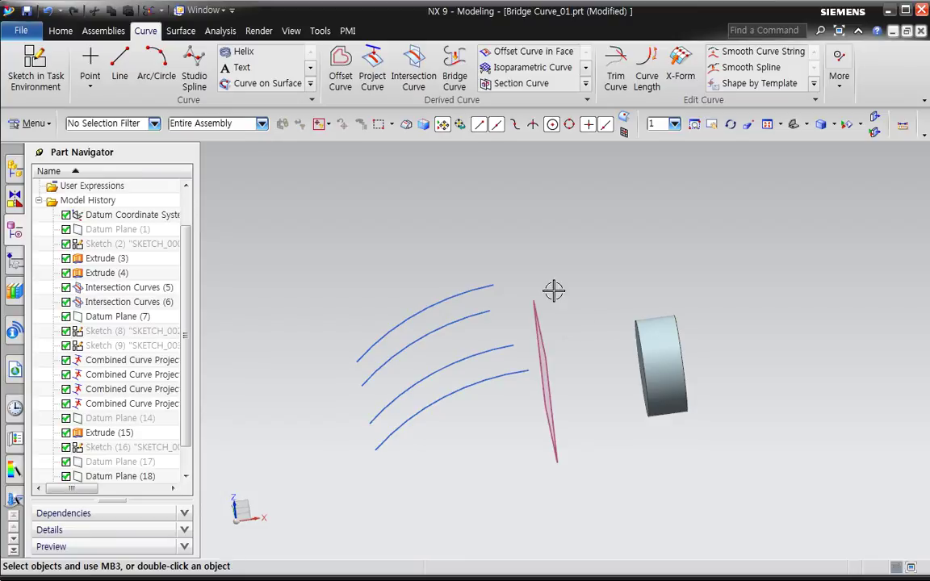
click(454, 75)
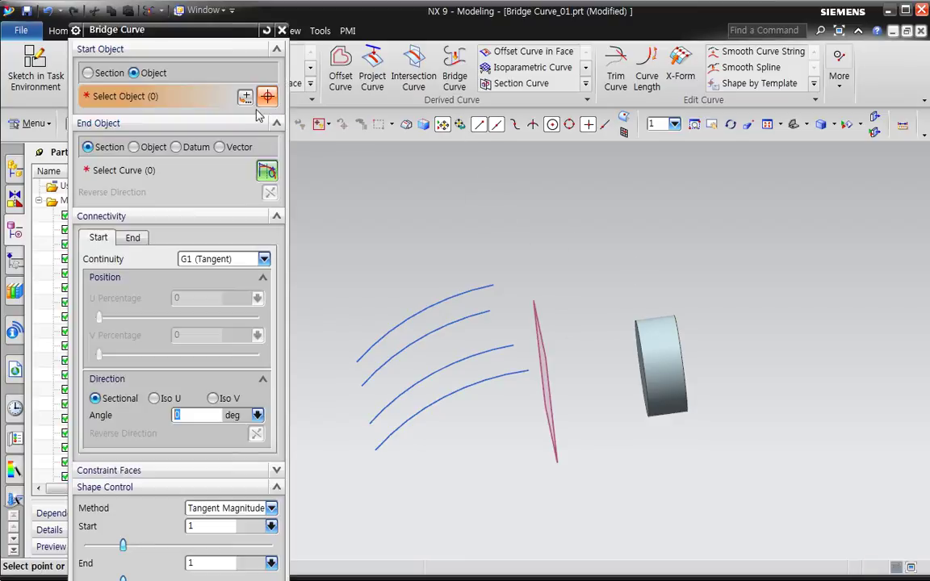
click(492, 288)
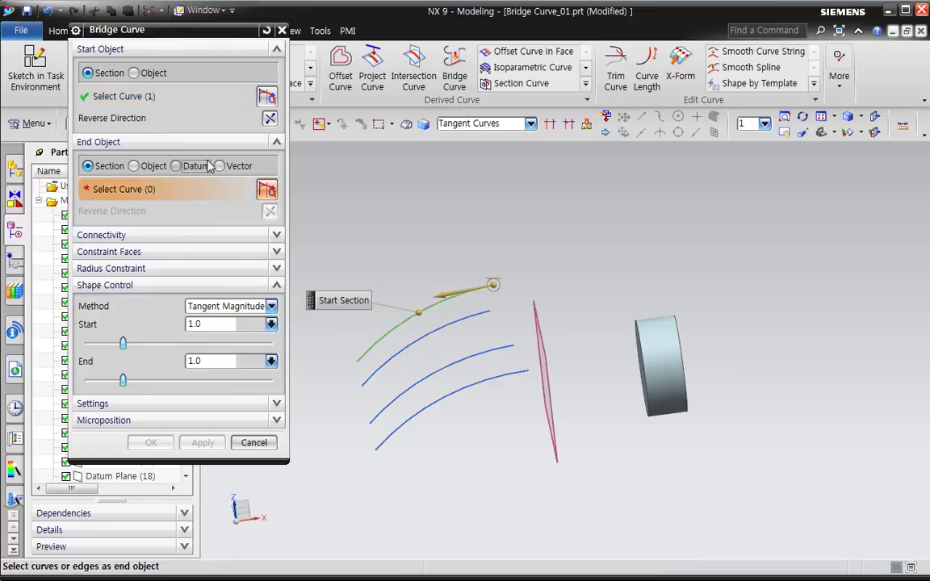
click(176, 166)
click(554, 335)
middle_drag(562, 355, 608, 340)
scroll(629, 382, down, 5)
scroll(602, 423, up, 4)
scroll(595, 319, up, 2)
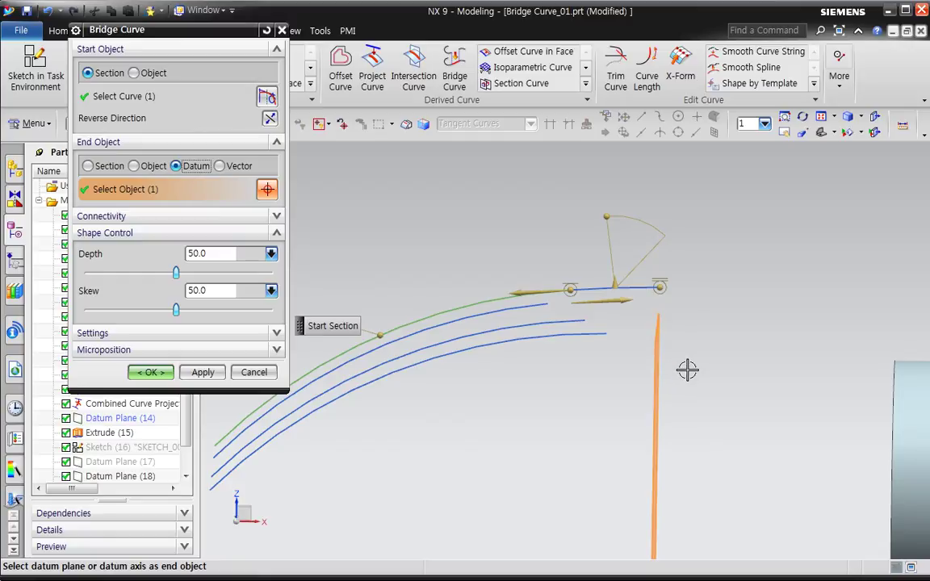
Step: Set the end continuity to G2 (Curvature), review the start connectivity and create the bridge curve to the datum plane
click(171, 216)
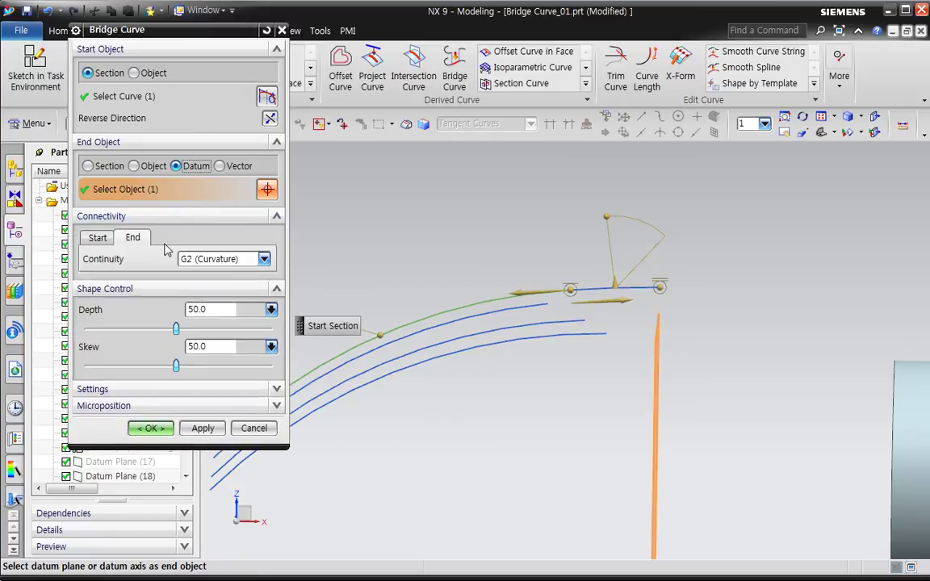
click(215, 266)
click(214, 264)
click(214, 264)
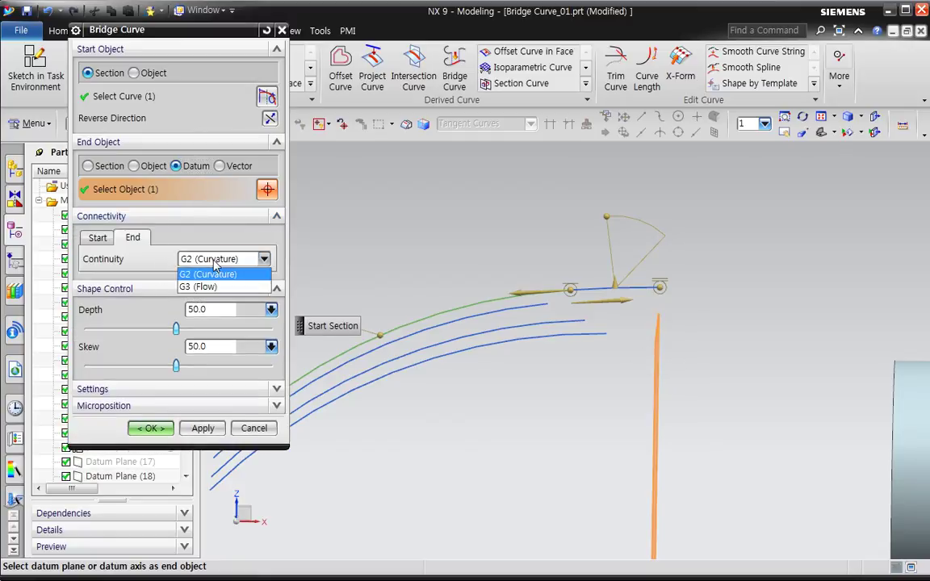
click(207, 275)
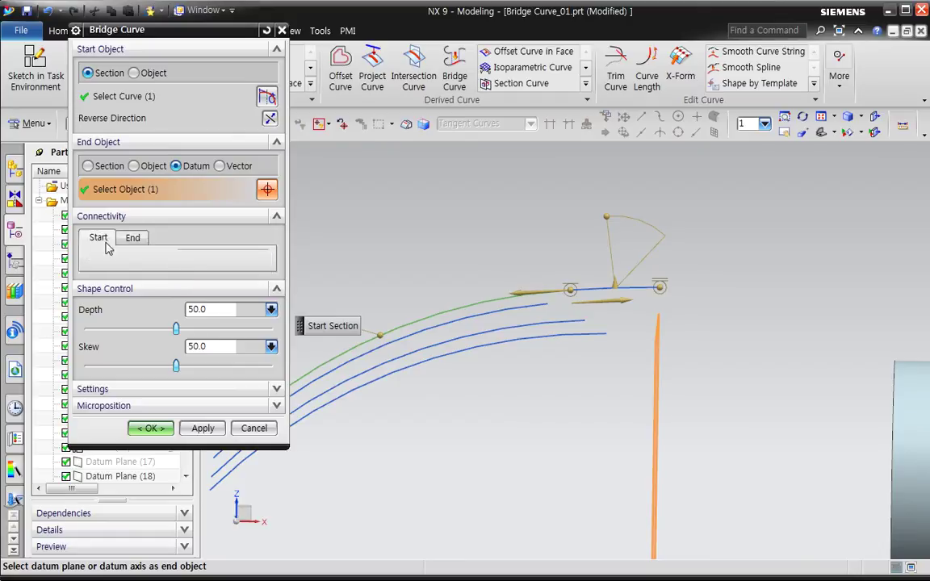
click(97, 237)
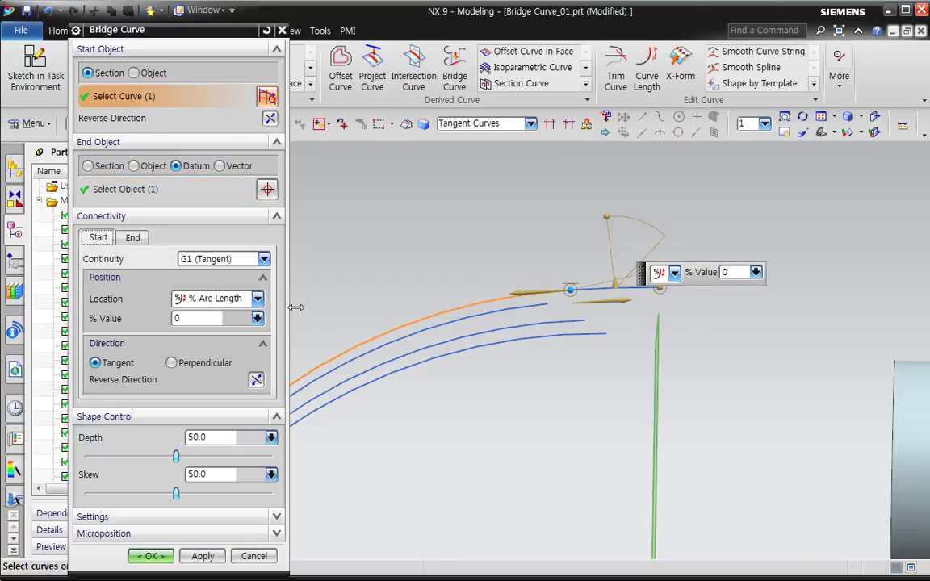
click(172, 555)
Step: Create another bridge curve from the second arc from the back to the same datum plane
middle_drag(415, 469, 549, 430)
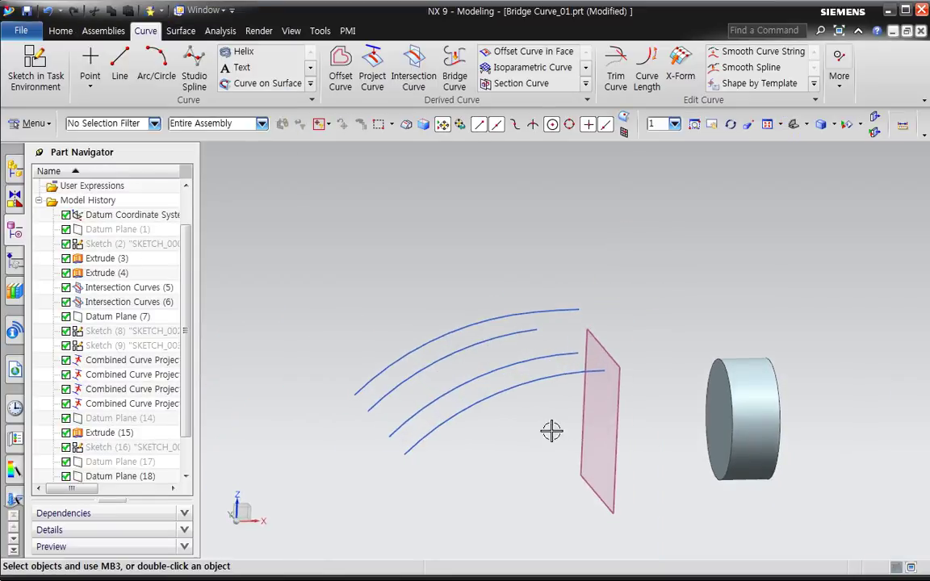
click(453, 80)
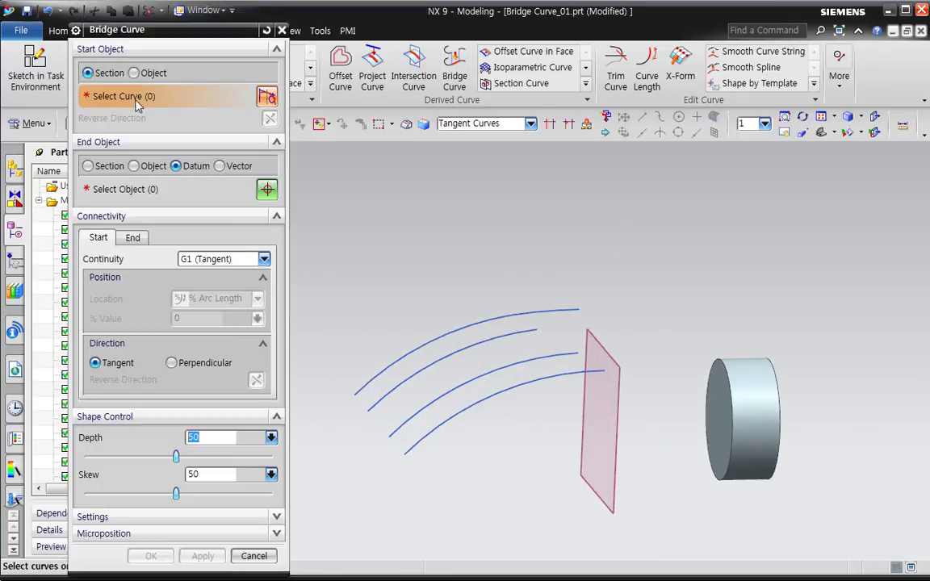
click(539, 335)
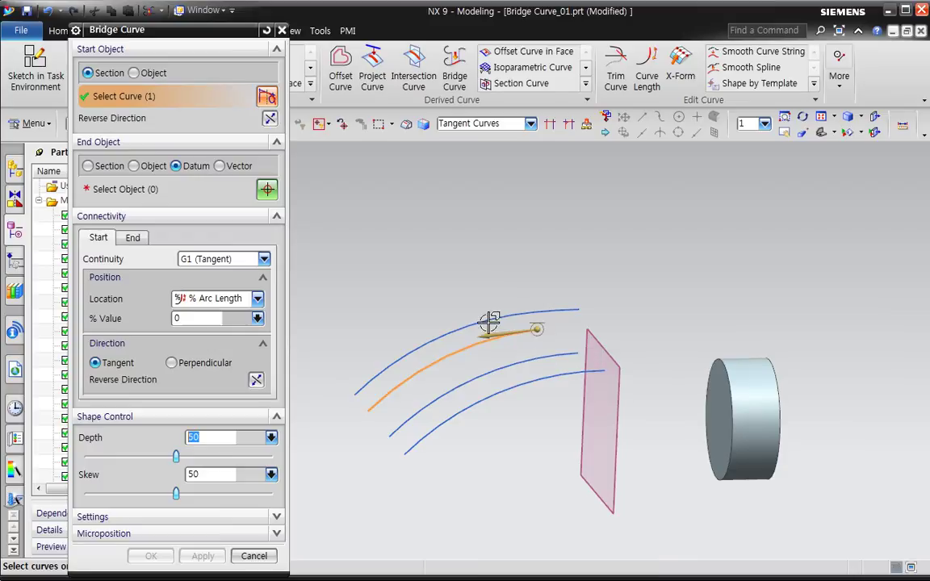
click(161, 188)
click(609, 352)
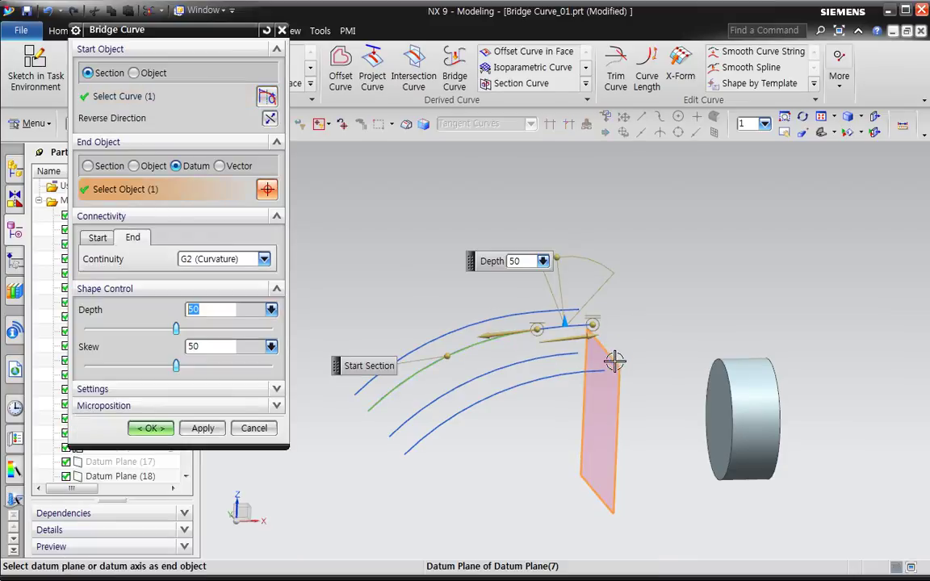
click(152, 429)
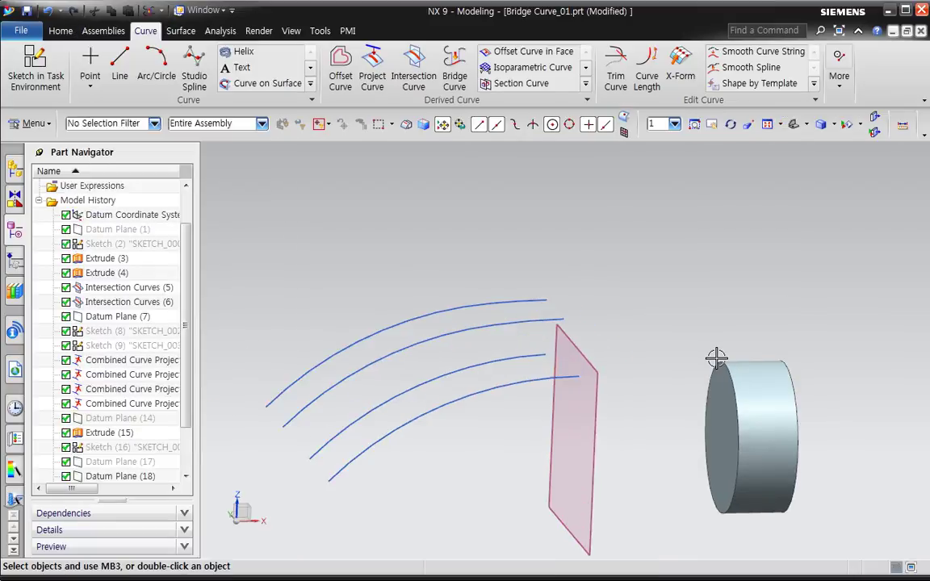
Step: Mirror the rearmost arc and its bridge curve about the upright datum plane, keeping the input curves and associativity
click(585, 84)
click(533, 115)
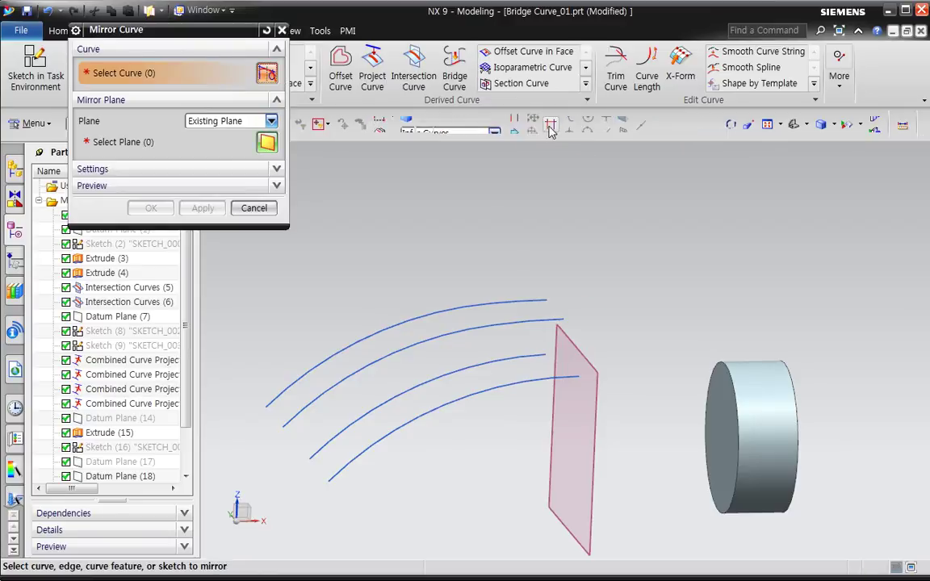
click(523, 302)
click(479, 308)
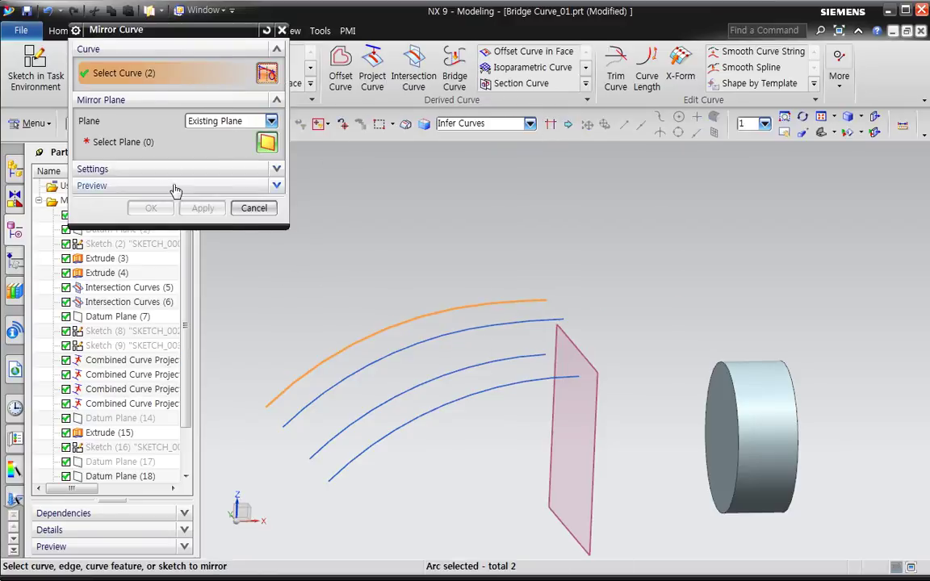
click(163, 150)
click(614, 365)
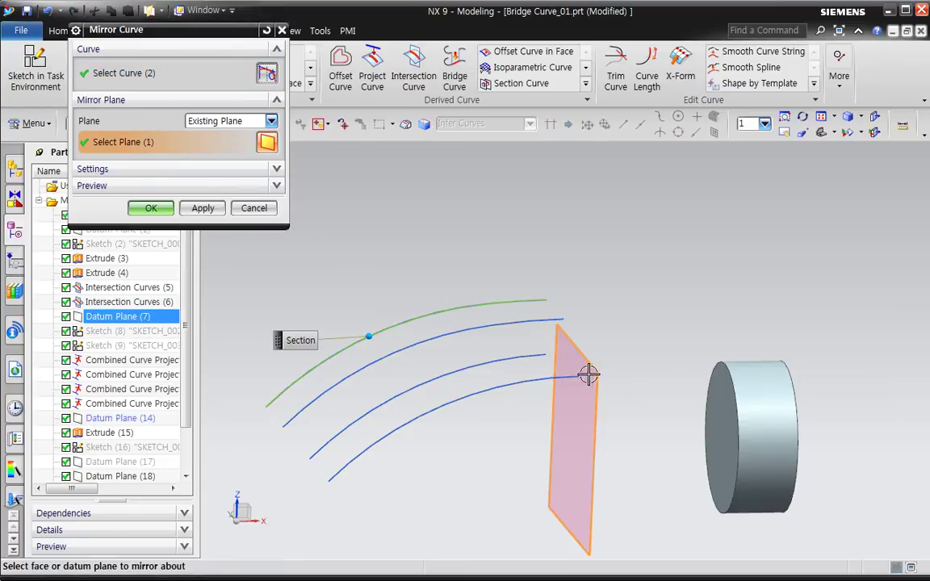
click(276, 170)
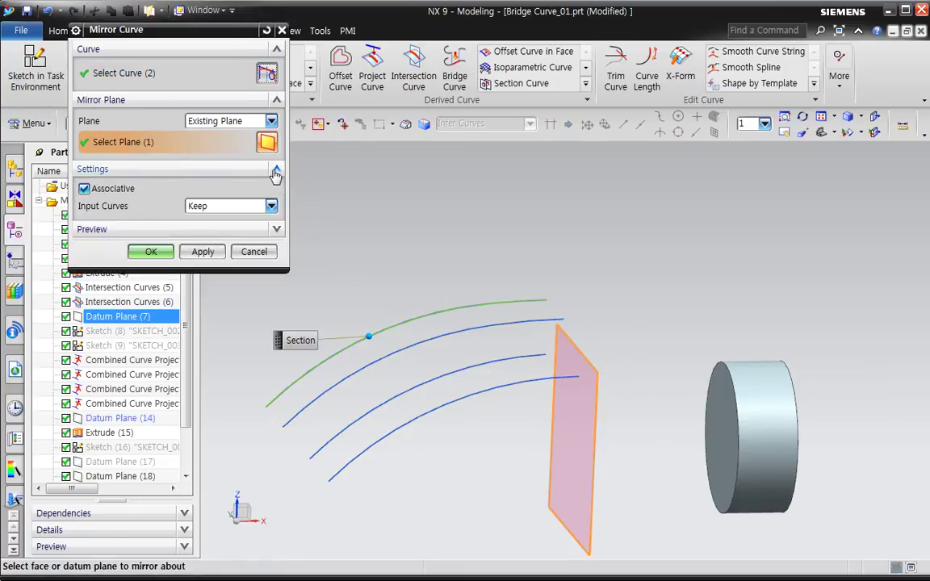
click(150, 251)
Step: Delete the mirrored curve and the bridge curves that join the two rear arcs to the datum plane
middle_drag(575, 333, 592, 395)
scroll(615, 361, up, 2)
scroll(592, 394, down, 2)
scroll(637, 430, down, 3)
middle_drag(628, 439, 624, 396)
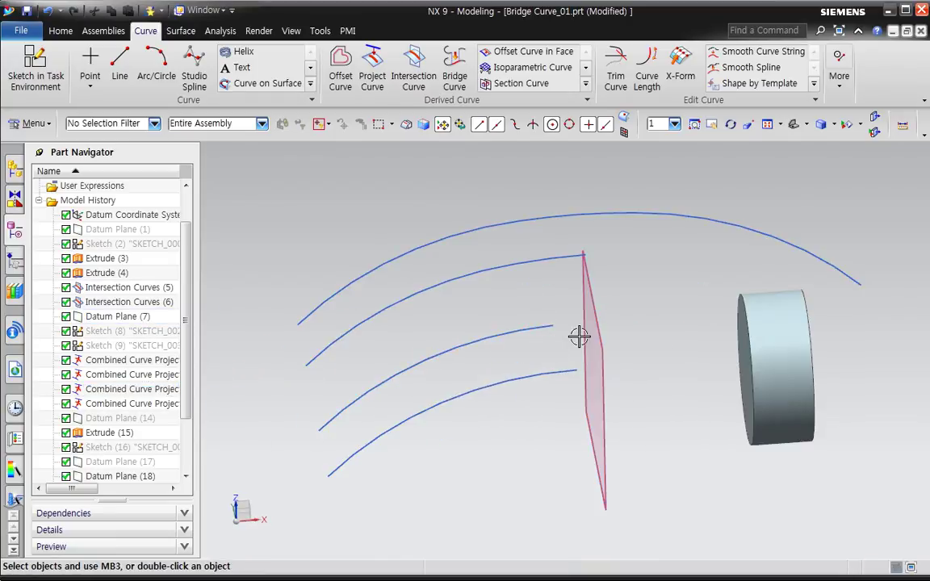
scroll(604, 388, down, 2)
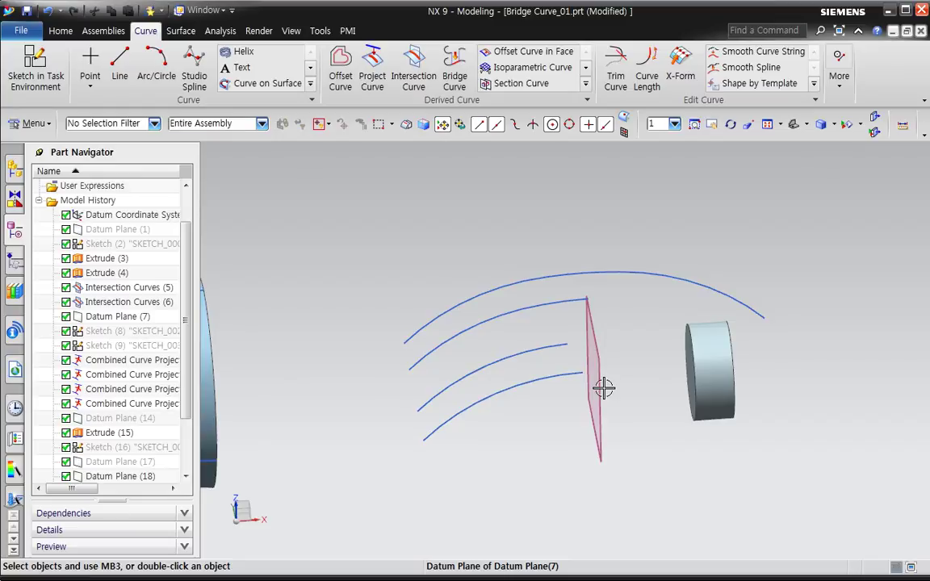
middle_drag(587, 359, 609, 414)
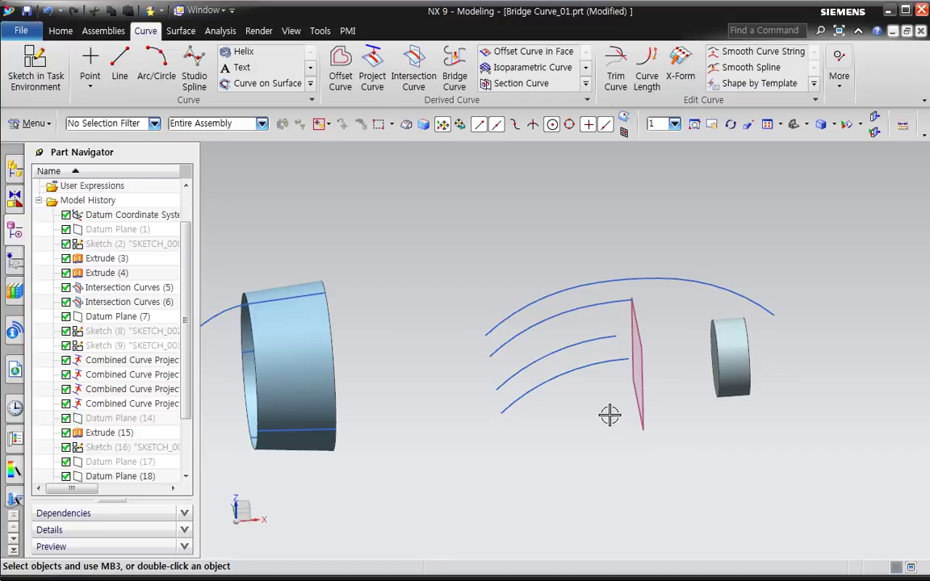
click(654, 296)
key(Delete)
click(622, 312)
key(Delete)
middle_drag(621, 369, 646, 365)
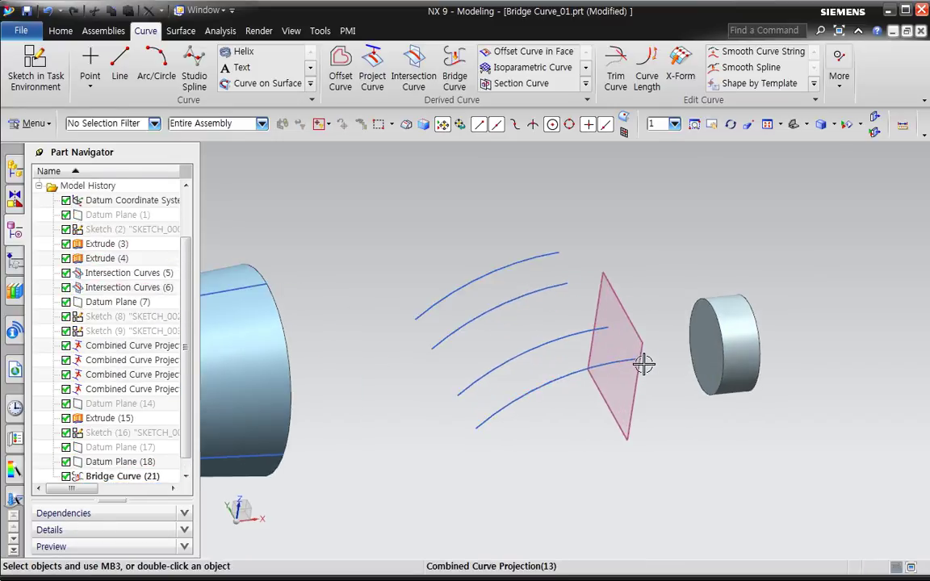
Step: Start a bridge curve from the third arc from the back, using a two-point vector along the cylinder's axis as the Vector end object
click(456, 76)
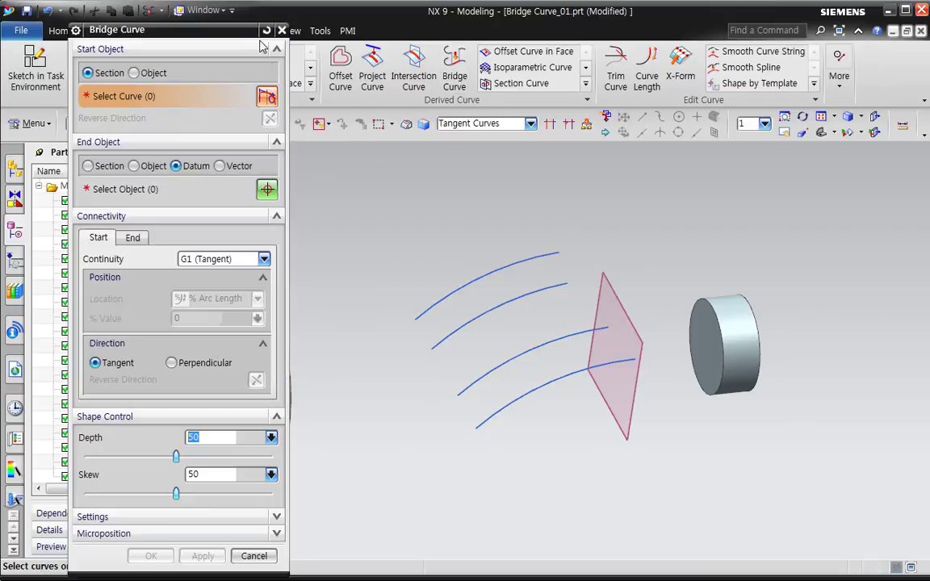
click(230, 167)
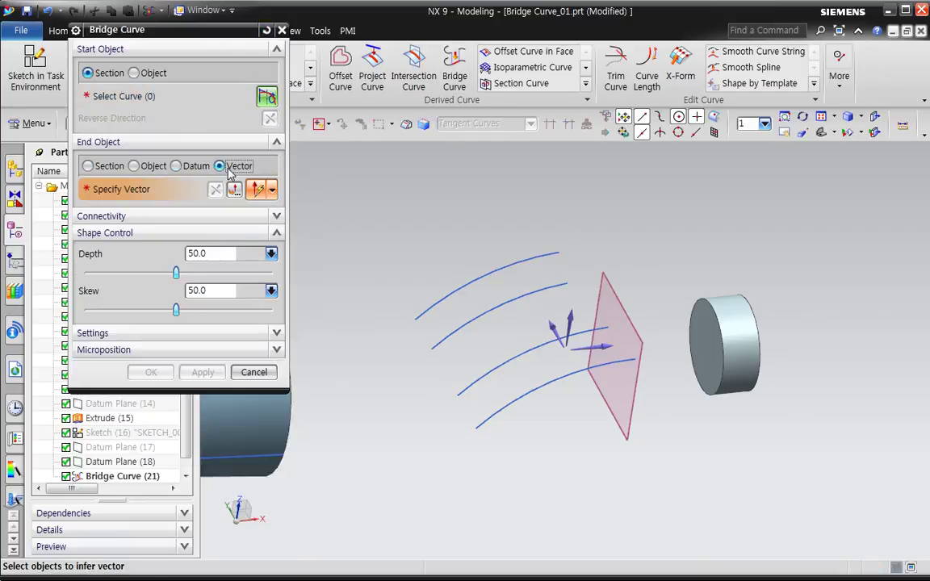
click(119, 97)
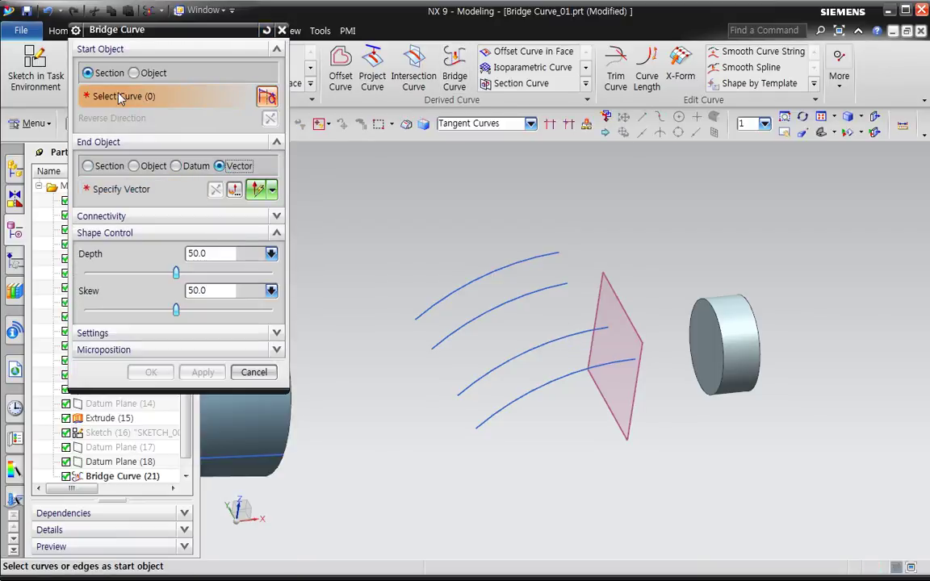
click(599, 334)
click(146, 193)
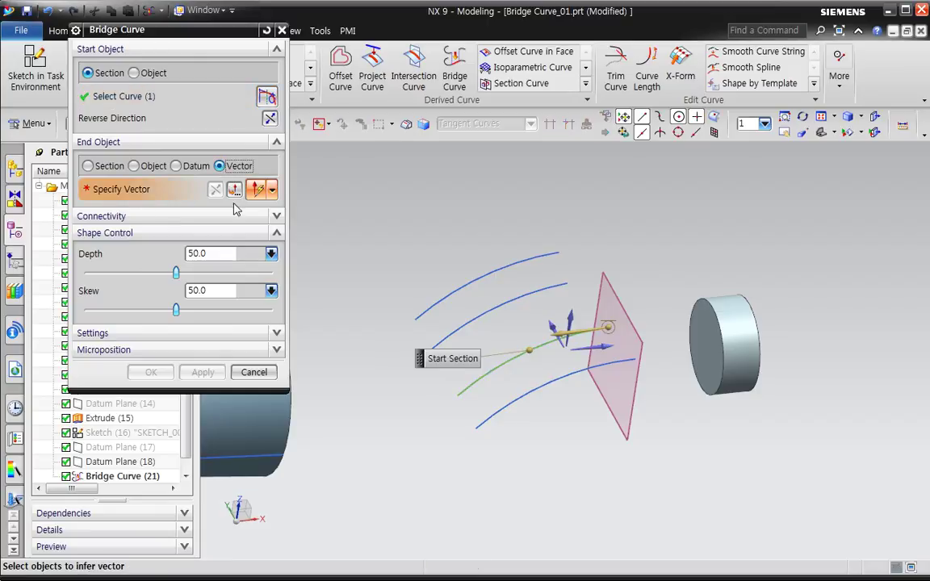
click(273, 191)
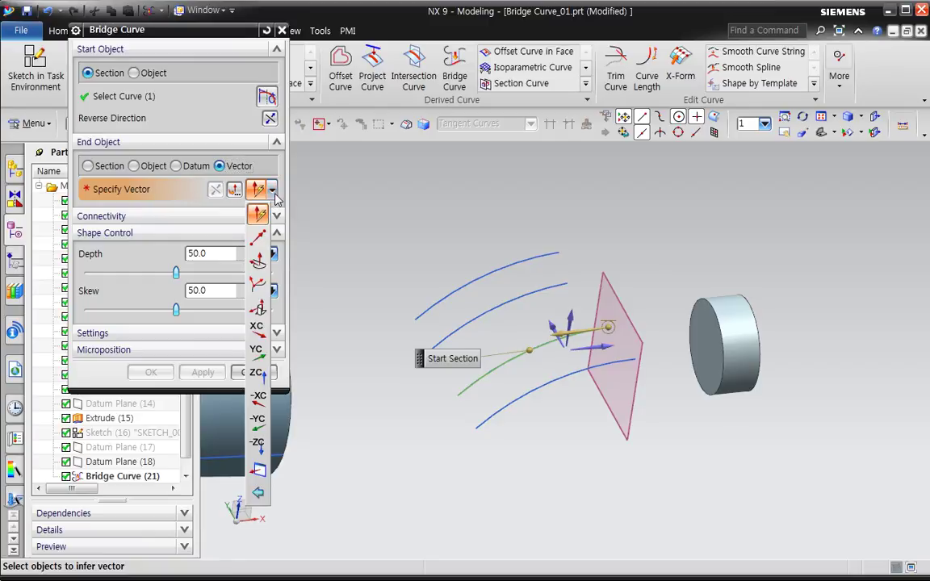
click(259, 238)
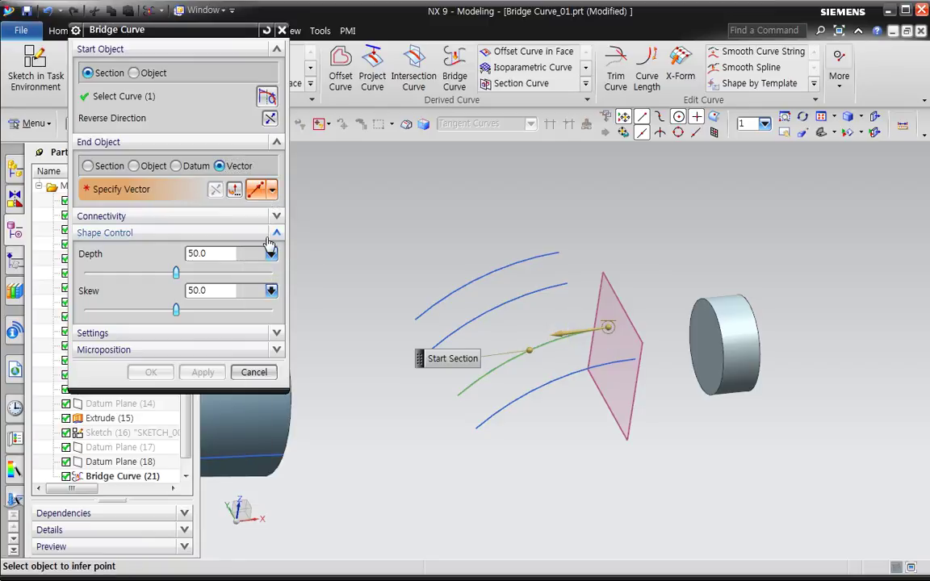
click(734, 350)
click(776, 367)
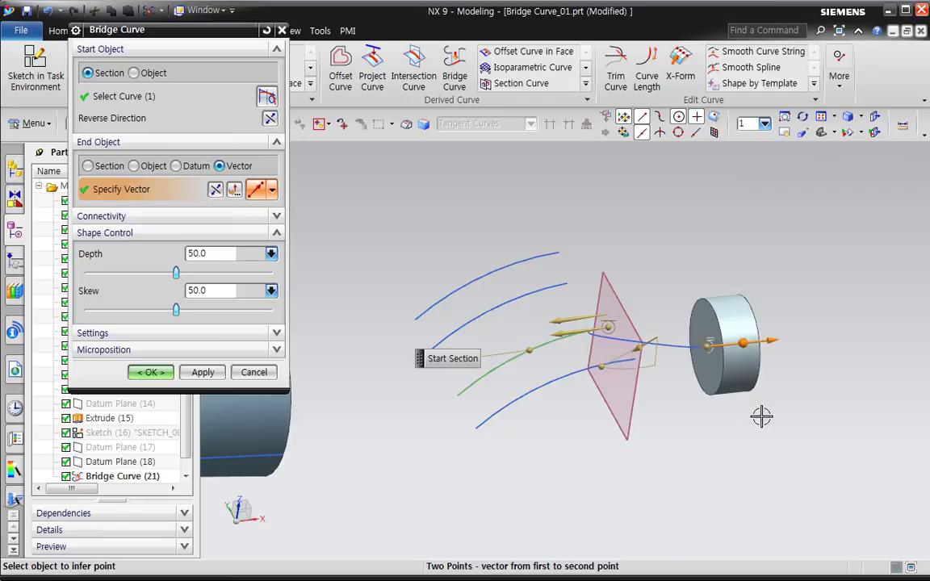
Step: Reverse the bridge's start direction, place its start at 100% of the arc, and create the curve
middle_drag(702, 400, 684, 395)
click(272, 119)
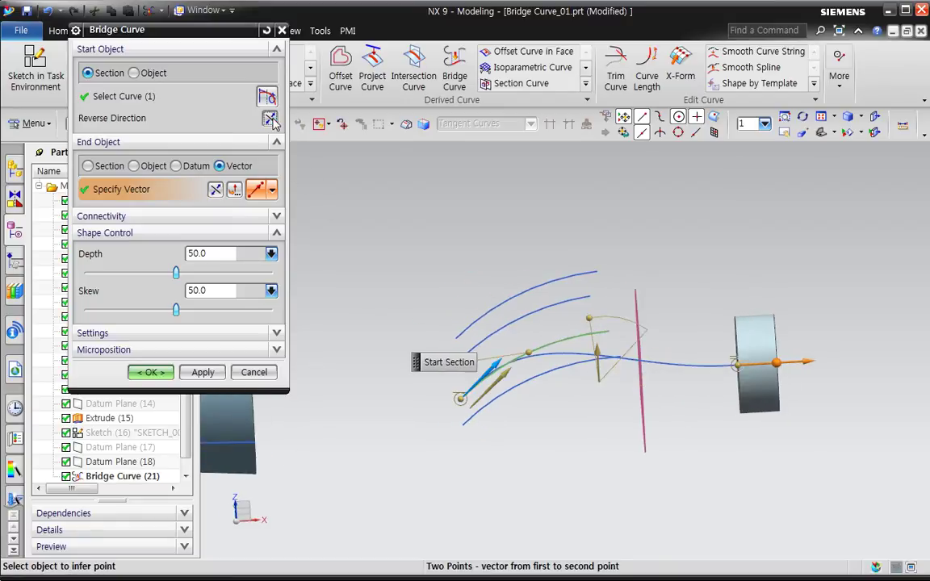
drag(461, 400, 608, 333)
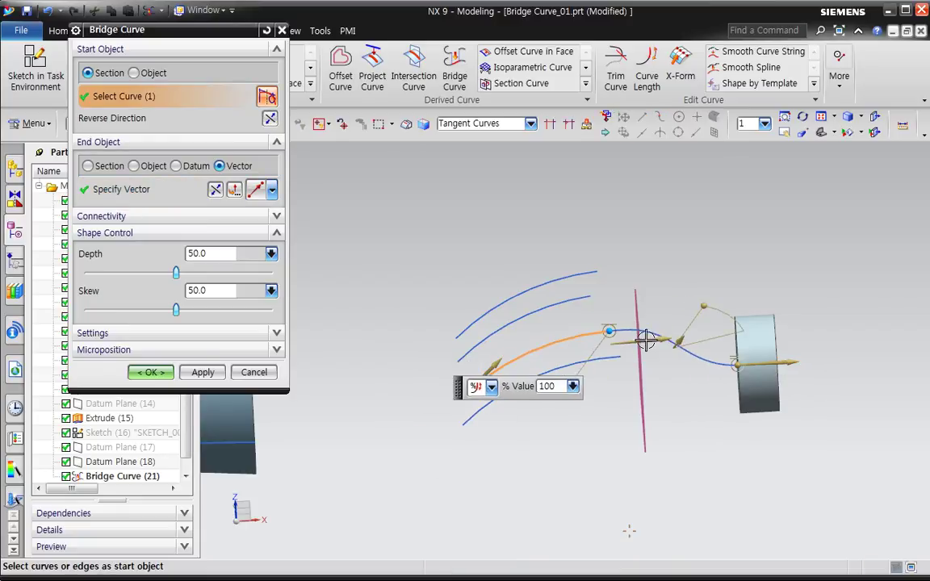
mouse_move(711, 434)
middle_down()
mouse_move(719, 443)
mouse_move(723, 432)
mouse_move(712, 430)
middle_up()
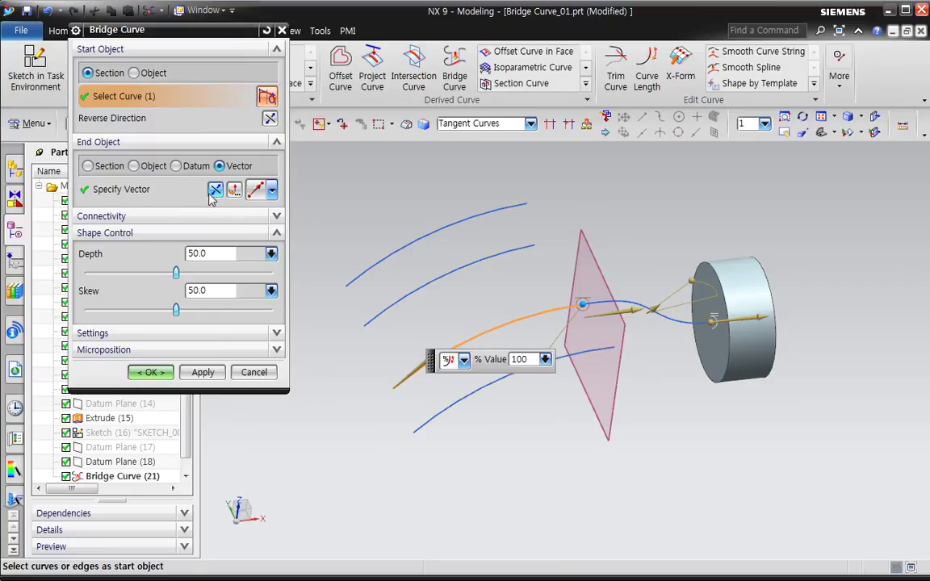
click(151, 372)
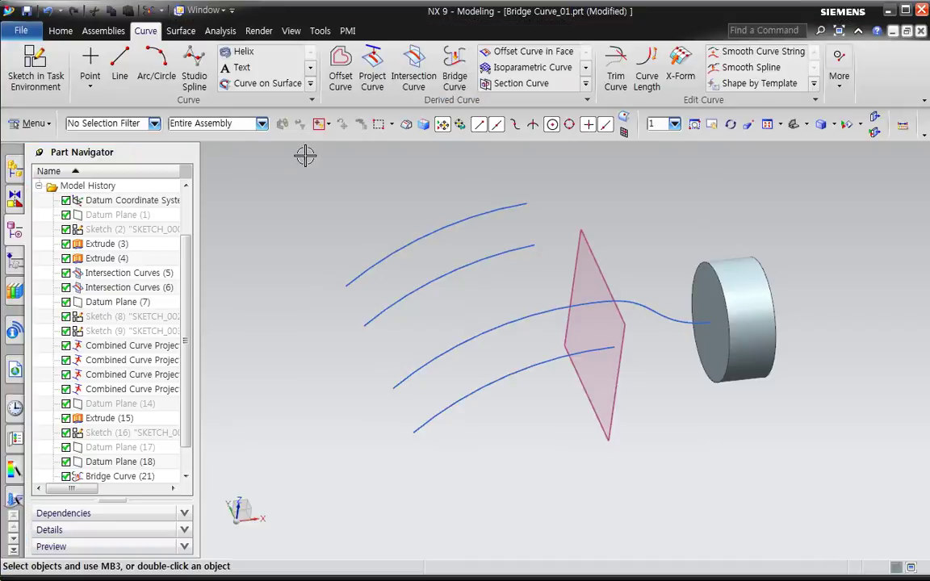
Step: Switch to the Bridge Curve_02.prt part containing the curved red surface
click(201, 11)
click(222, 117)
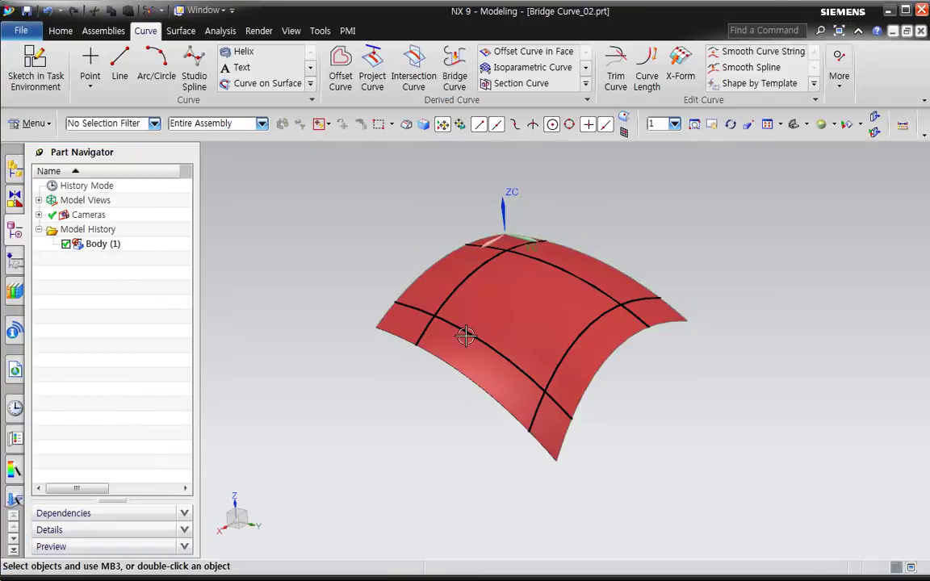
middle_drag(484, 405, 577, 432)
scroll(612, 334, up, 4)
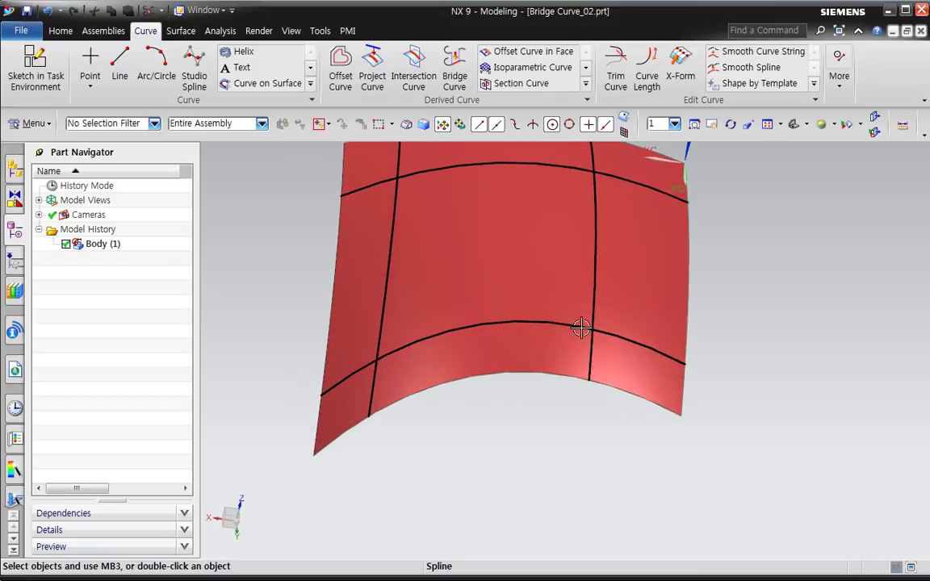
scroll(563, 436, down, 1)
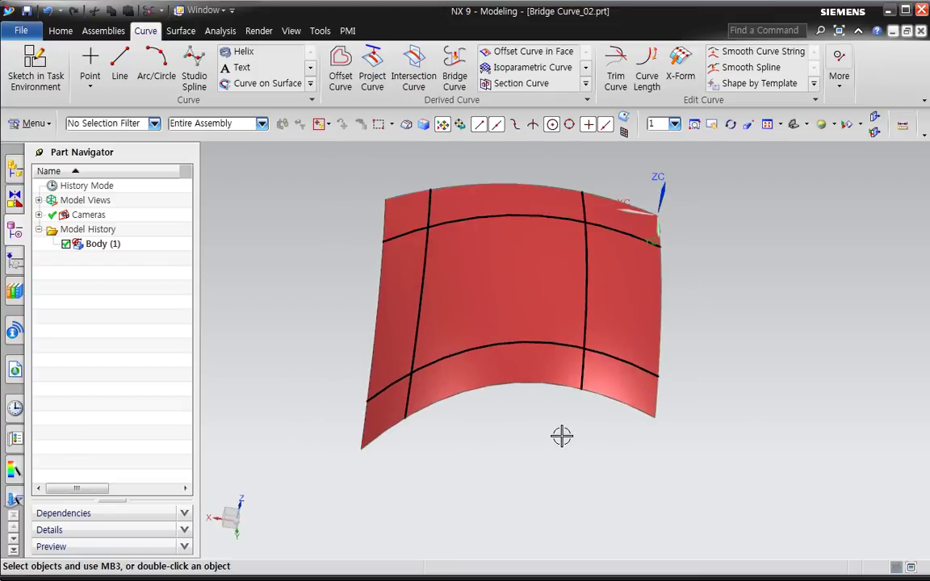
shift+middle_drag(562, 436, 563, 448)
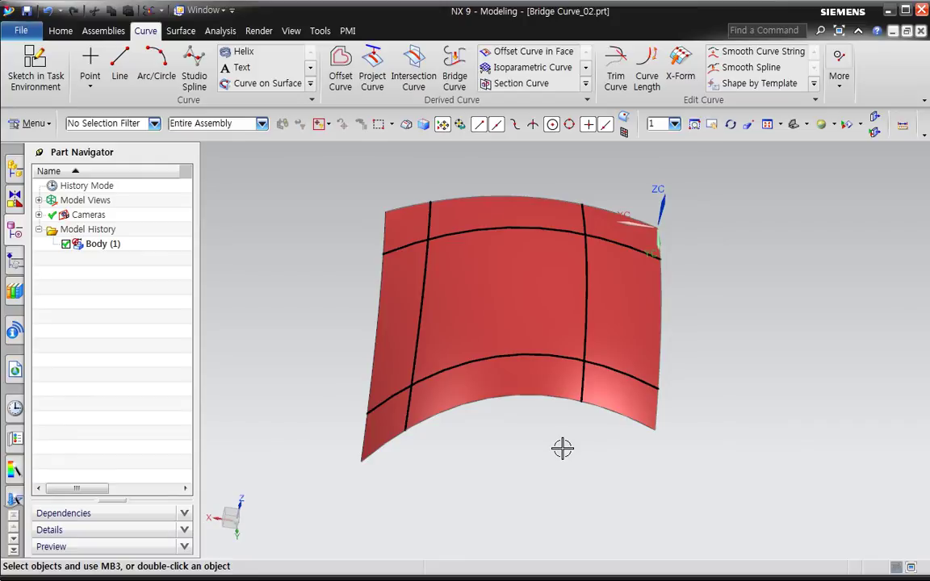
Step: Start a bridge curve with reset settings between the lengthwise spline nearer the origin and the crosswise spline farther from the origin
click(457, 80)
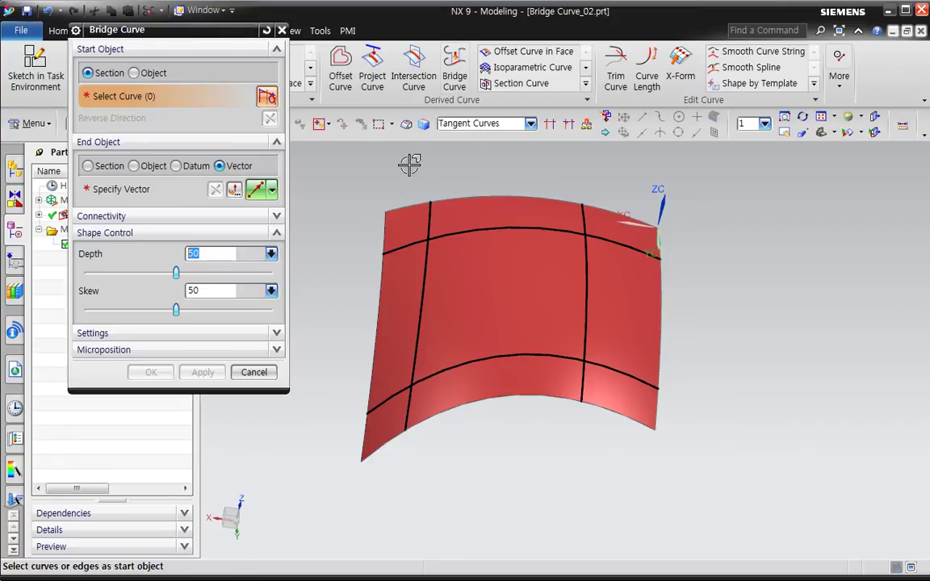
click(266, 31)
click(587, 335)
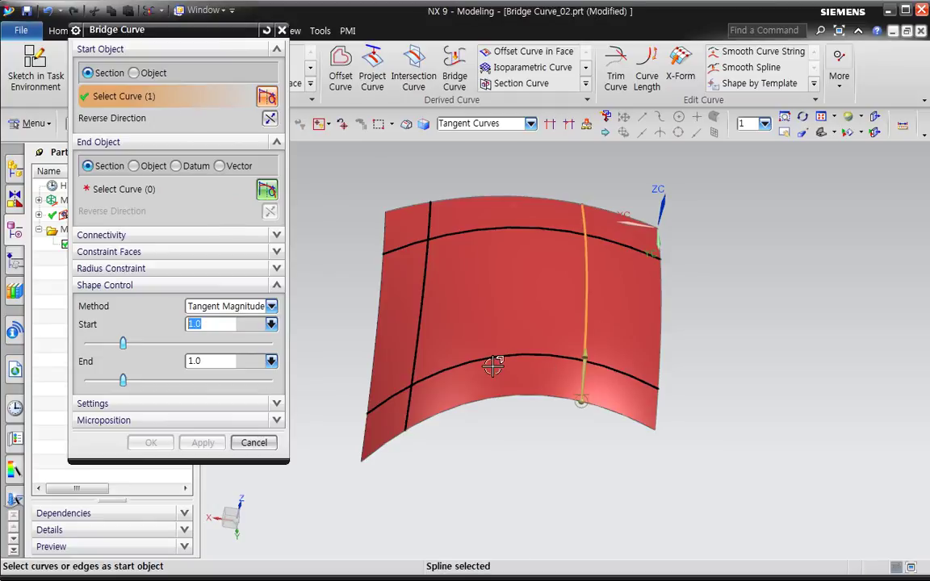
click(562, 365)
Step: Place the bridge's start at 34% of the first spline and its end at 46% of the second, and create it
drag(658, 391, 510, 357)
drag(582, 402, 590, 316)
scroll(557, 331, up, 2)
mouse_move(498, 377)
mouse_down()
mouse_move(513, 375)
mouse_move(489, 373)
mouse_up()
drag(617, 319, 593, 339)
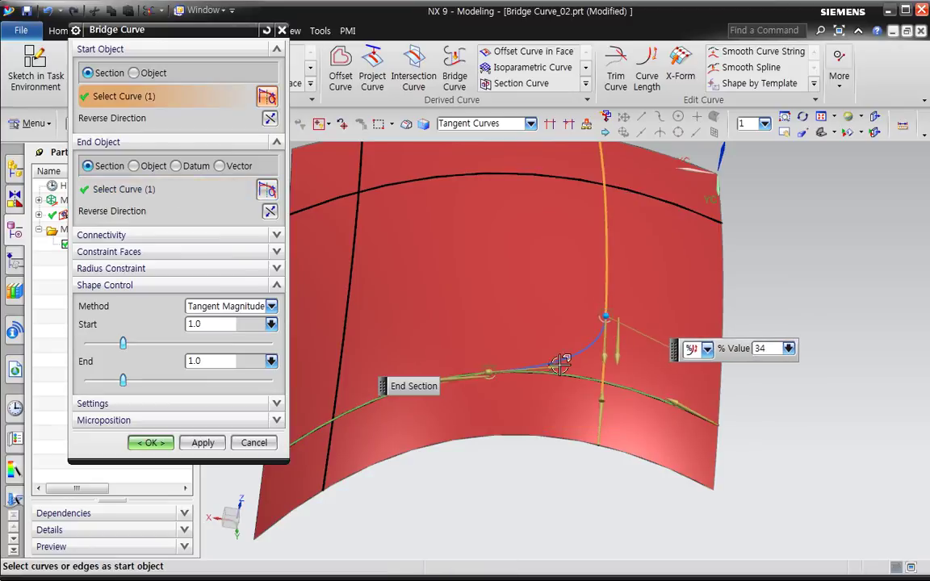
drag(503, 383, 517, 384)
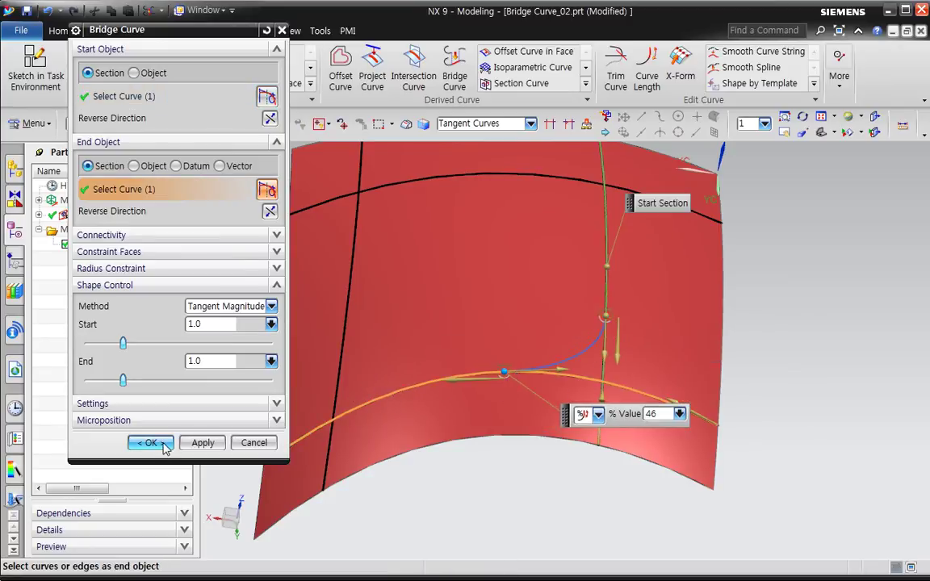
middle_click(509, 434)
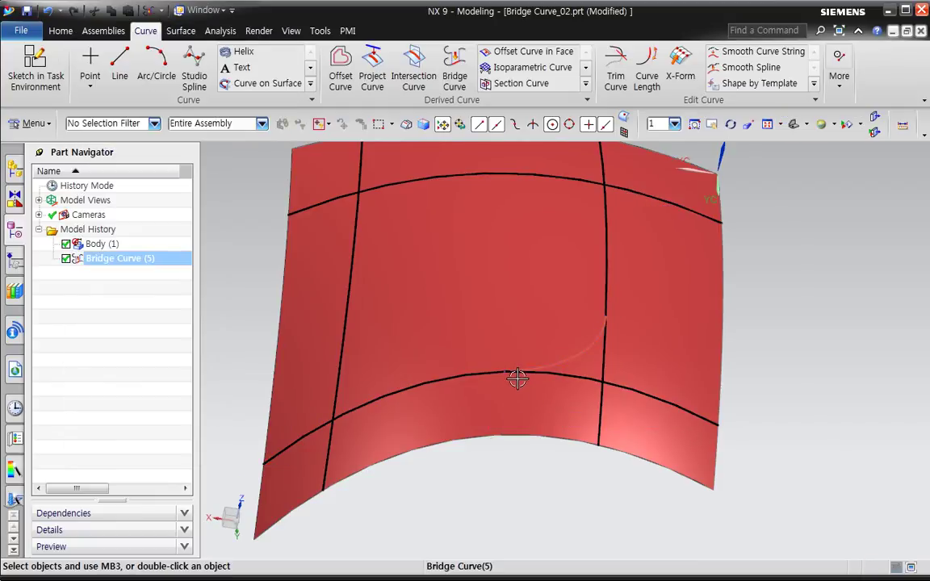
Step: Reopen the bridge curve for editing, move its end farther from the splines' crossing and set its start to 44%
double_click(121, 261)
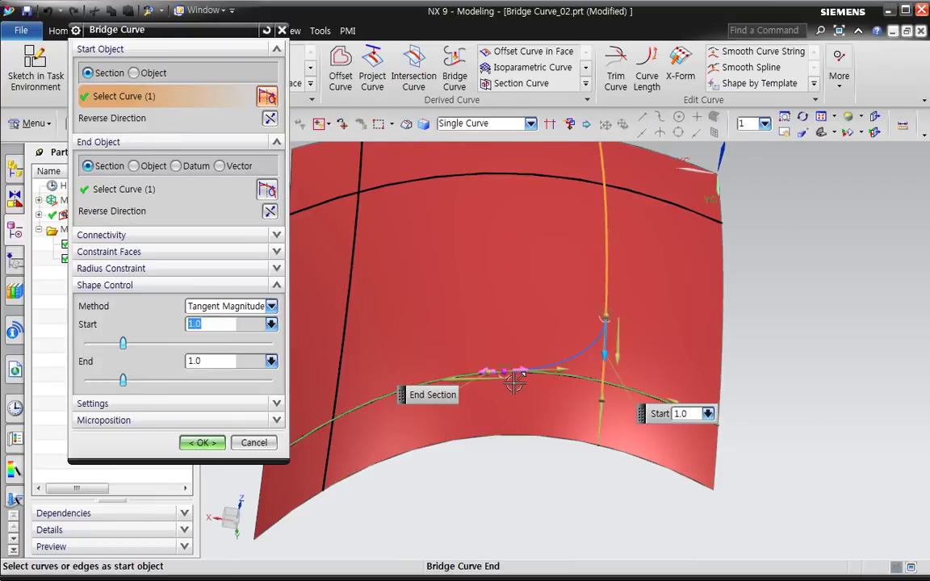
drag(514, 383, 490, 382)
drag(618, 332, 610, 301)
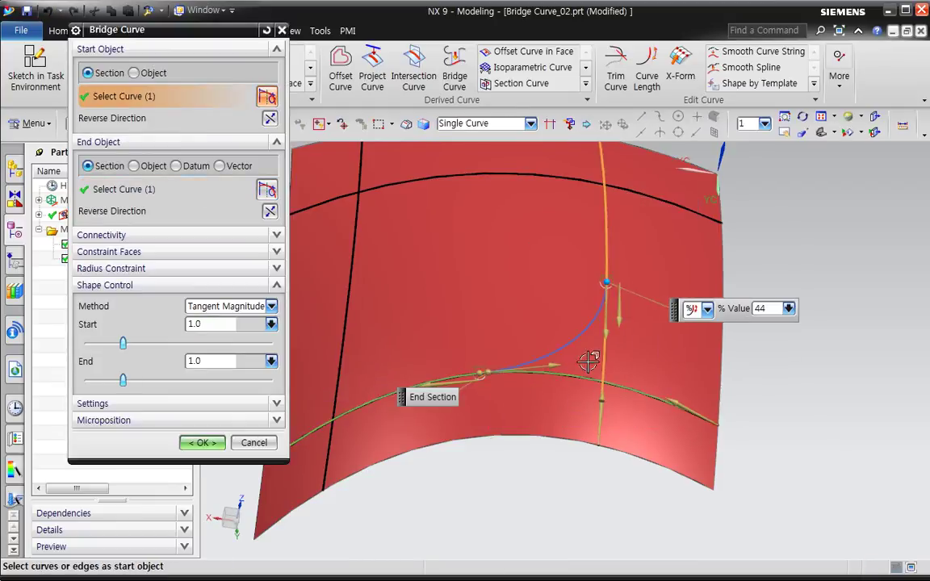
Step: Move the bridge curve's start to 56% and compare the curve with the red surface from a low side angle
middle_drag(524, 436, 501, 387)
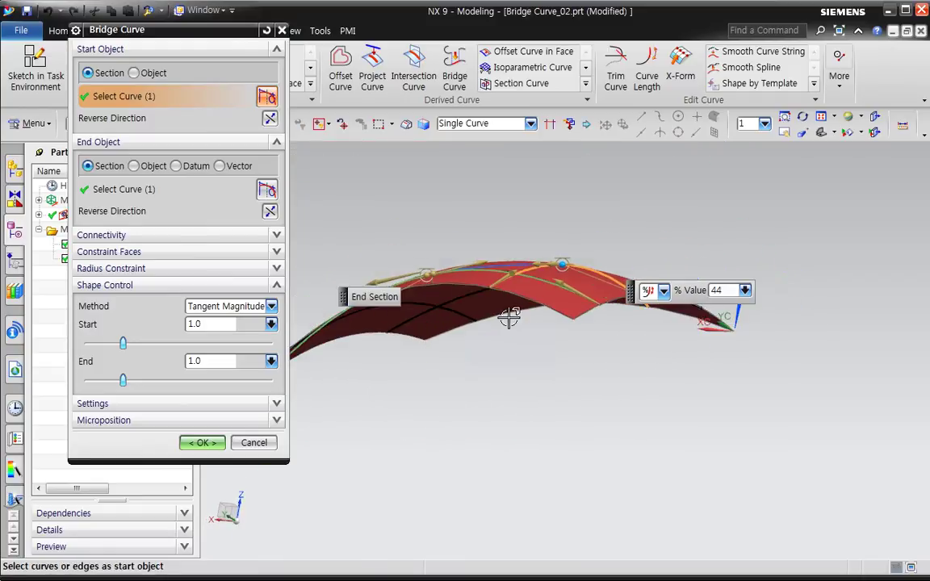
scroll(508, 288, up, 4)
middle_drag(498, 321, 556, 348)
scroll(479, 297, down, 1)
scroll(480, 249, up, 5)
scroll(517, 287, up, 2)
scroll(518, 291, down, 2)
drag(684, 327, 741, 331)
middle_drag(575, 383, 569, 370)
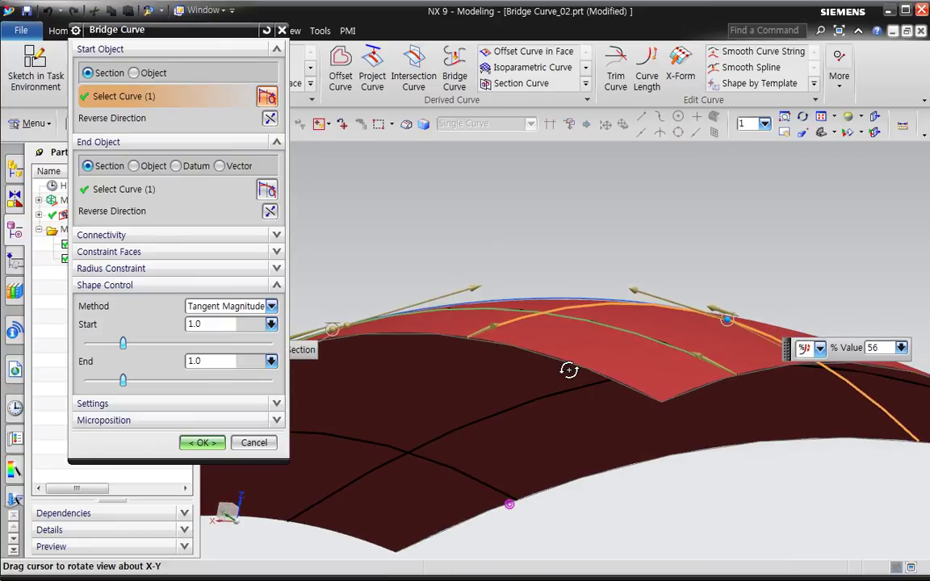
scroll(555, 315, up, 5)
middle_drag(555, 315, 570, 317)
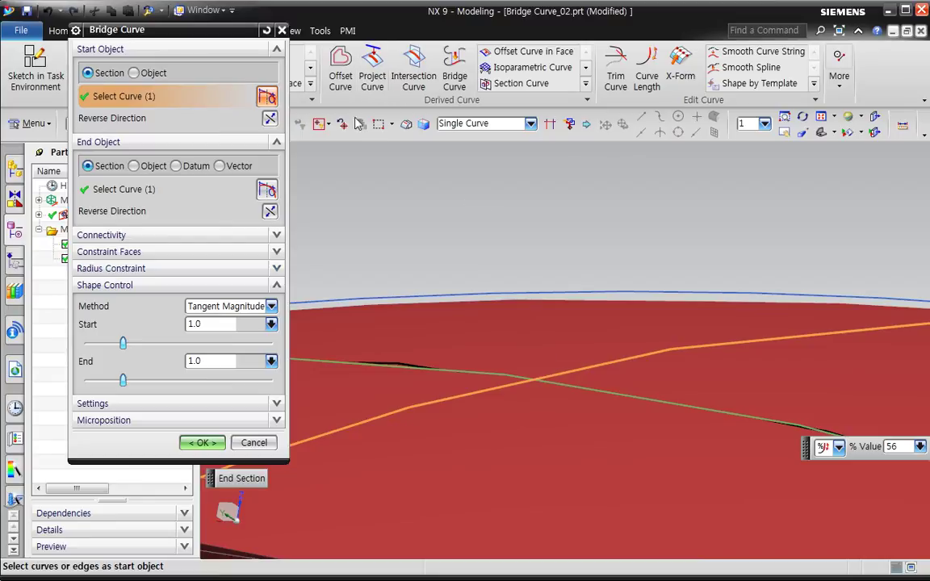
Step: Pick the red surface as the bridge curve's constraint face
click(153, 252)
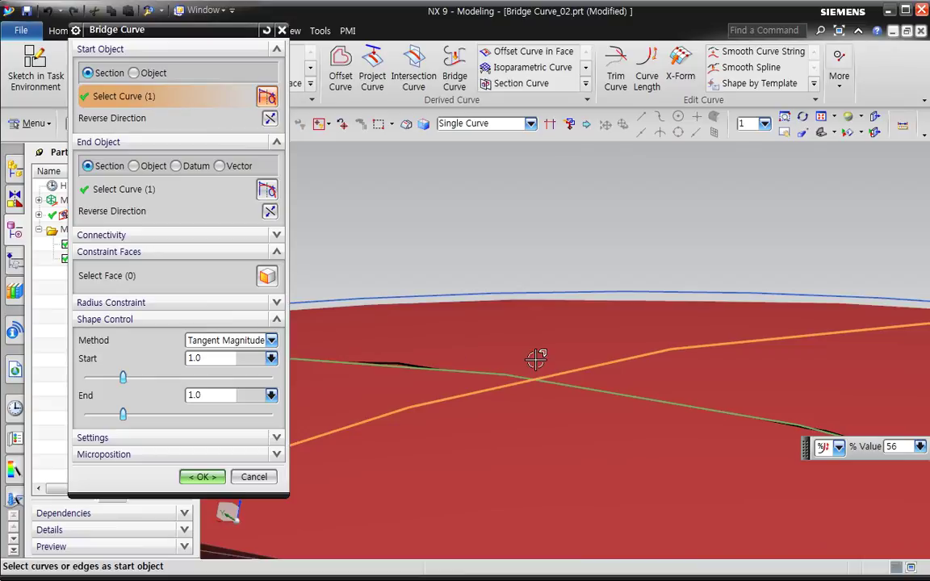
click(226, 279)
click(555, 365)
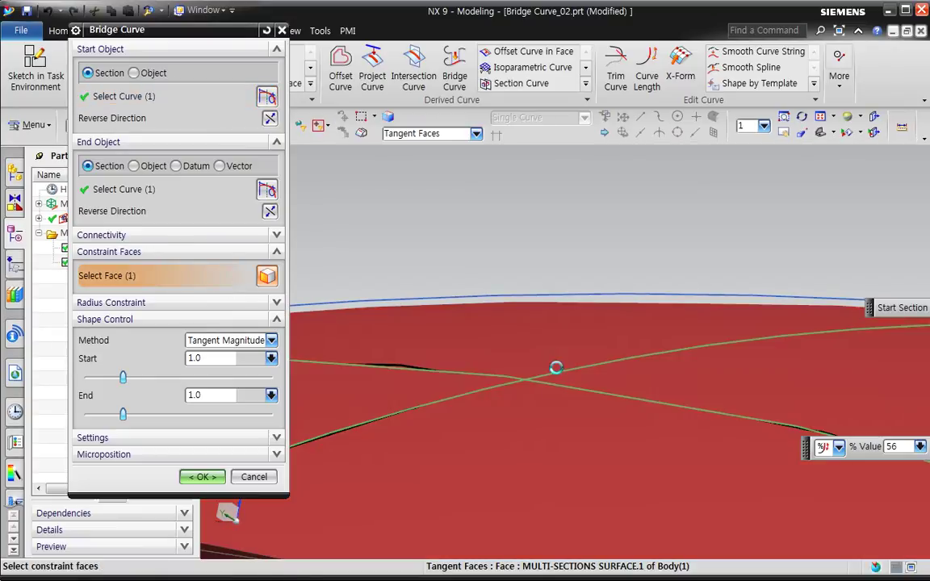
Step: Move both ends of the bridge curve closer to the splines' crossing and accept the edit
scroll(538, 373, down, 7)
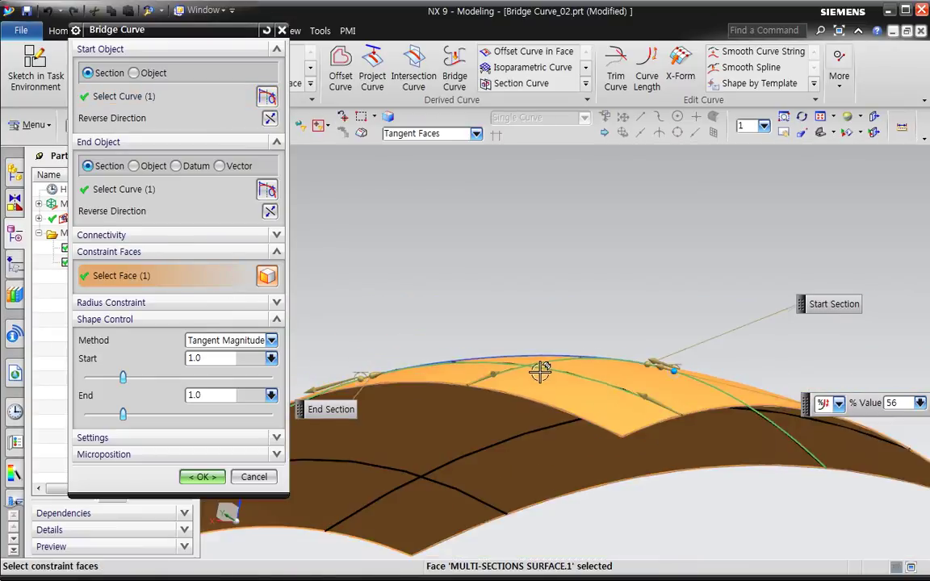
middle_drag(513, 437, 565, 498)
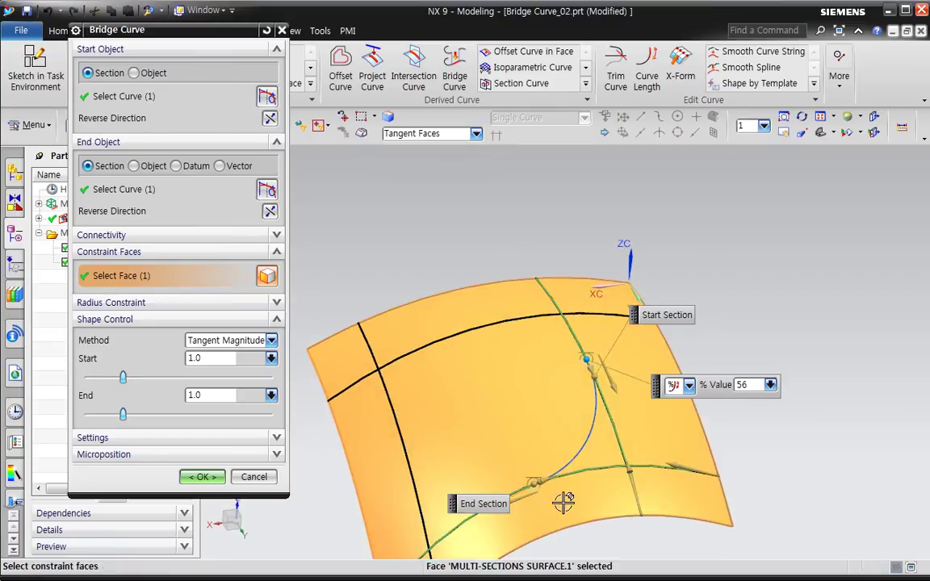
click(587, 489)
drag(588, 488, 593, 487)
drag(598, 374, 616, 421)
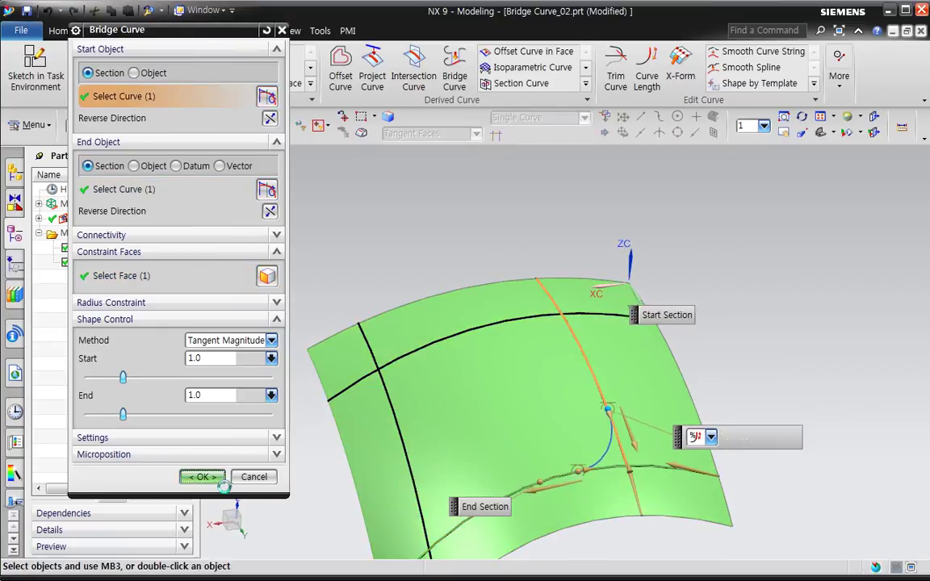
click(209, 477)
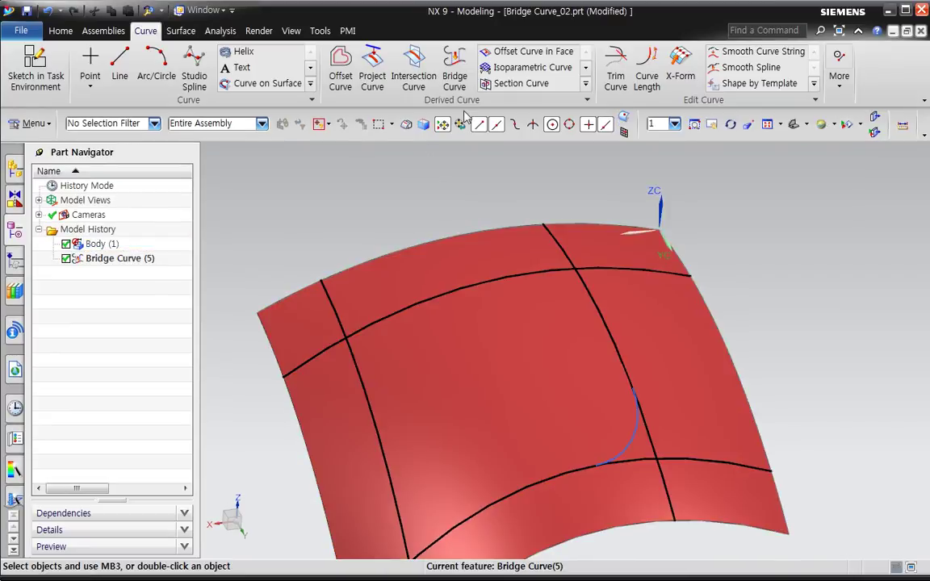
Step: Bridge the surface's upper and right splines near their crossing, with the start at 39% and the end at 36%
click(455, 79)
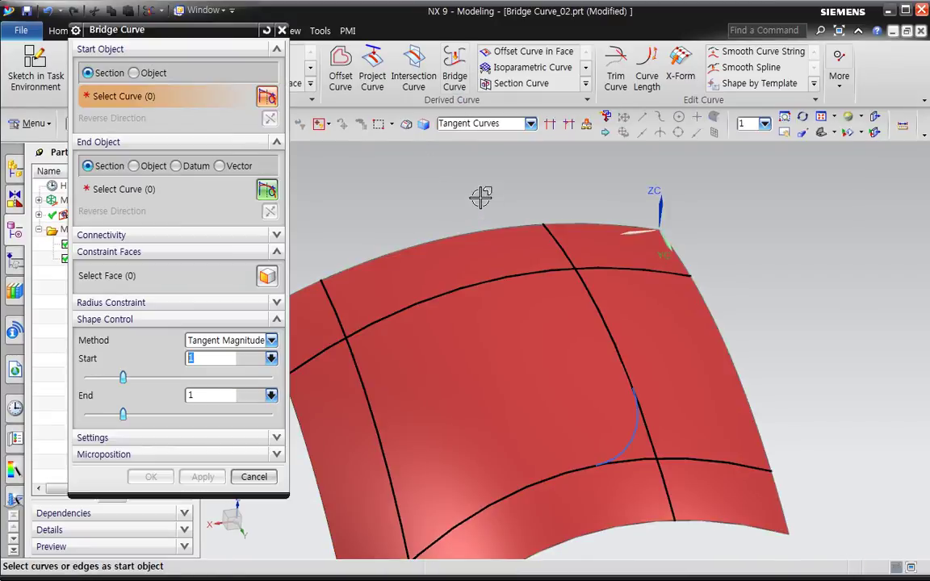
click(502, 280)
click(178, 198)
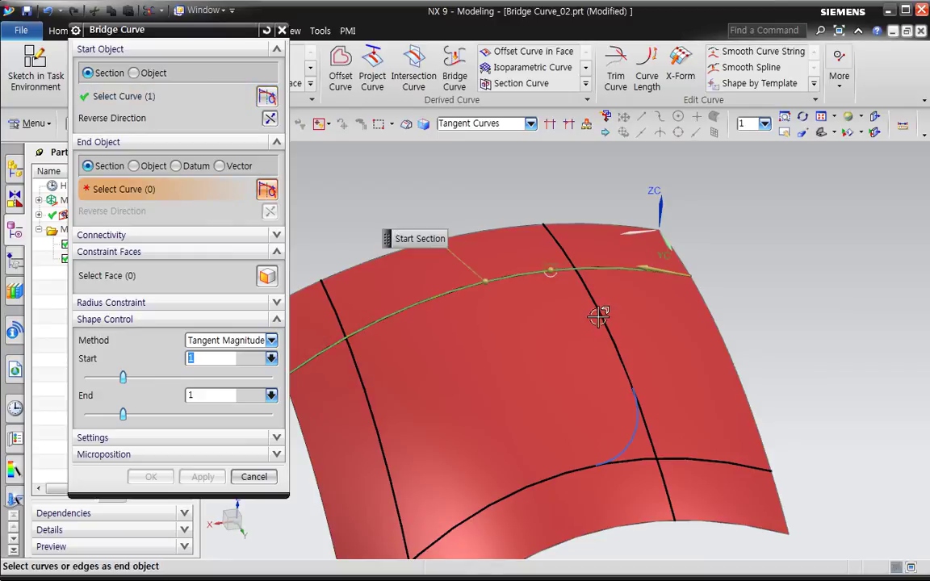
click(595, 313)
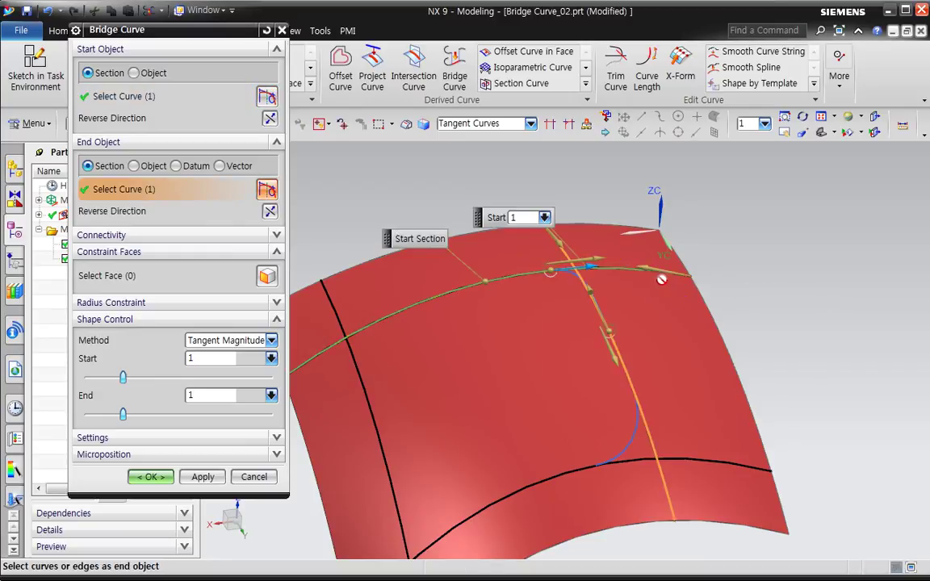
scroll(633, 301, up, 3)
drag(478, 255, 440, 259)
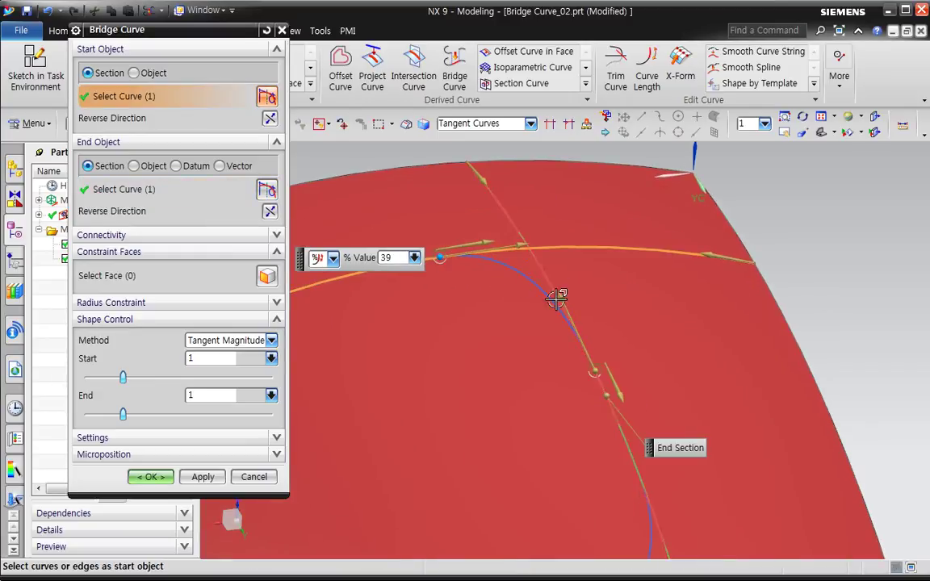
drag(606, 379, 564, 313)
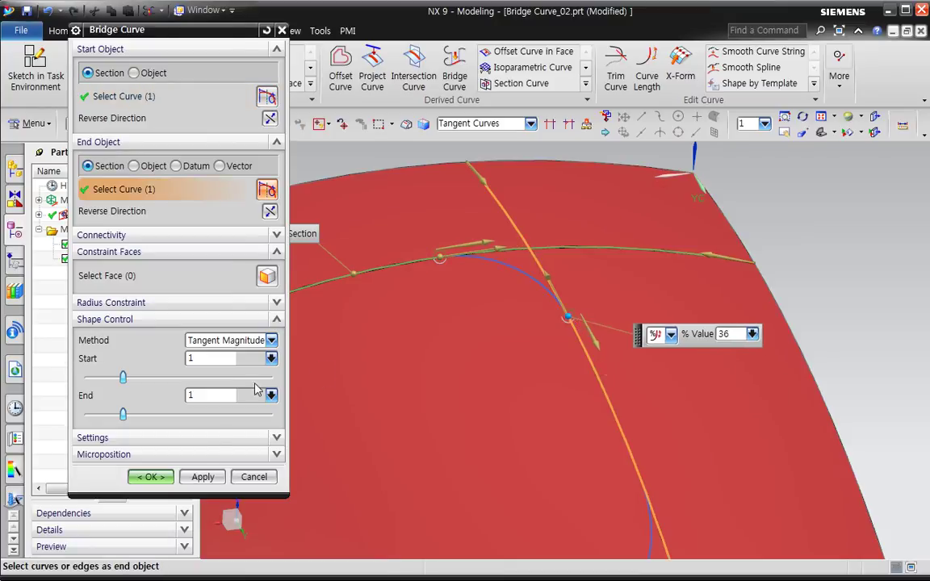
click(152, 478)
Step: Create a bridge curve between the upper and left splines, moving its start nearer to their crossing and its end farther away
scroll(475, 417, down, 1)
right_drag(482, 421, 628, 325)
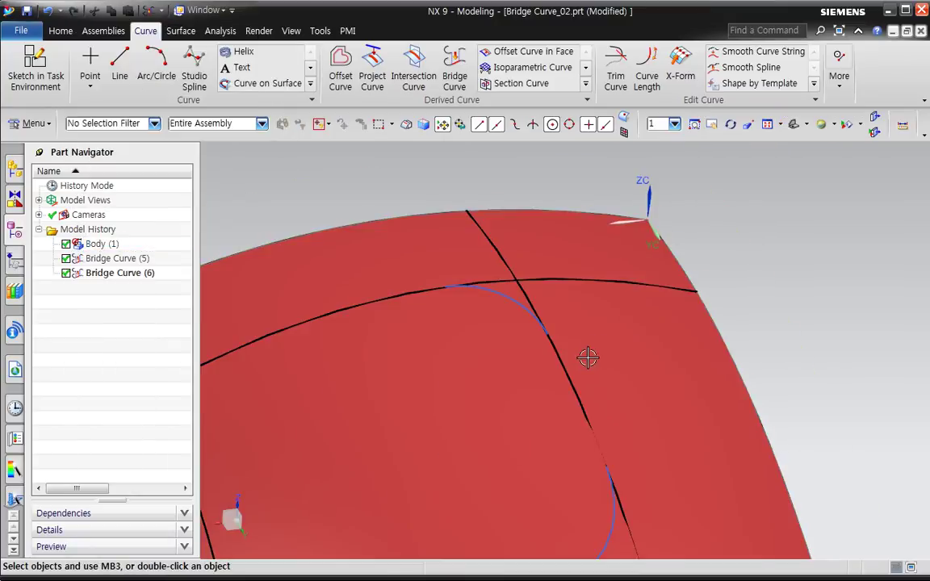
scroll(594, 349, down, 2)
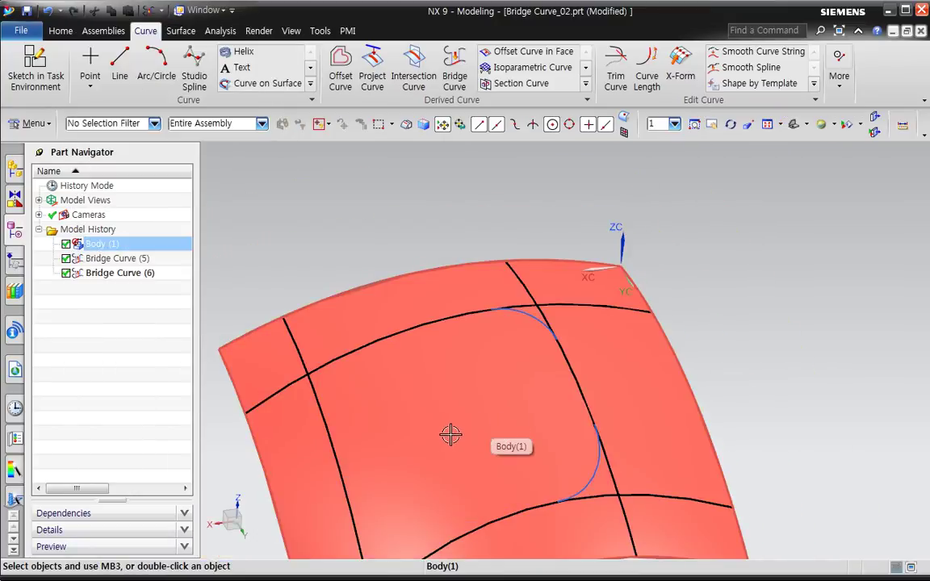
middle_drag(442, 432, 559, 326)
scroll(486, 419, down, 1)
click(455, 77)
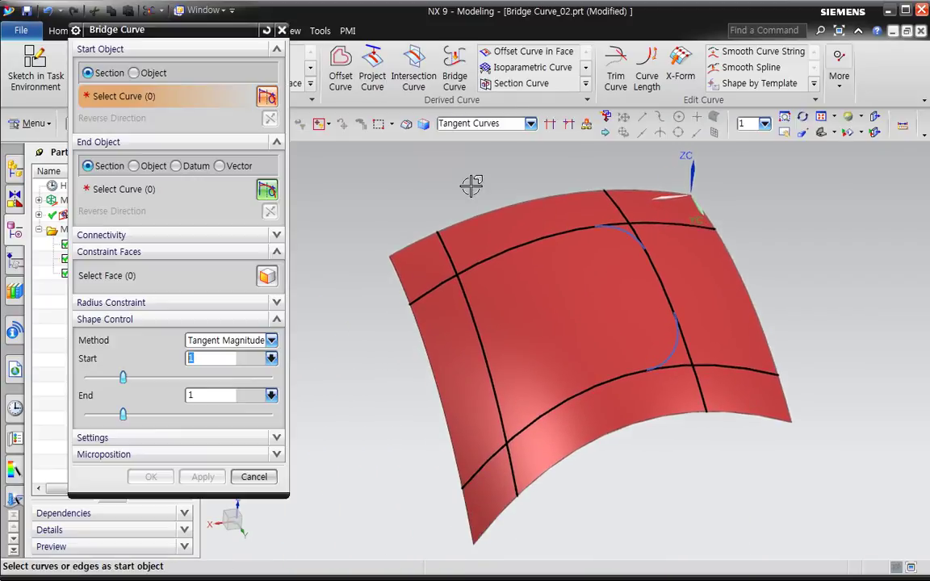
click(523, 247)
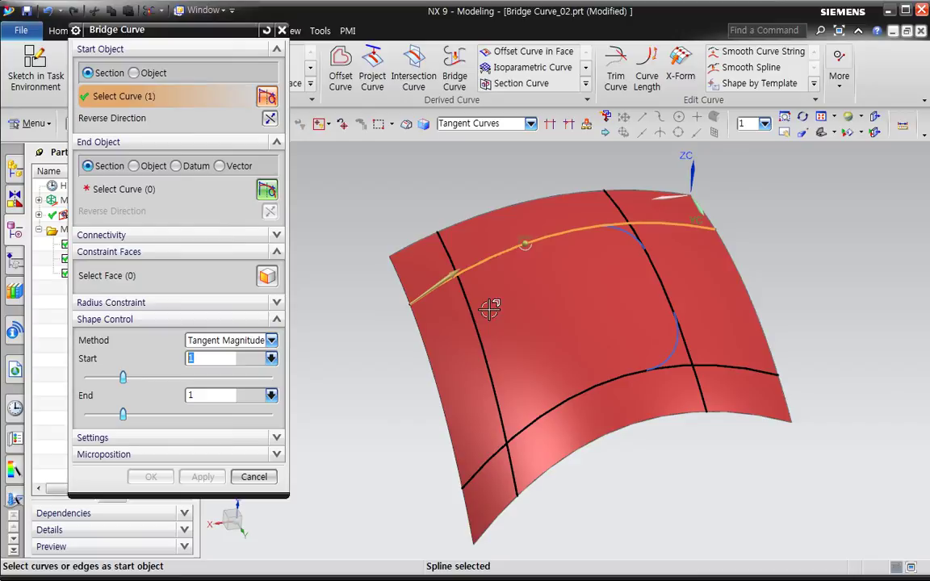
click(174, 272)
click(159, 194)
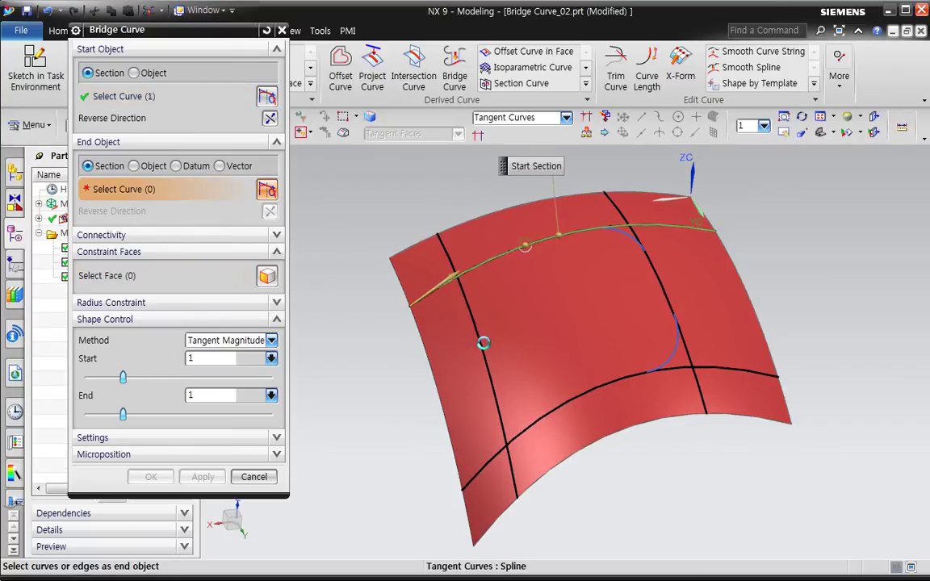
click(480, 339)
drag(473, 313, 475, 325)
drag(527, 247, 517, 251)
click(152, 477)
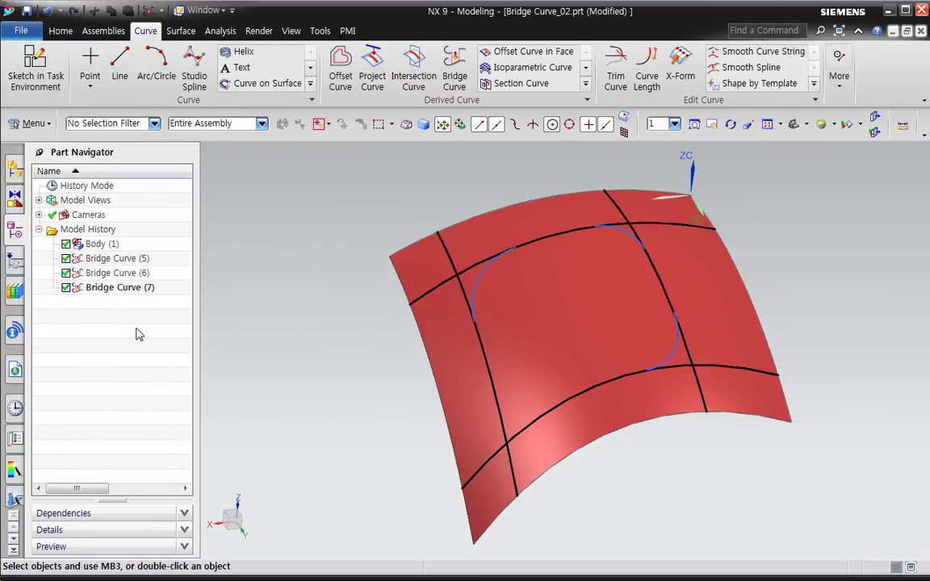
Step: Edit the bridge curve at the upper-right crossing and pick the red surface as its constraint face
double_click(123, 280)
click(150, 289)
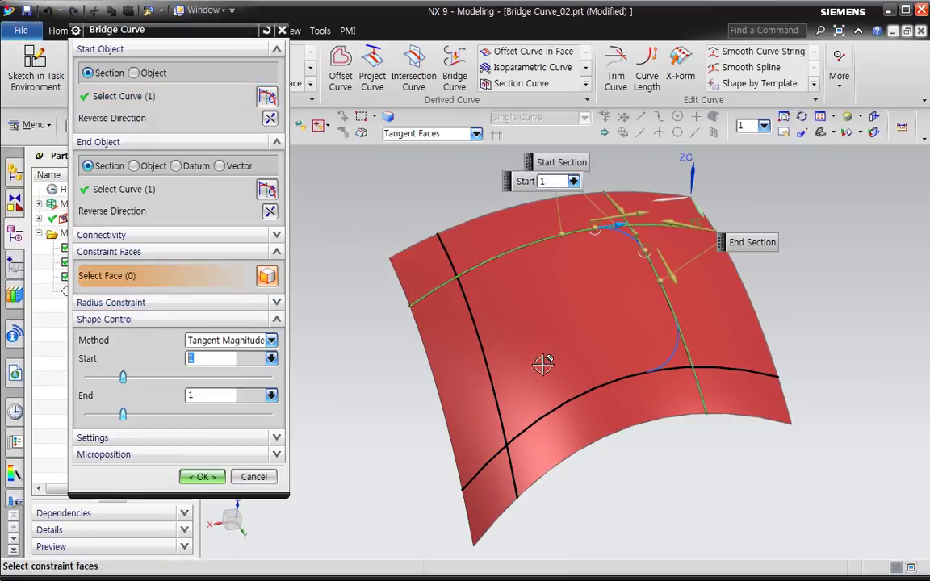
click(517, 355)
click(198, 477)
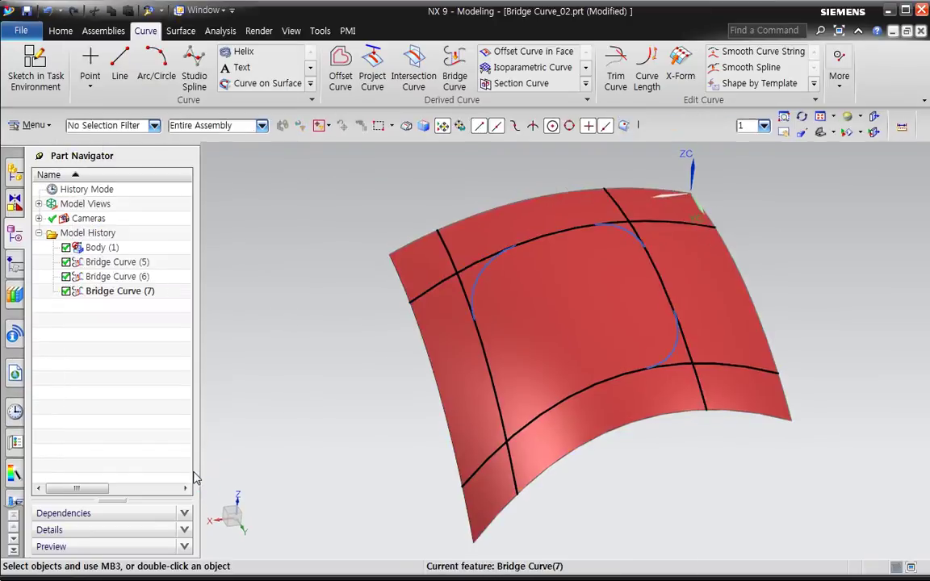
Step: Edit the bridge curve at the upper-left crossing and constrain it to the red surface
double_click(121, 289)
click(122, 275)
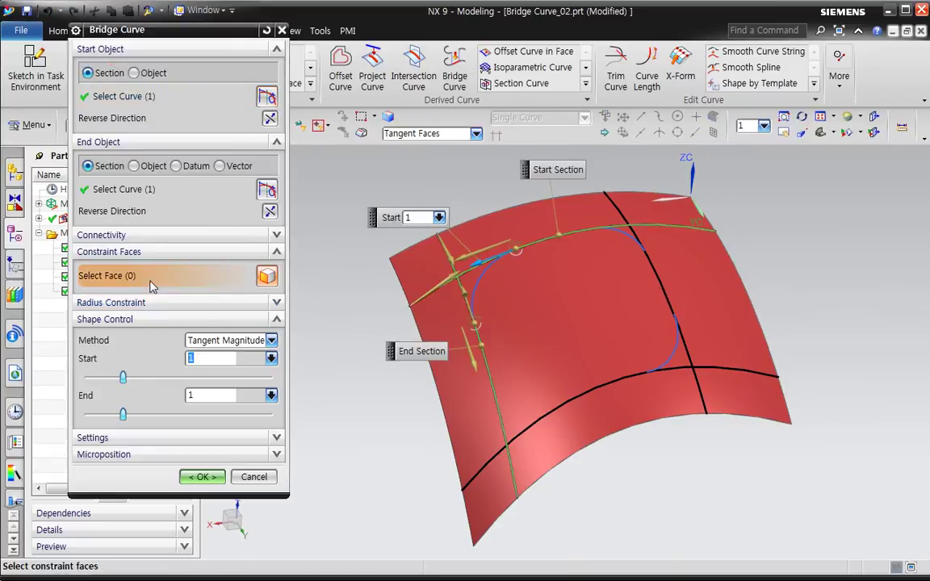
click(482, 325)
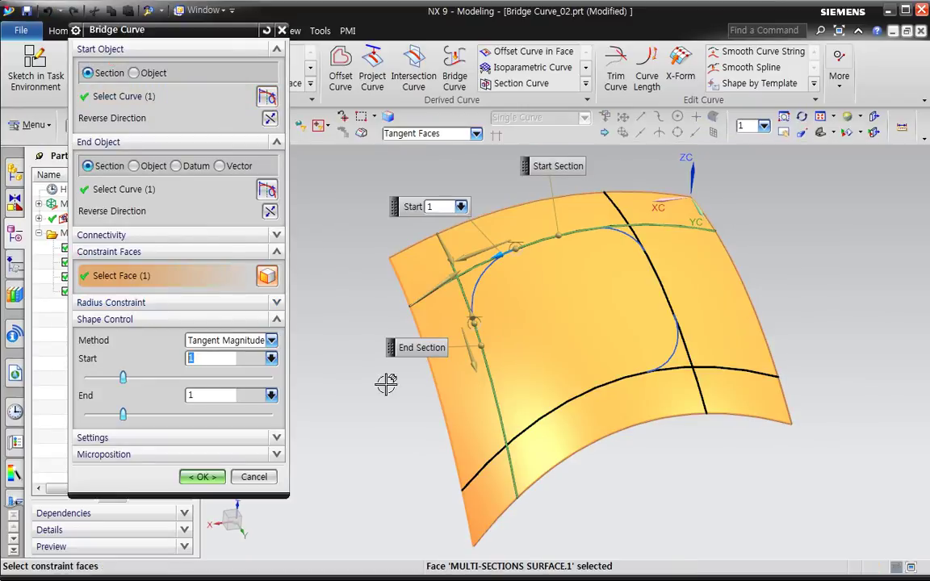
click(206, 479)
Step: Create a bridge curve between the left and lower splines near their crossing, with the red surface as constraint face
click(494, 386)
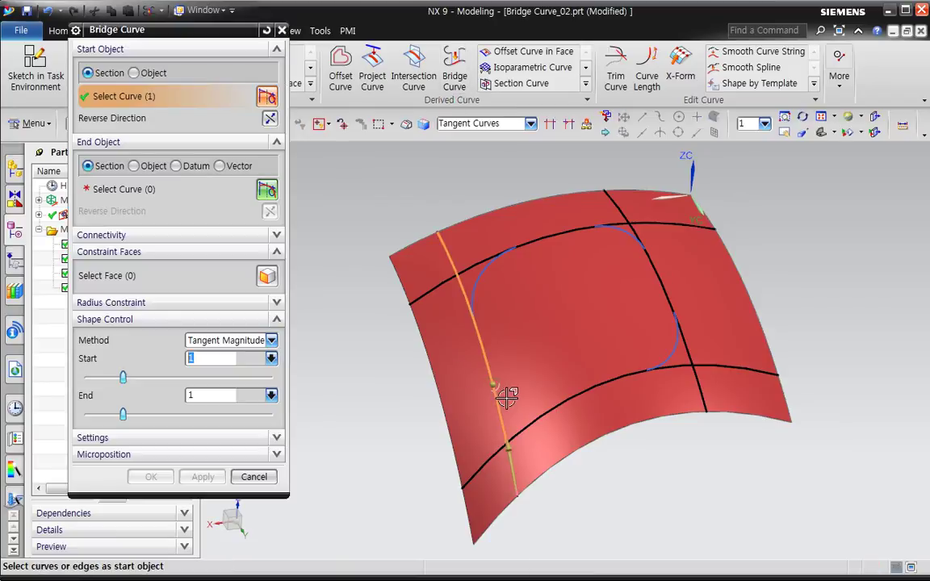
click(550, 427)
click(121, 276)
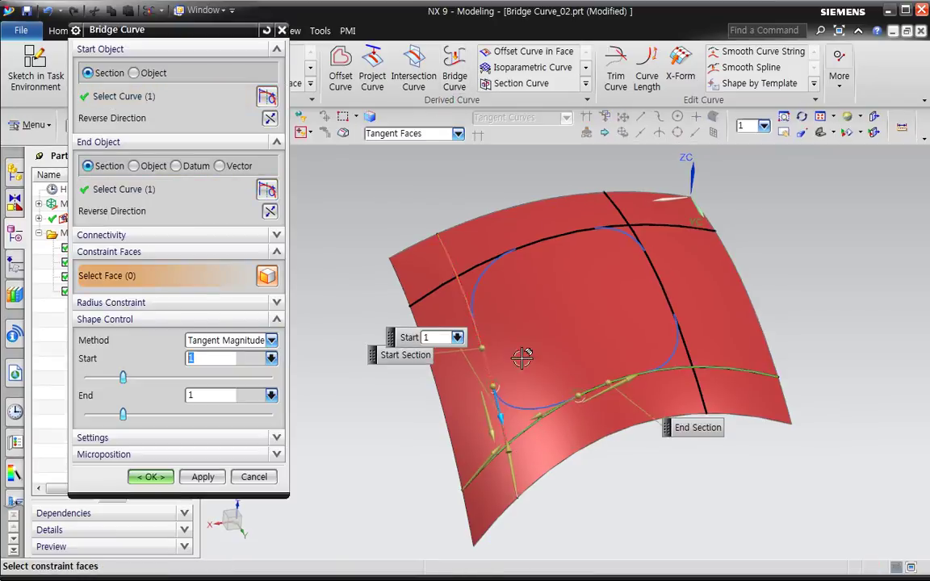
click(571, 364)
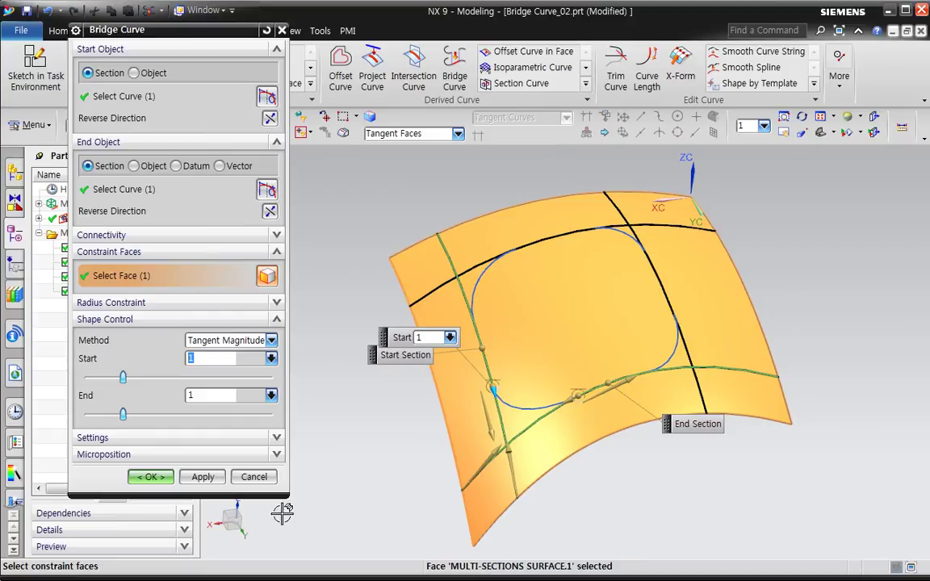
click(150, 476)
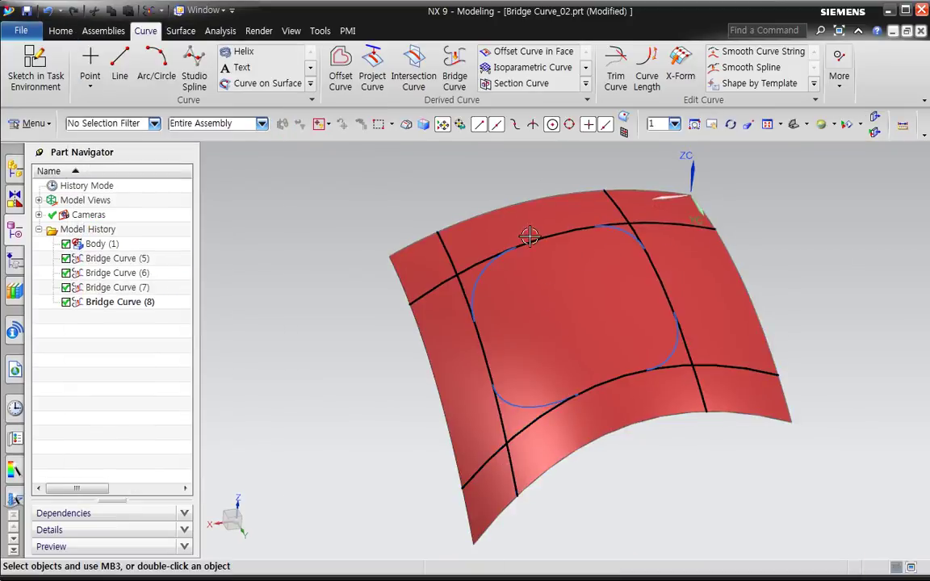
click(186, 32)
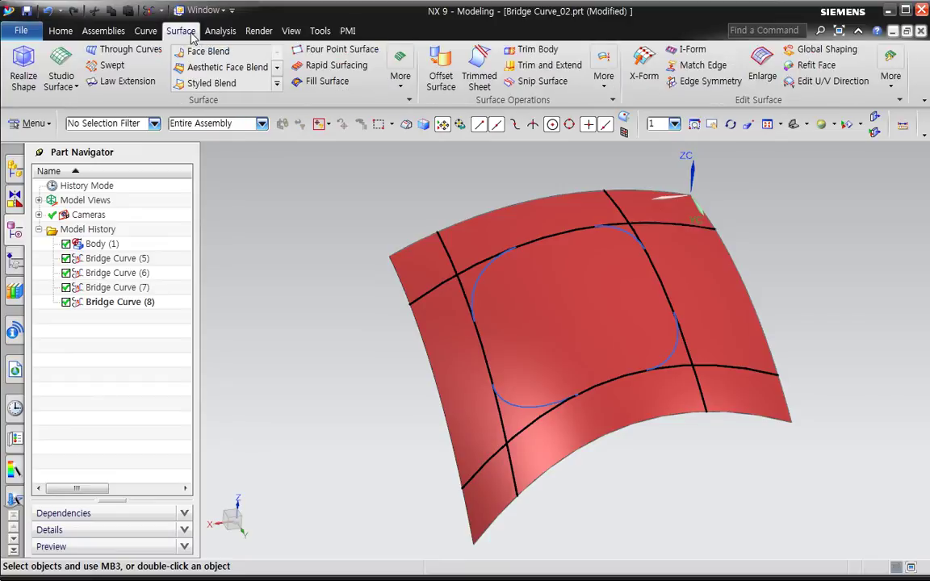
click(480, 81)
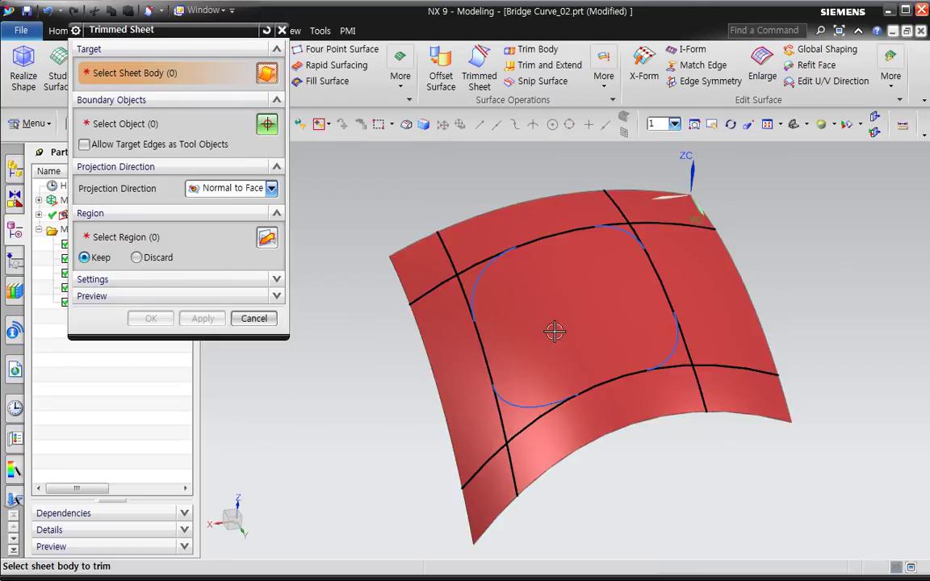
click(488, 342)
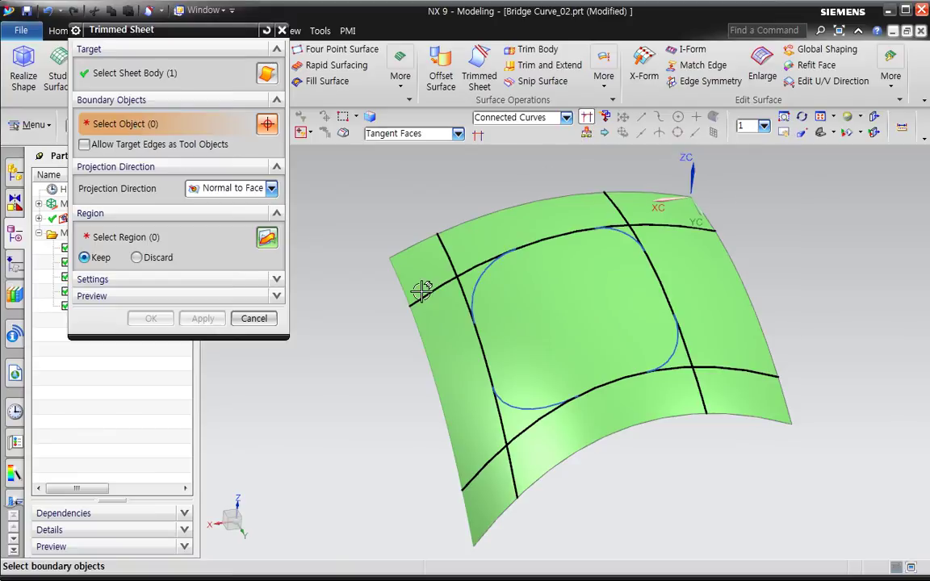
click(478, 136)
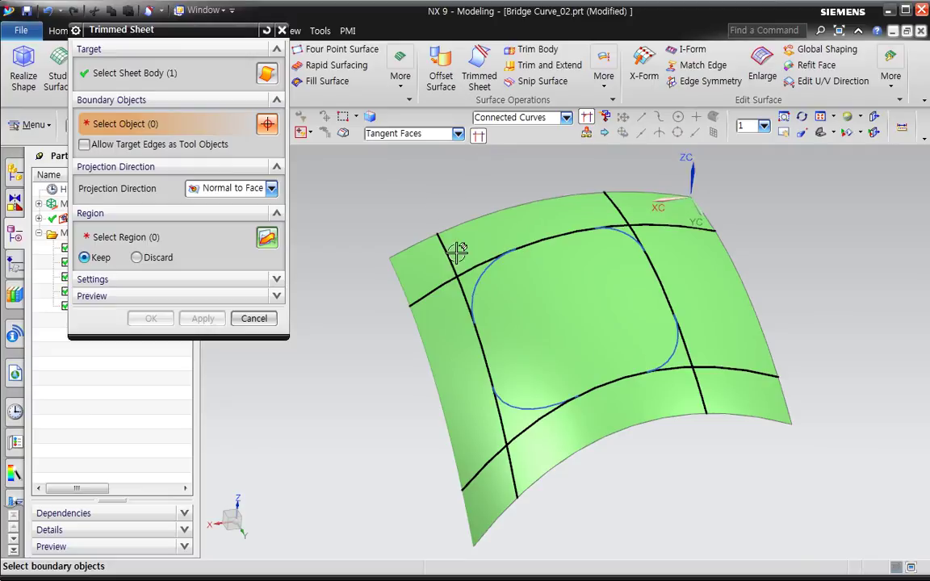
click(490, 294)
click(567, 233)
click(664, 289)
click(671, 318)
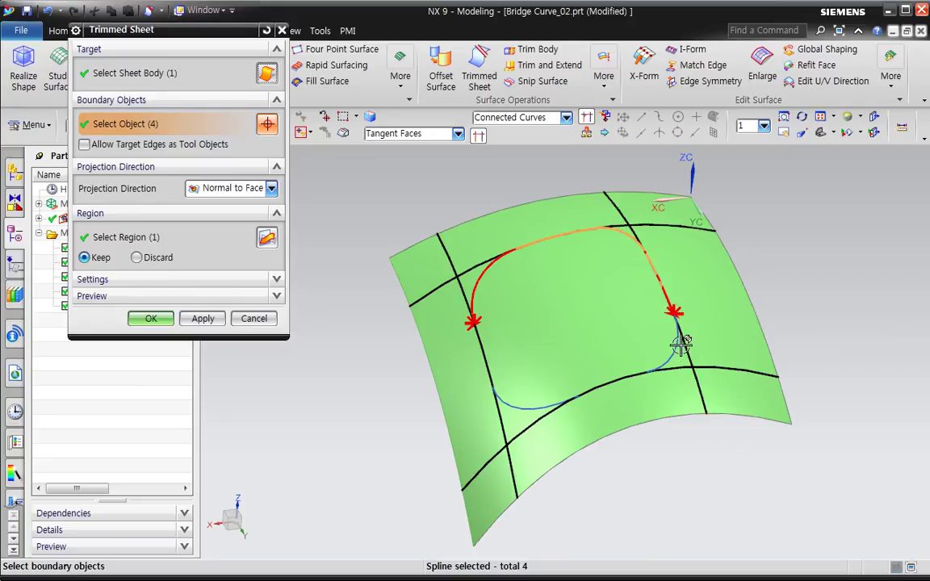
click(655, 372)
click(631, 386)
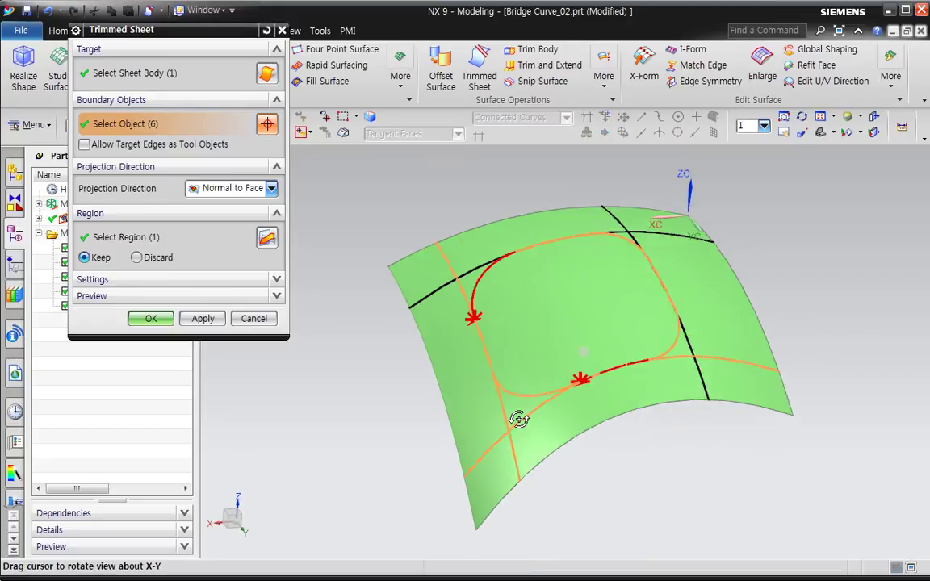
scroll(519, 419, up, 3)
scroll(484, 414, down, 3)
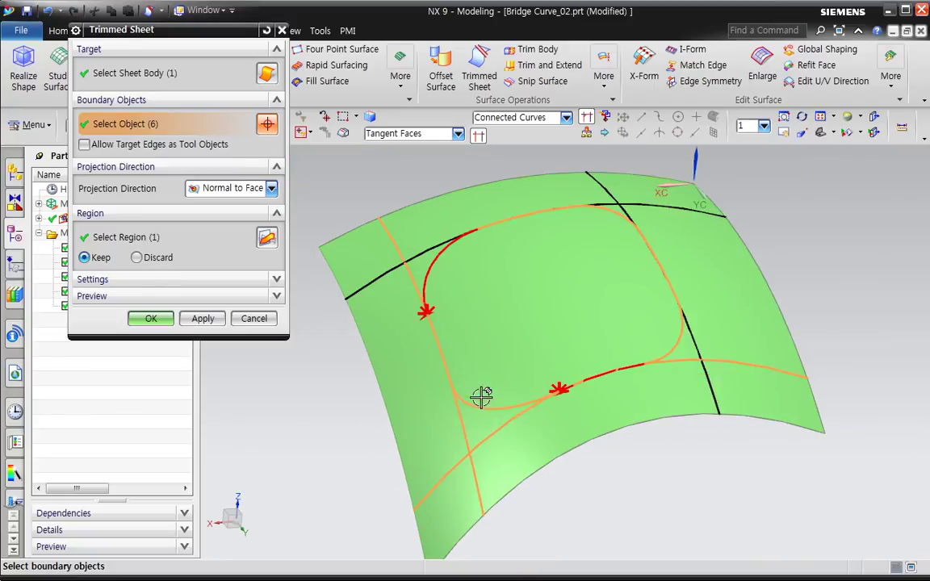
click(252, 319)
Step: Reopen the bridge curve at the lower-left crossing and set its start to 39% of the left spline
double_click(496, 421)
drag(454, 372, 449, 376)
click(176, 276)
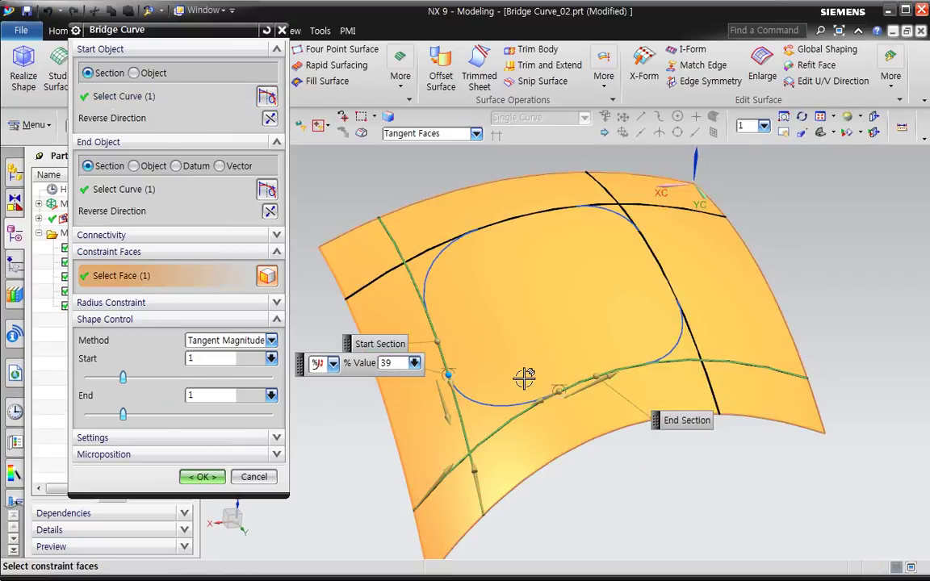
click(201, 477)
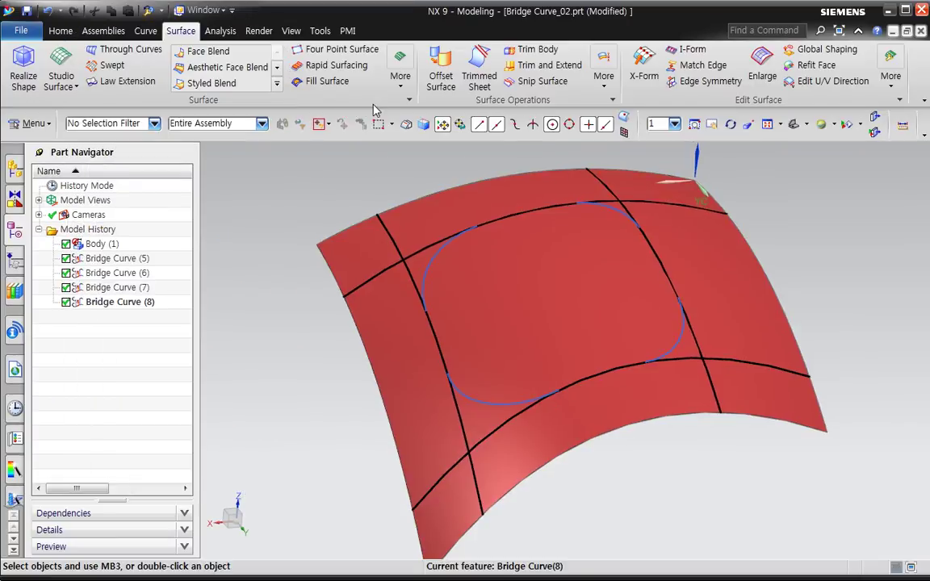
Step: Start a Trimmed Sheet with the red surface as target and set boundary selection to Connected Curves with Stop at Intersection
click(473, 85)
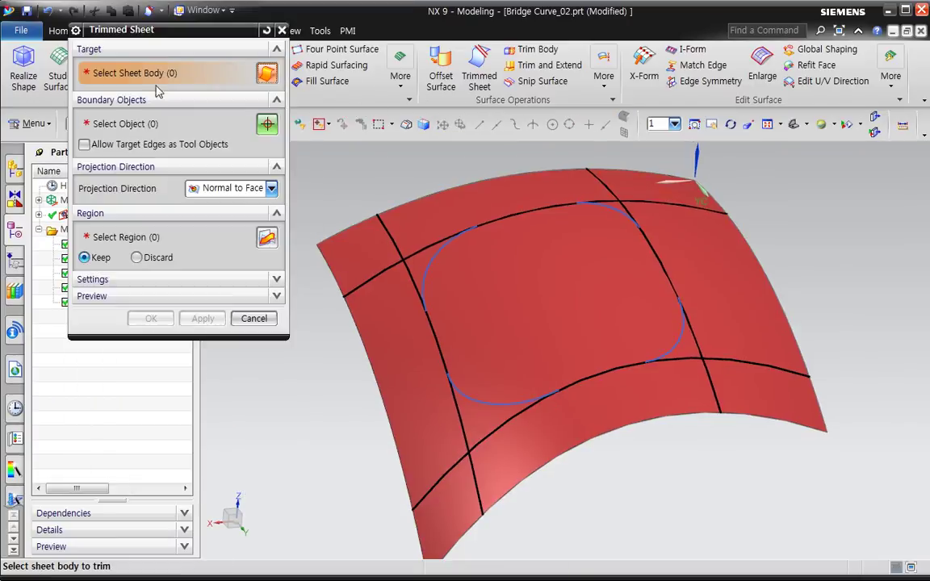
click(565, 336)
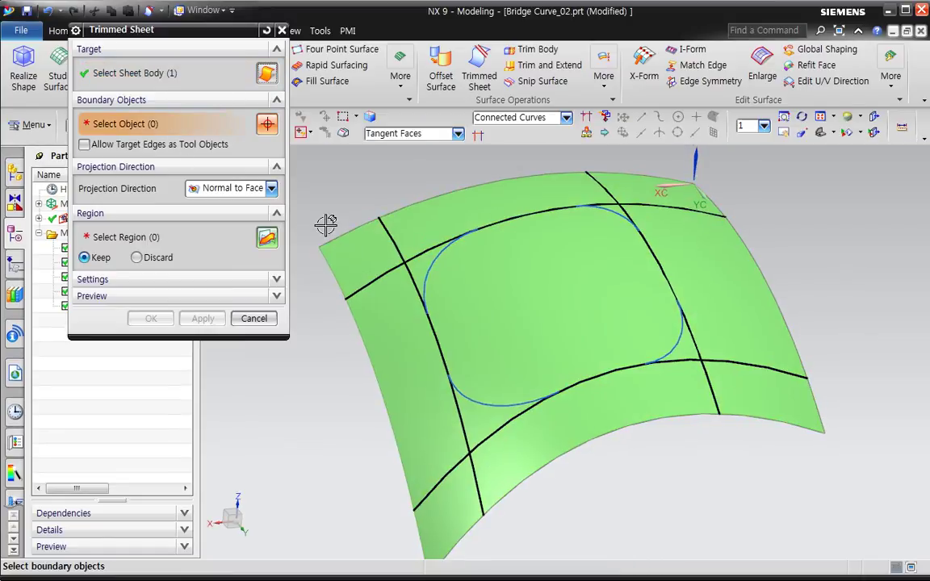
click(444, 356)
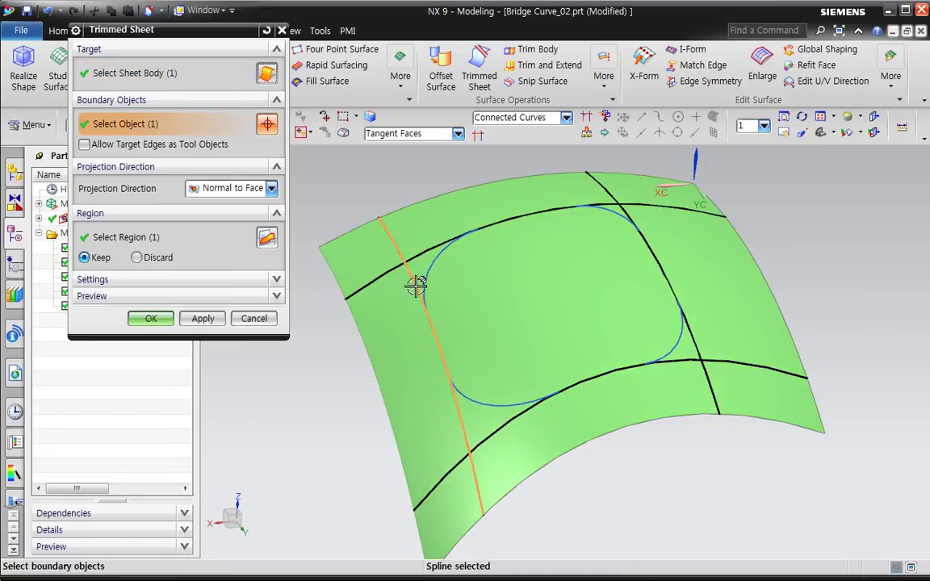
scroll(447, 343, up, 5)
scroll(517, 440, down, 5)
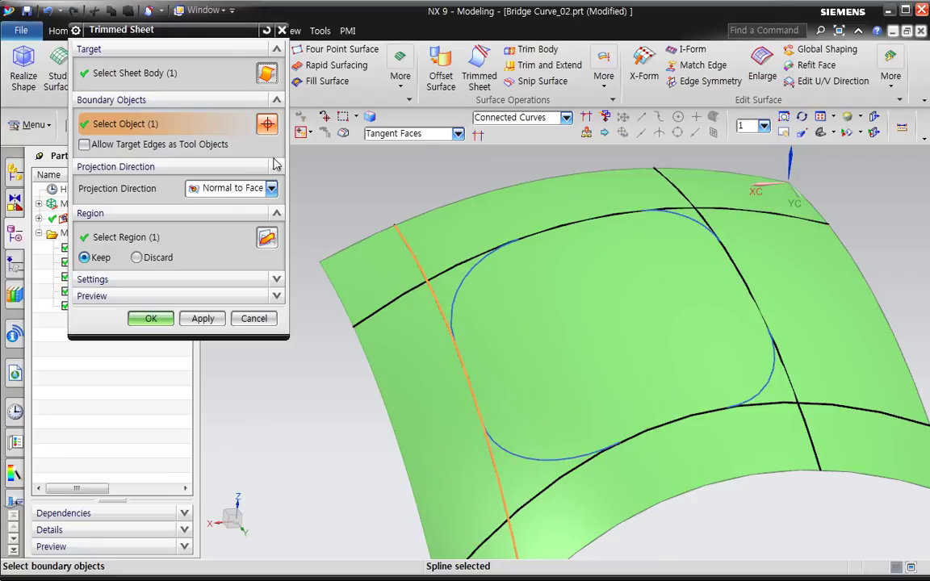
click(442, 339)
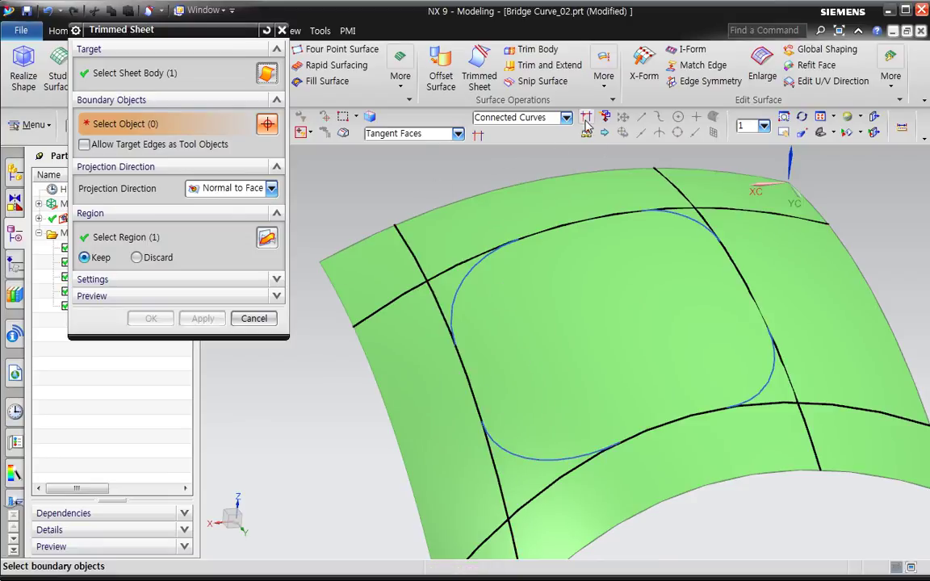
click(544, 122)
click(520, 132)
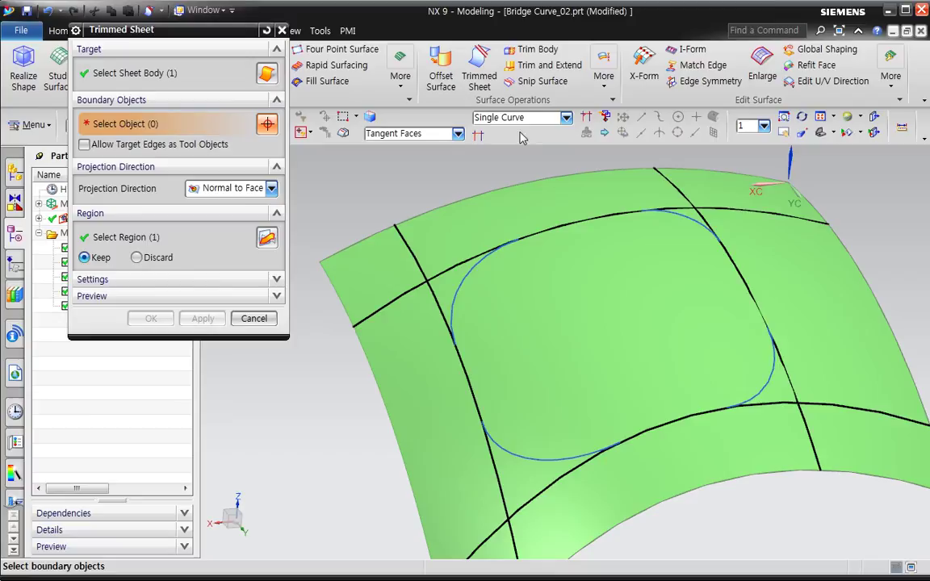
click(568, 119)
click(465, 139)
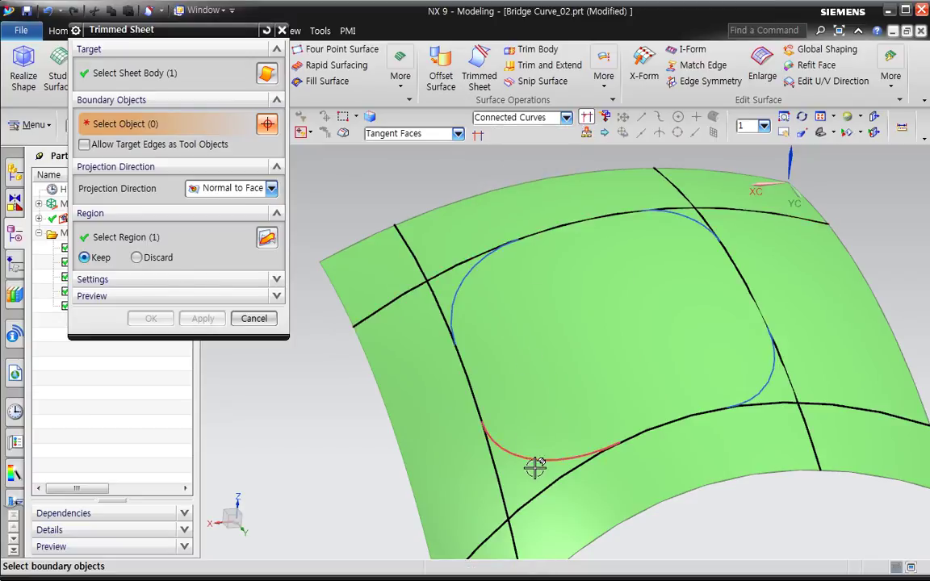
Step: Trim the red sheet to the closed loop of four bridge curves and the four spline segments between them, keeping the inner region
click(491, 434)
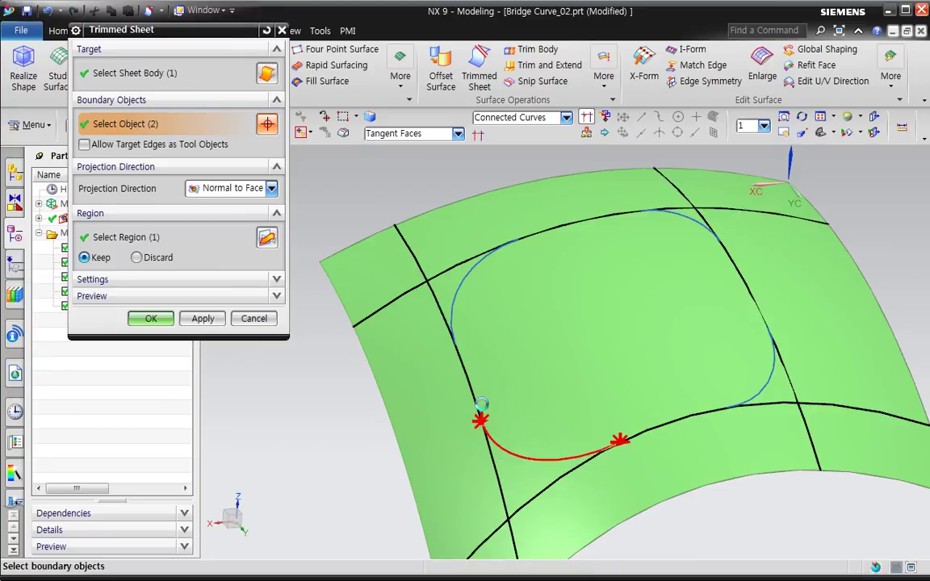
click(481, 397)
click(473, 346)
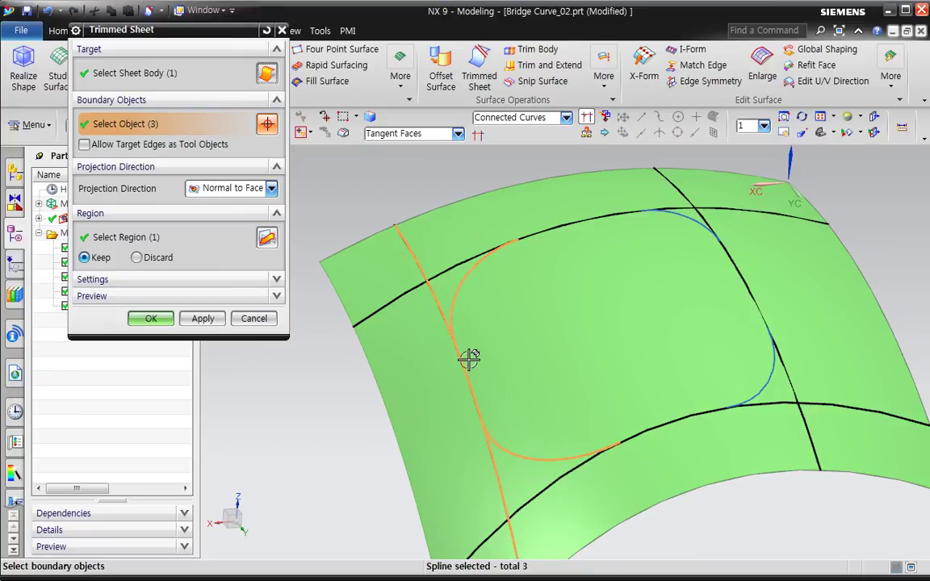
click(616, 237)
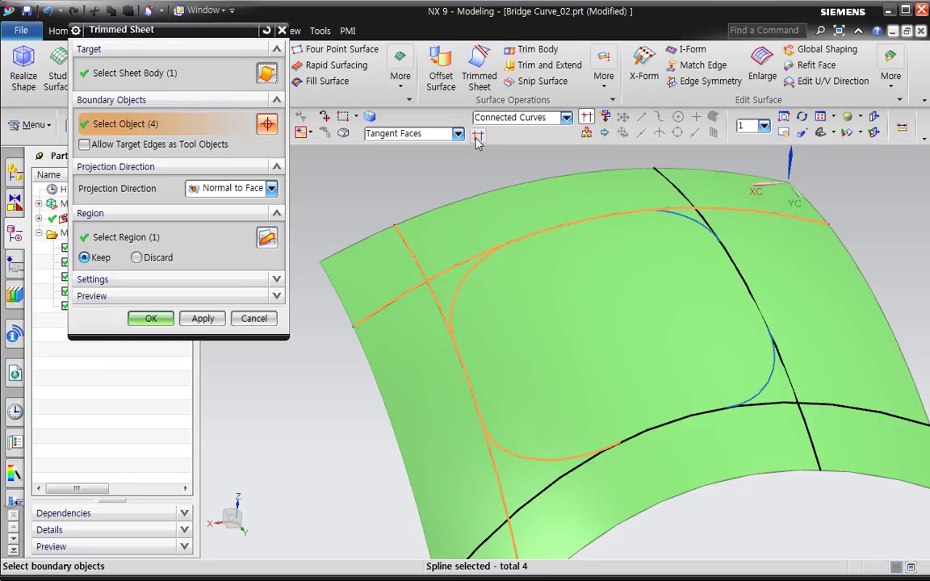
click(691, 229)
click(731, 285)
click(766, 339)
click(710, 426)
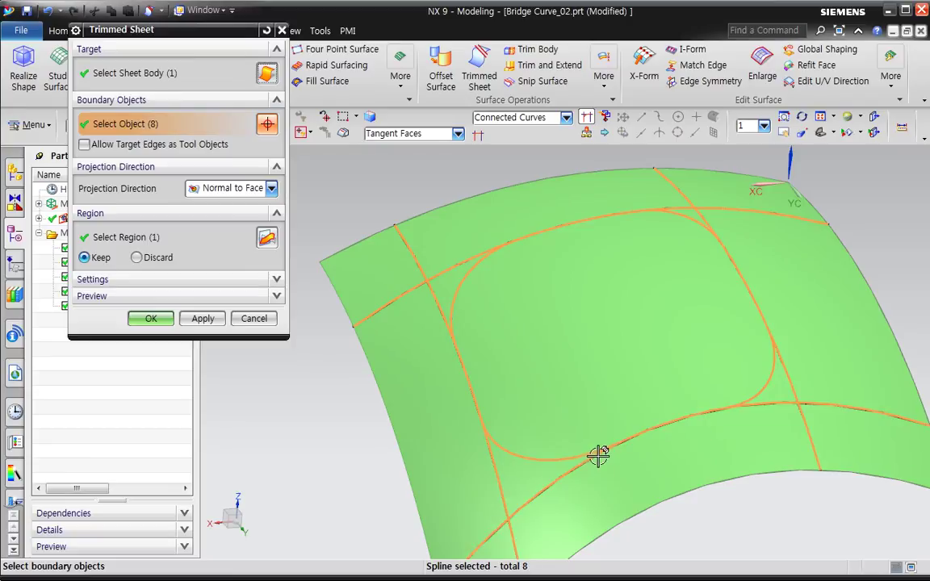
click(202, 321)
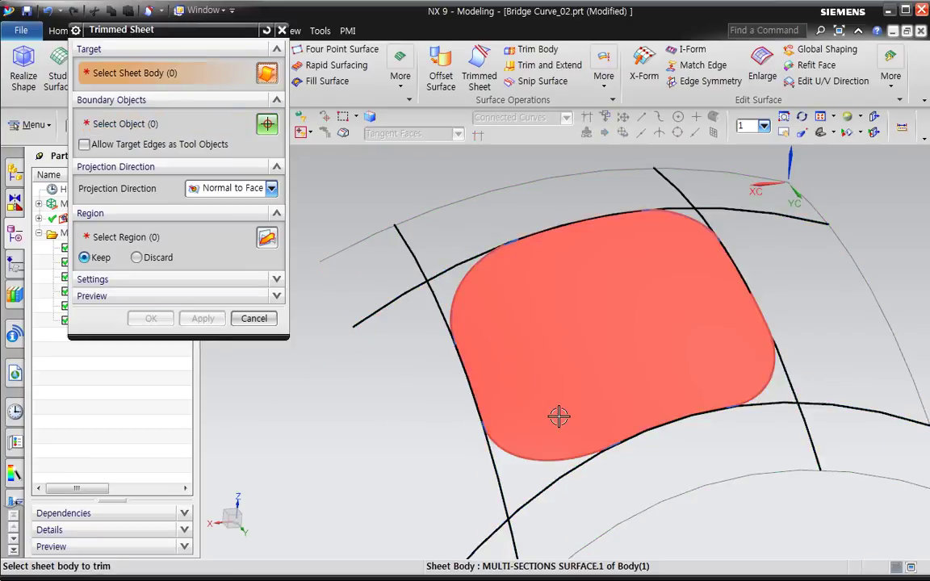
click(253, 319)
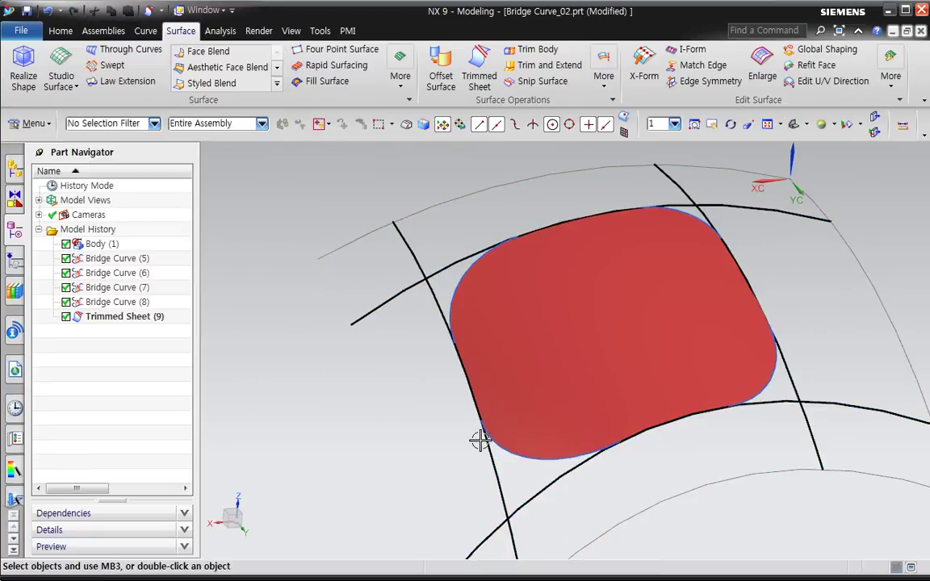
scroll(594, 465, down, 2)
scroll(610, 470, up, 2)
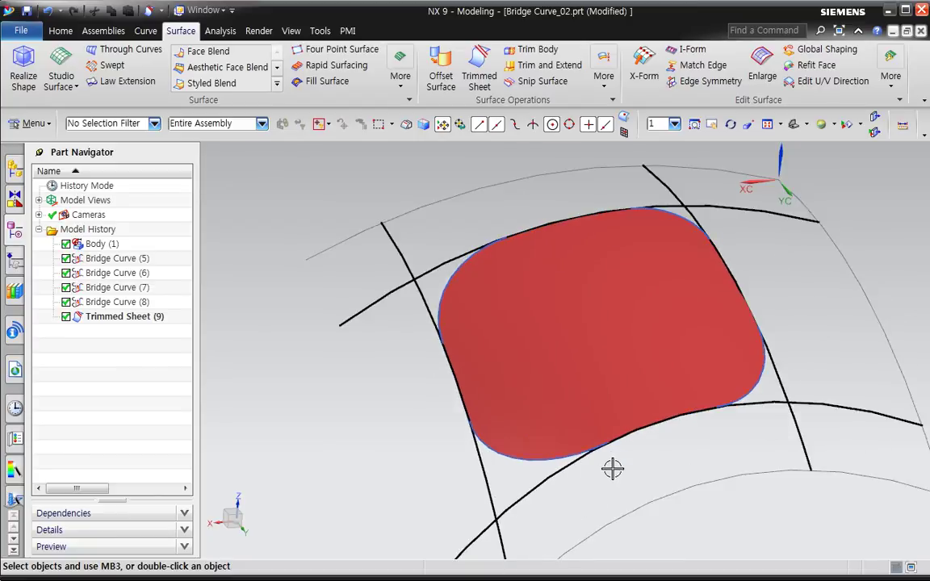
middle_drag(616, 449, 616, 472)
shift+middle_drag(740, 511, 646, 475)
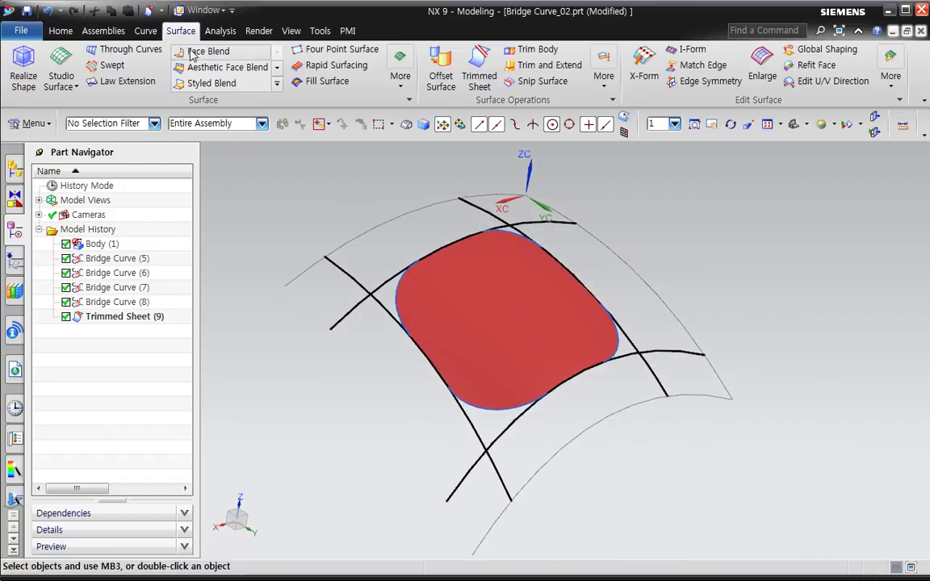
click(142, 30)
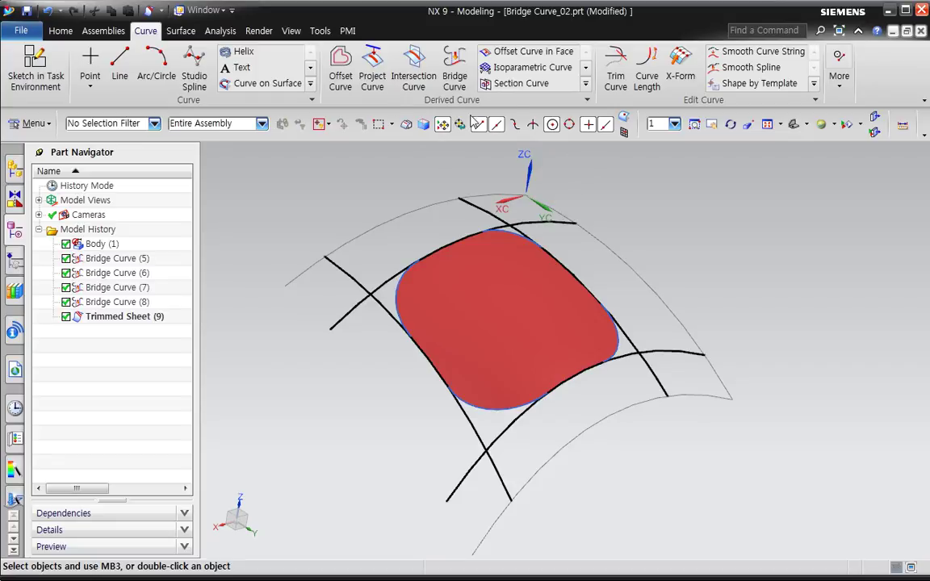
click(456, 278)
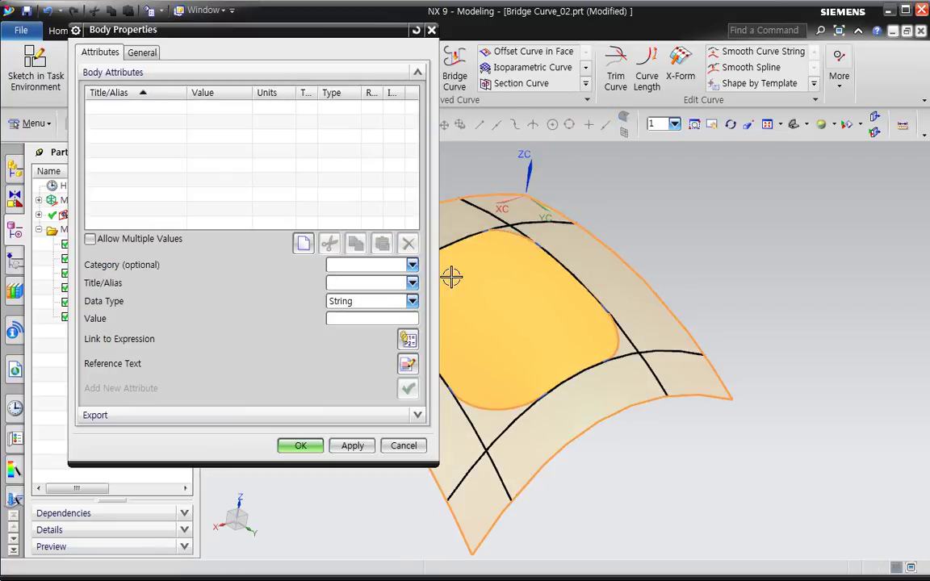
click(404, 446)
Step: Delete the Trimmed Sheet feature from the model history
double_click(119, 318)
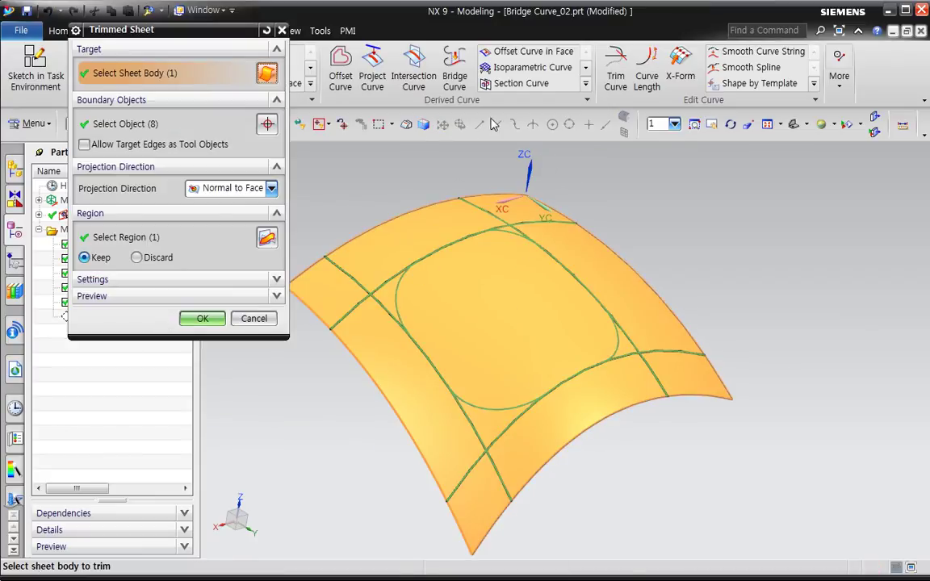
click(254, 318)
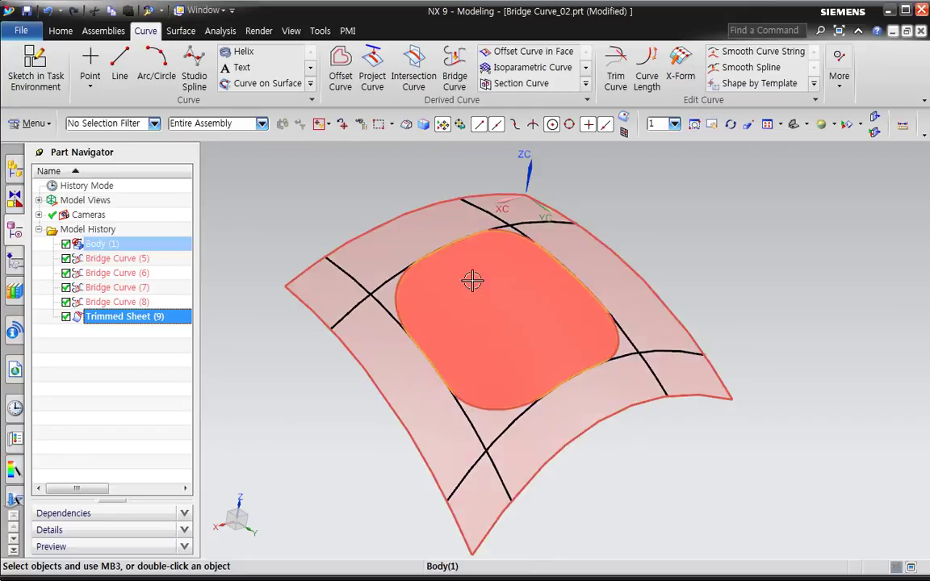
key(Delete)
click(181, 31)
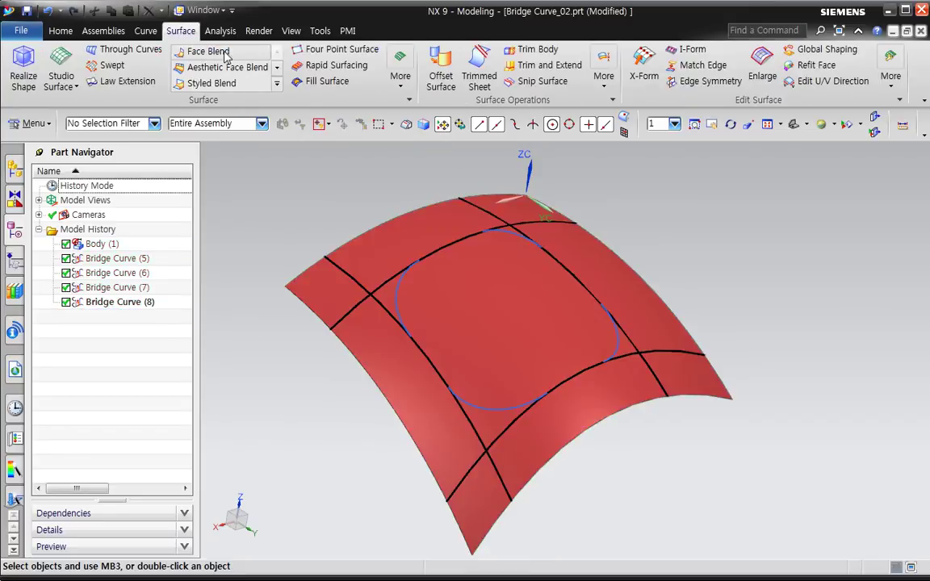
click(476, 81)
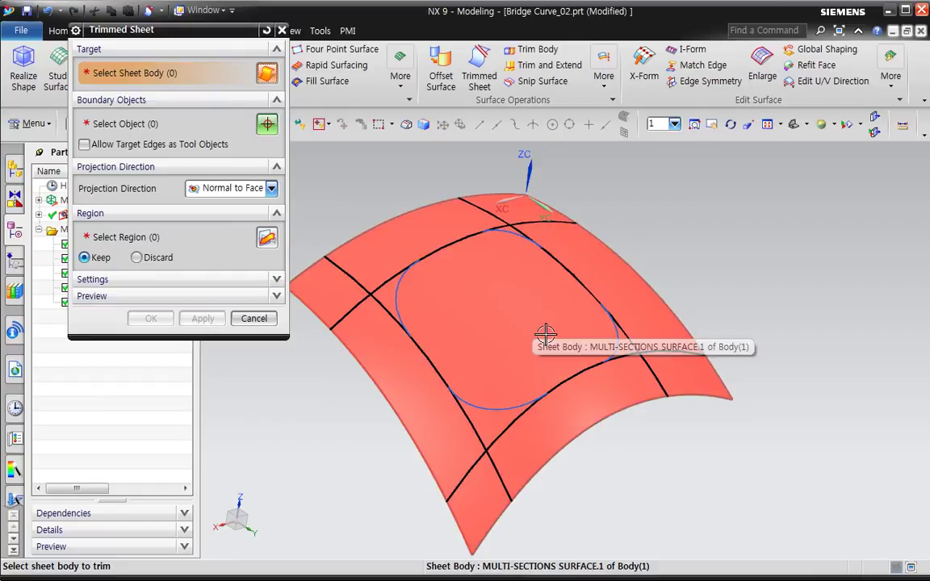
click(494, 317)
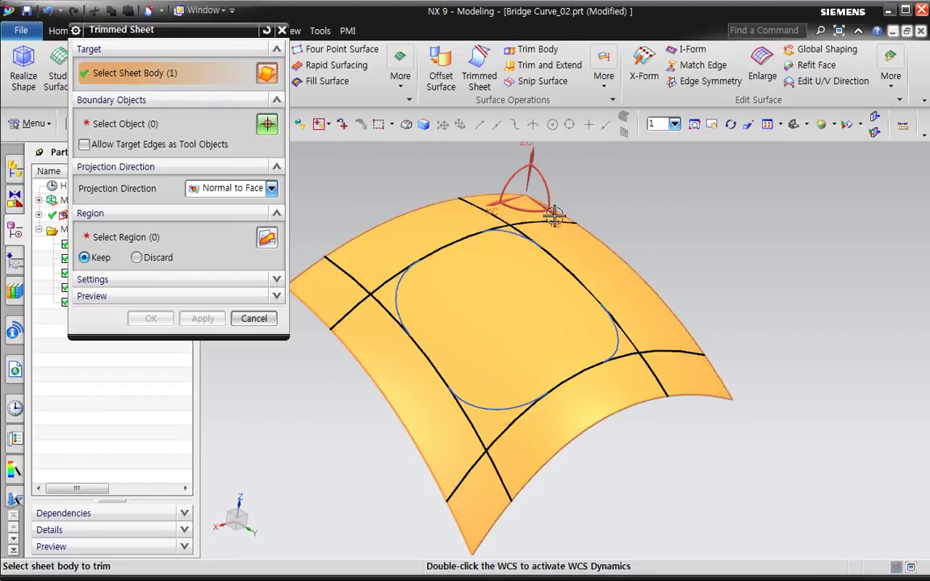
click(220, 128)
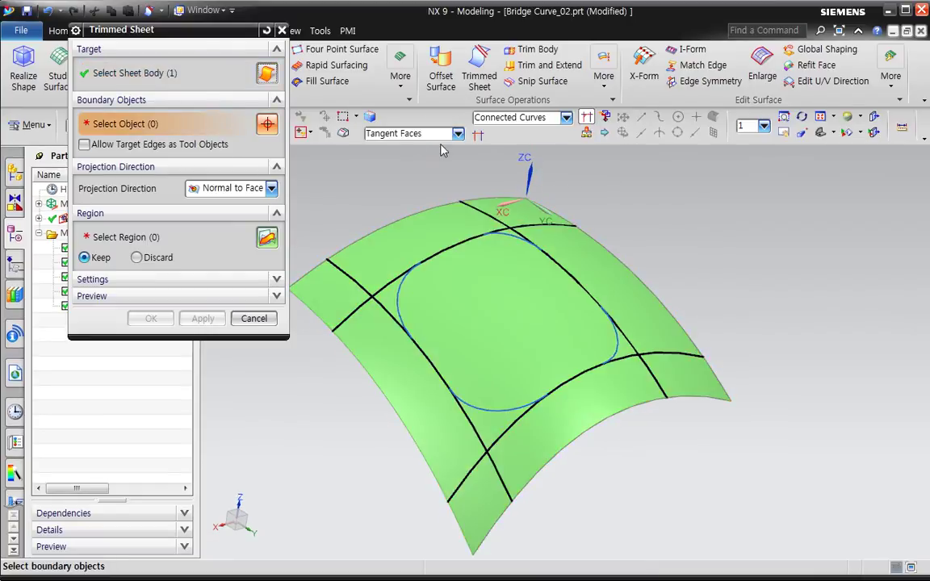
click(249, 318)
shift+middle_drag(379, 401, 418, 398)
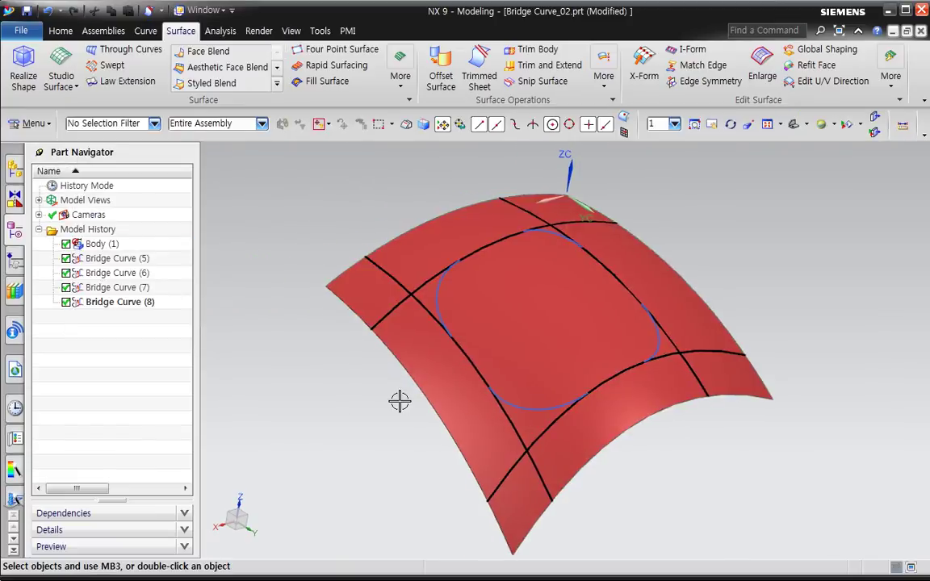